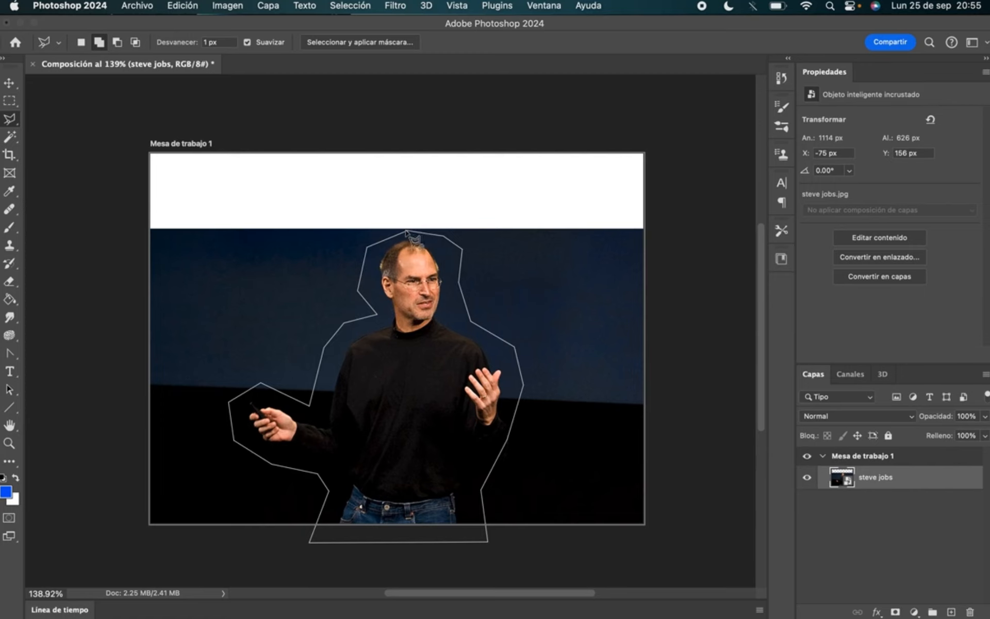
Step: Mask the steve jobs layer with the closed polygonal lasso outline around the man and nudge the cutout slightly up and left
click(406, 232)
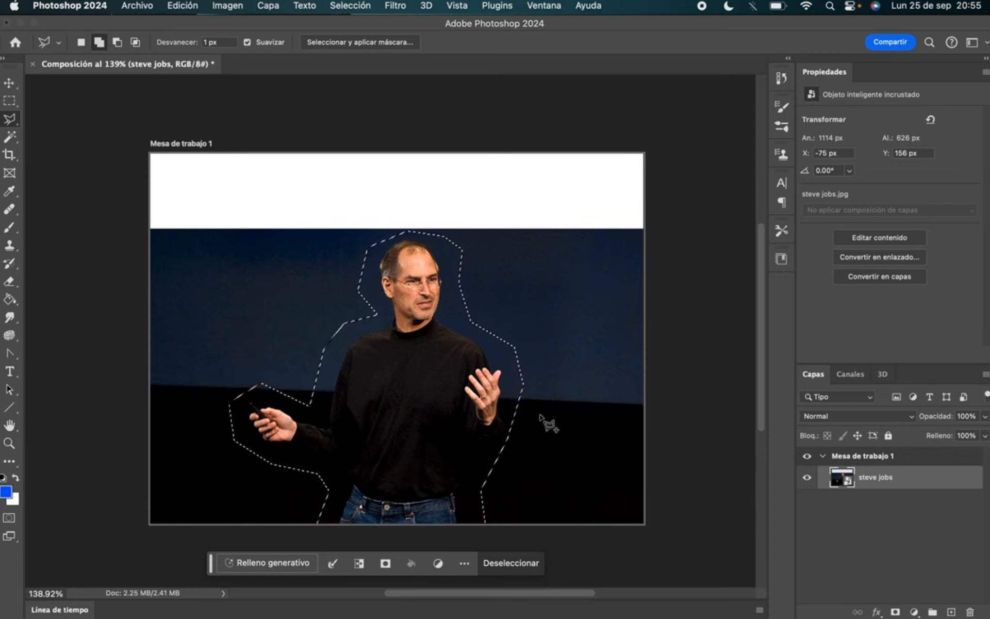
click(896, 612)
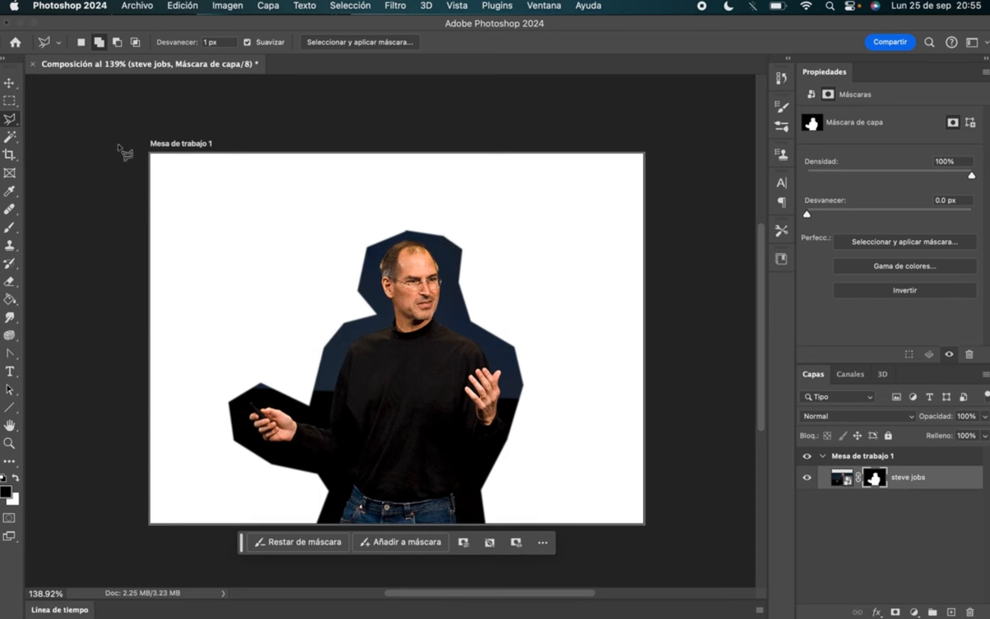
click(10, 84)
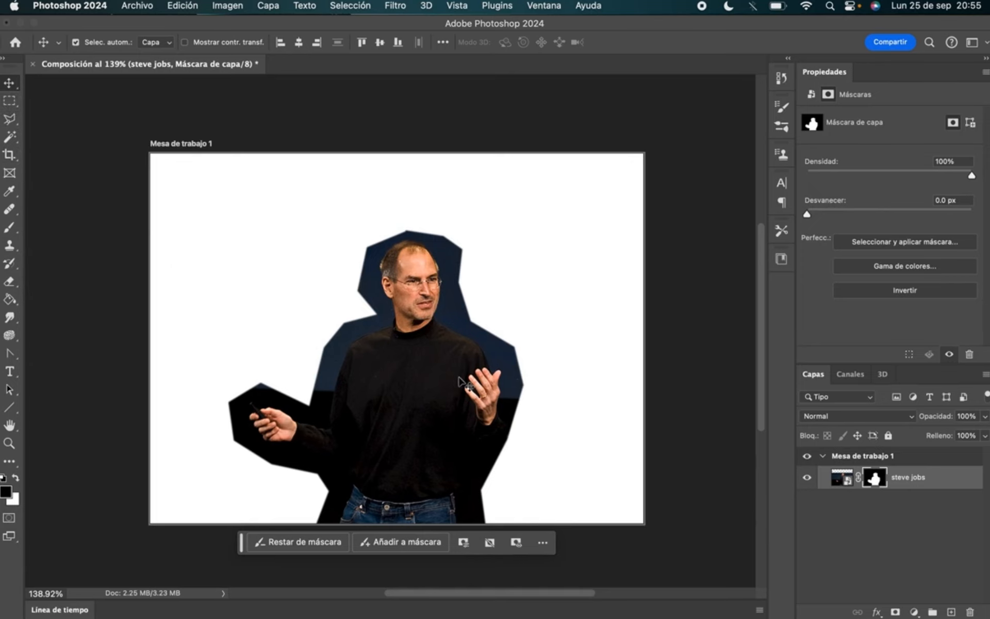
mouse_move(444, 390)
mouse_down()
mouse_move(426, 365)
mouse_move(449, 358)
mouse_move(439, 383)
mouse_move(398, 371)
mouse_move(575, 400)
mouse_move(389, 326)
mouse_move(554, 382)
mouse_move(419, 371)
mouse_move(394, 347)
mouse_move(472, 390)
mouse_move(425, 380)
mouse_move(451, 385)
mouse_move(432, 376)
mouse_move(434, 386)
mouse_up()
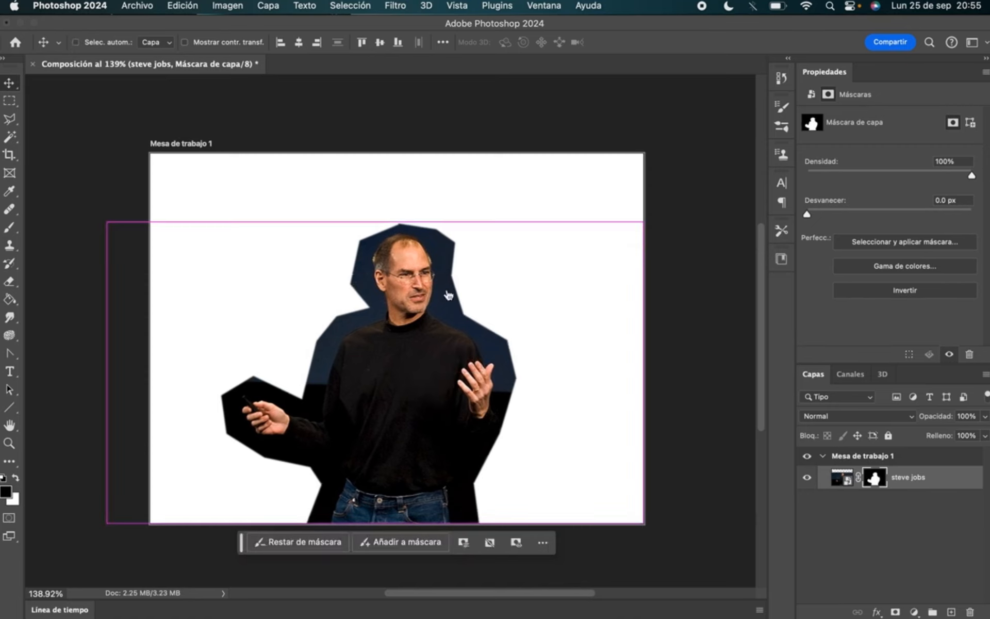
Step: Preview aguacate.jpg in the Finder folder Ejercicio2 and place it in the Photoshop composition, scaled to about 75% and rotated about -6.3°
key(super+Tab)
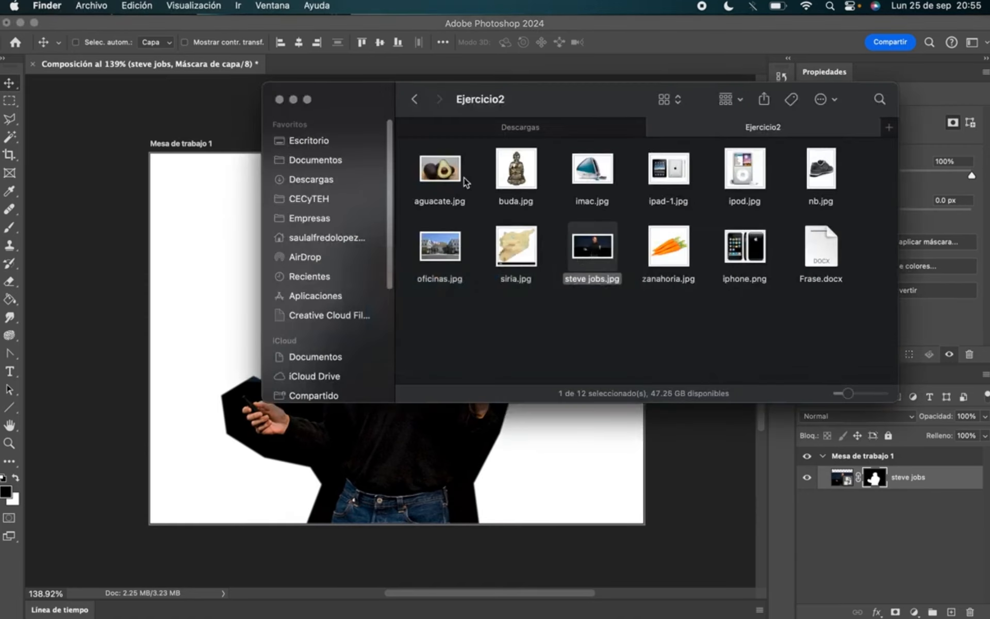
click(457, 181)
key(space)
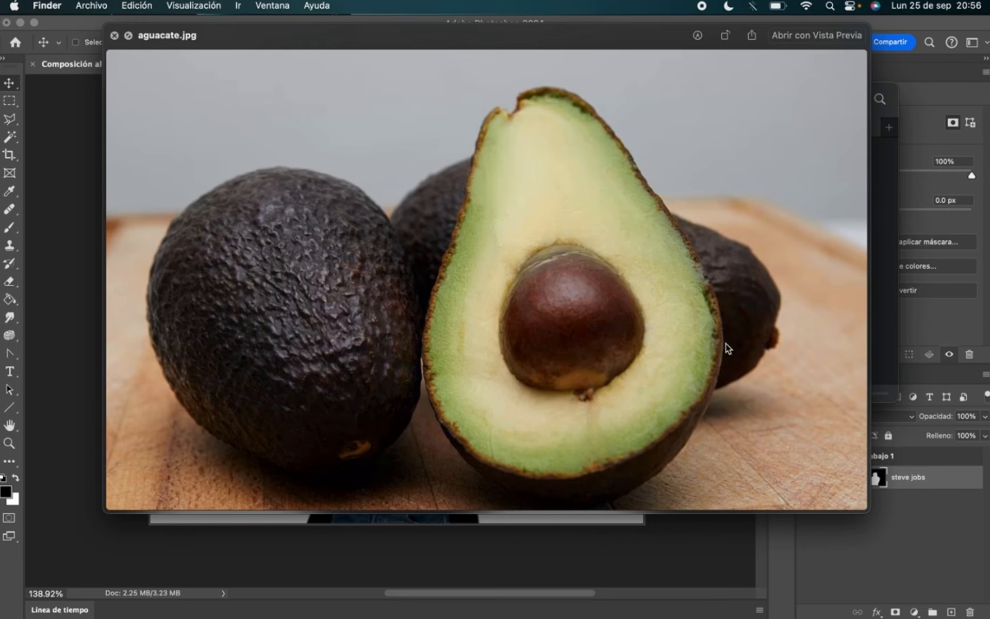
key(space)
key(space)
key(space)
drag(440, 171, 296, 293)
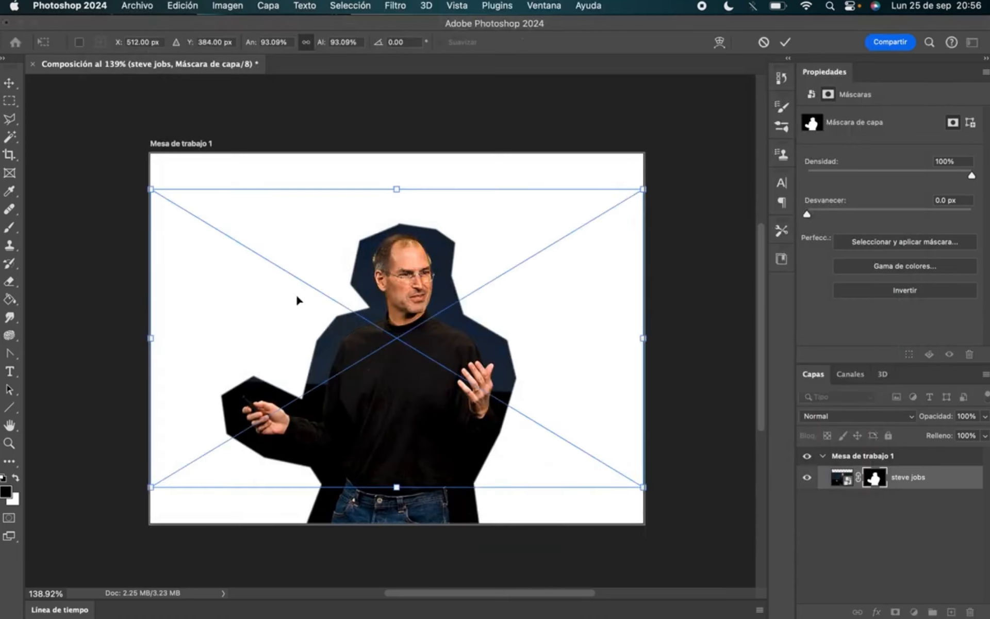
drag(645, 190, 552, 206)
drag(495, 371, 526, 349)
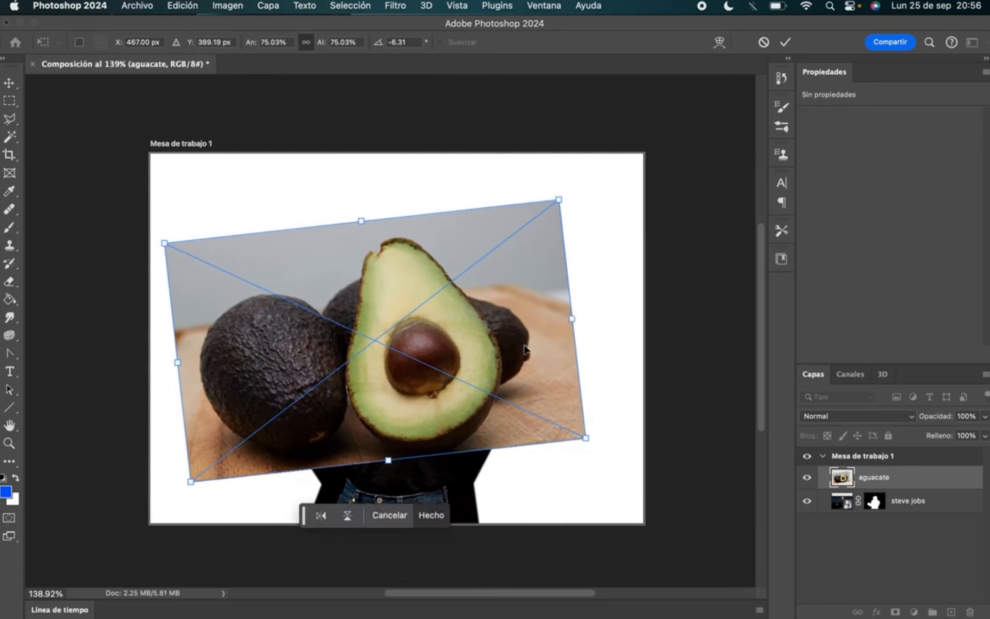
key(Return)
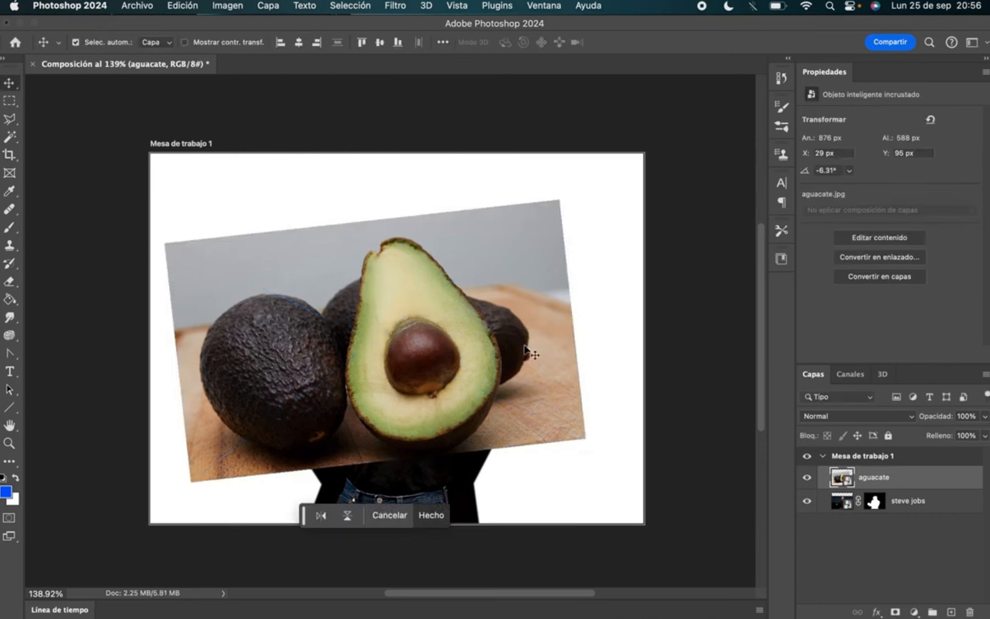
drag(426, 377, 447, 366)
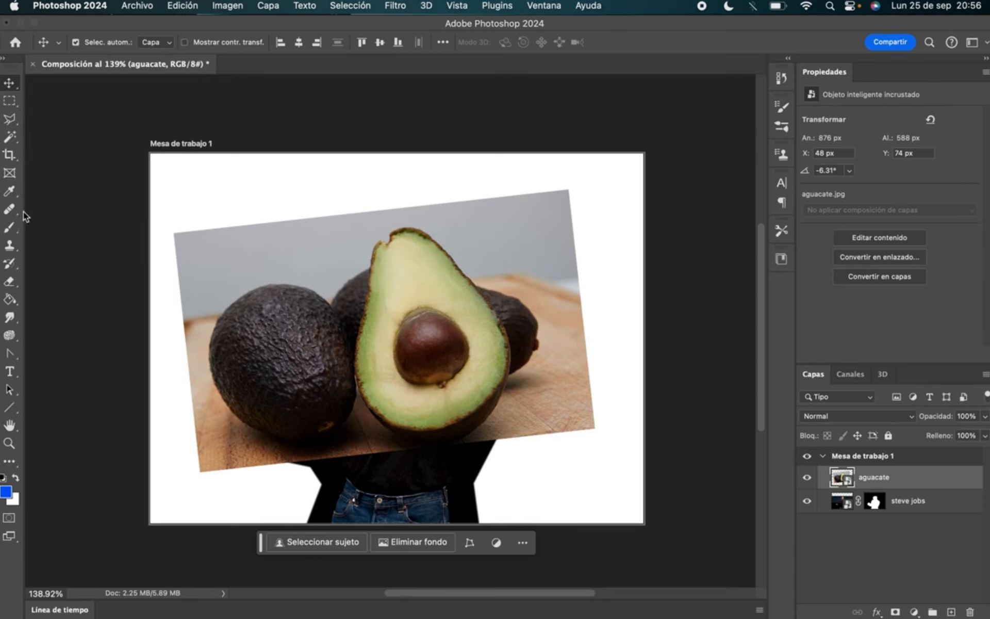
Step: Outline the halved avocado with the freehand Lasso tool and mask the aguacate layer with that selection
click(11, 123)
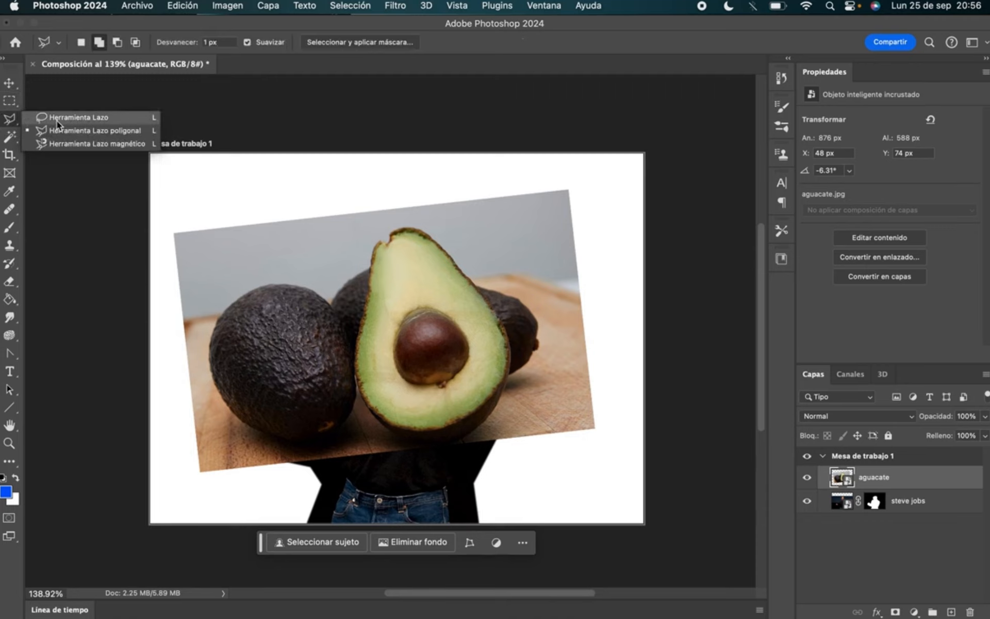
click(57, 120)
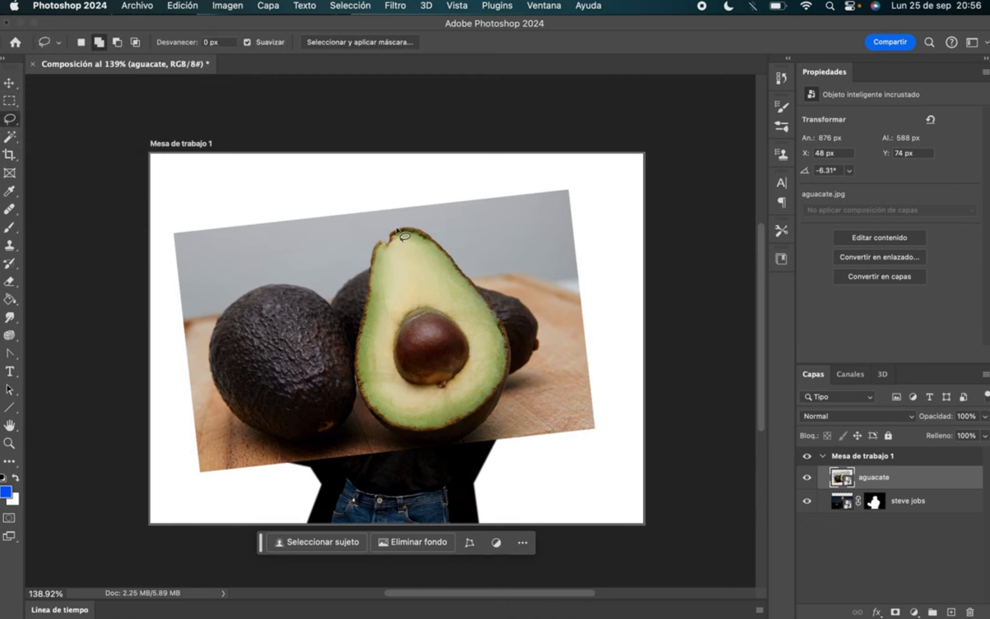
click(15, 125)
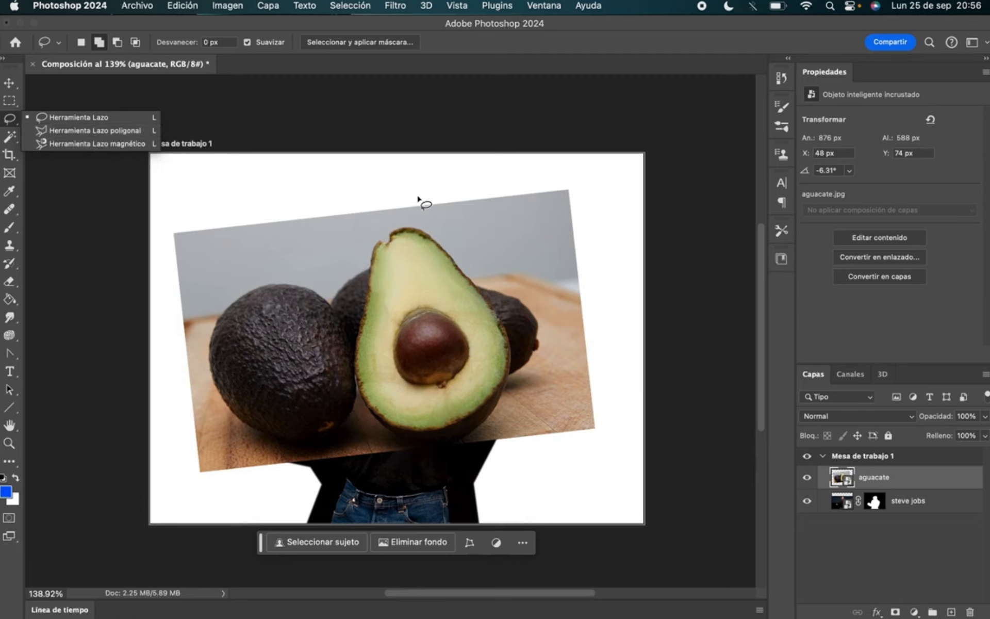
click(54, 117)
mouse_move(402, 223)
mouse_down()
mouse_move(365, 257)
mouse_move(351, 384)
mouse_move(387, 443)
mouse_move(441, 456)
mouse_move(499, 417)
mouse_move(517, 341)
mouse_move(467, 256)
mouse_move(421, 220)
mouse_move(403, 221)
mouse_up()
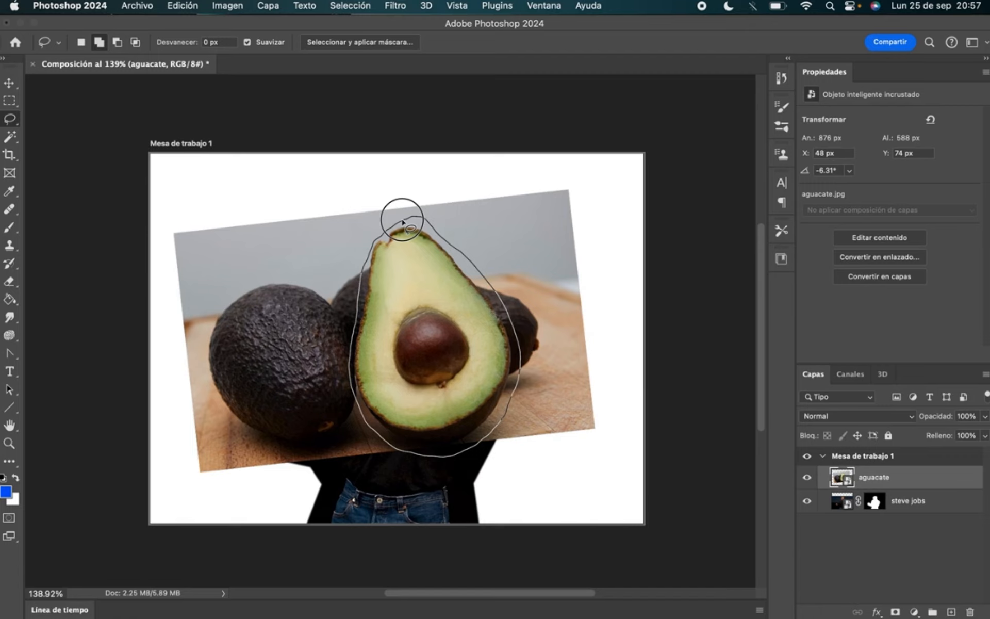
drag(403, 222, 403, 222)
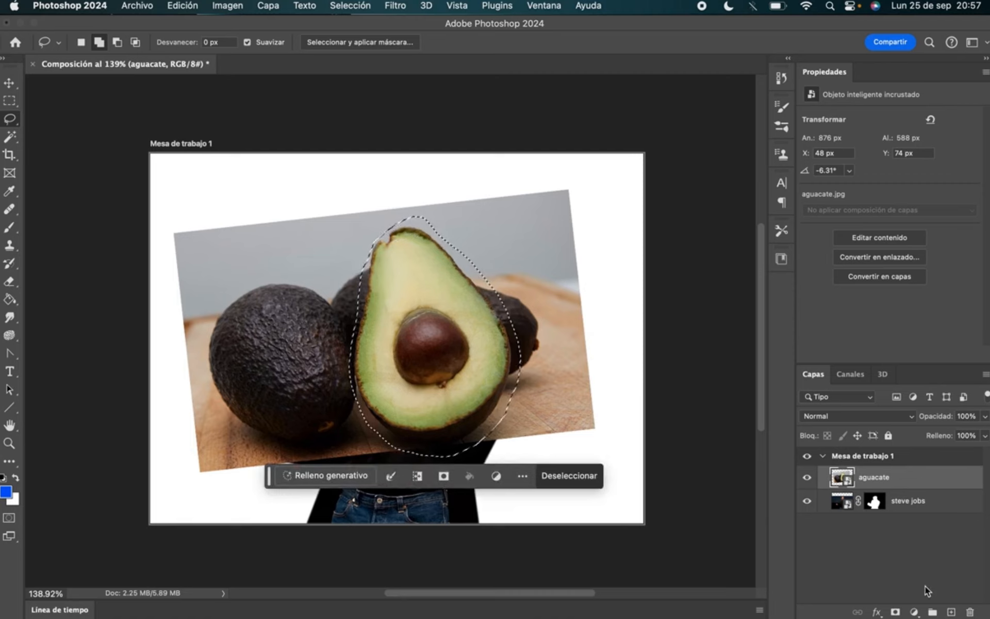
click(895, 612)
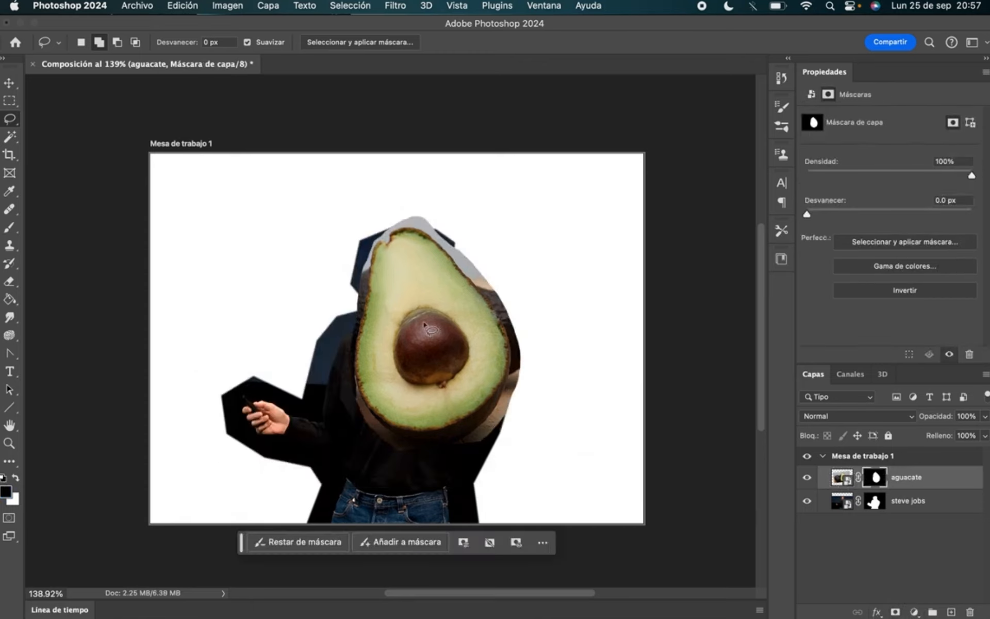
Step: Free-transform the avocado cutout to about 68.6% scale with about 44° rotation and position it in the artboard's upper-right area
click(9, 83)
drag(410, 315, 495, 300)
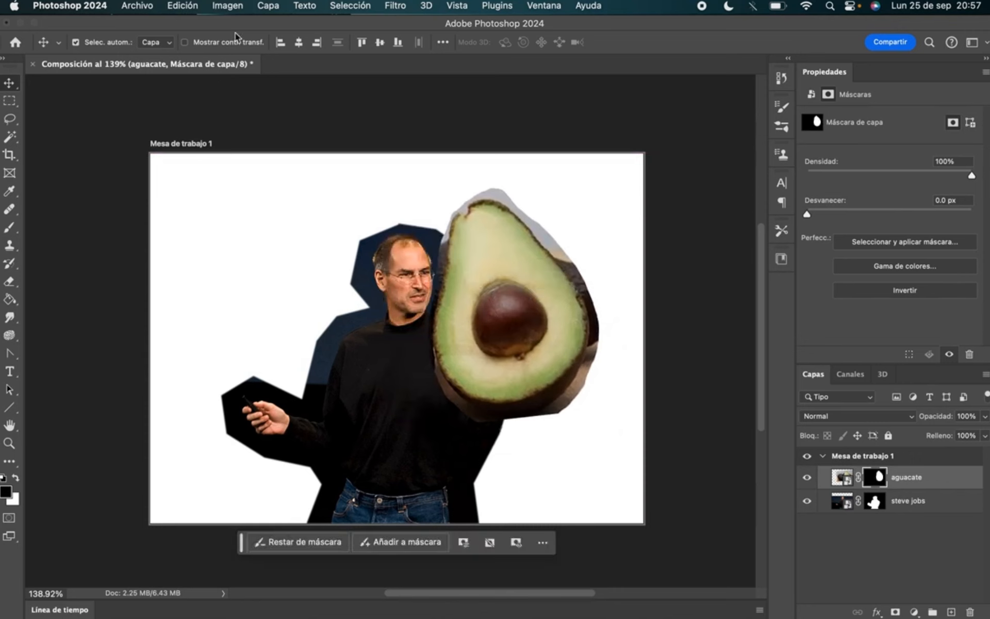
click(137, 7)
mouse_move(168, 6)
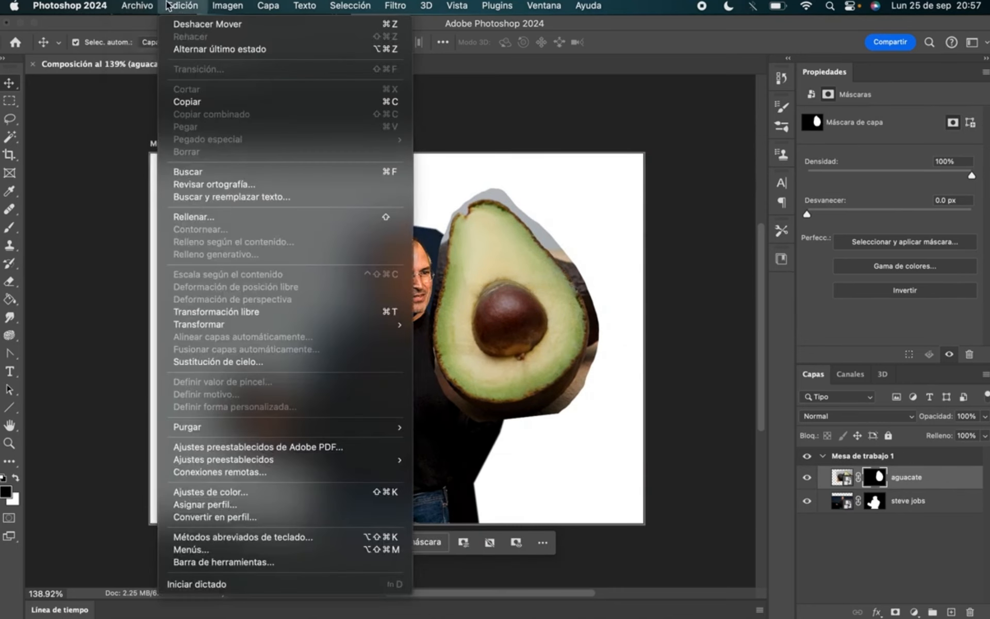
click(278, 312)
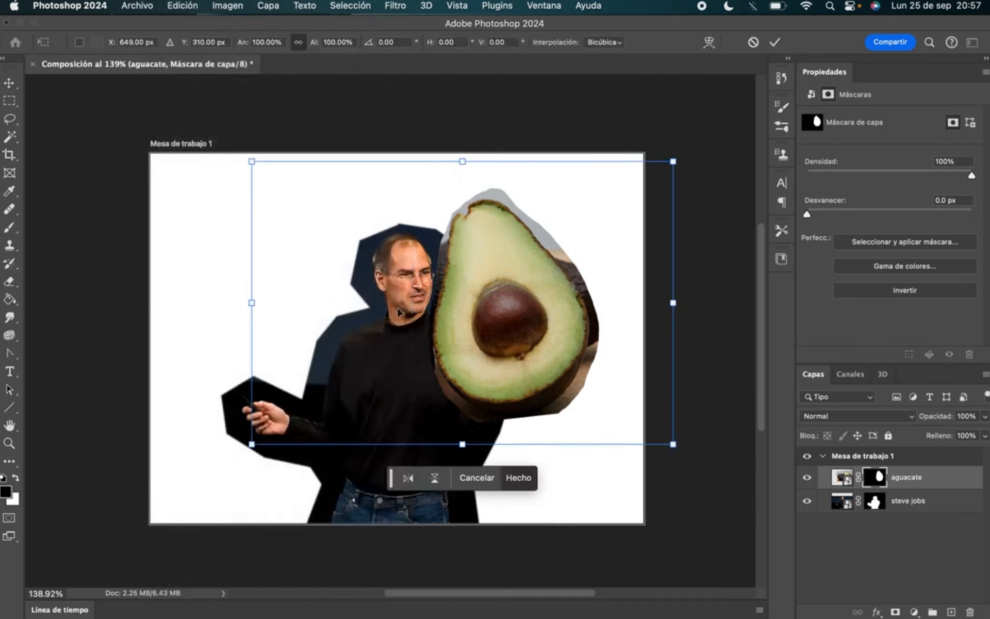
drag(687, 157, 578, 367)
drag(400, 329, 532, 260)
mouse_move(563, 433)
mouse_down()
mouse_move(570, 405)
mouse_move(570, 421)
mouse_up()
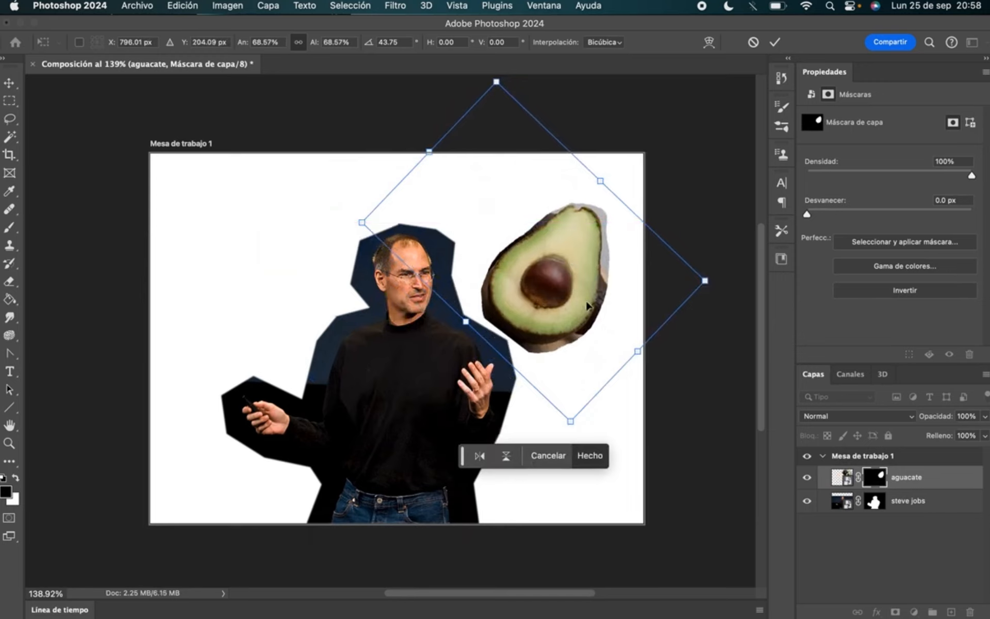
drag(567, 292, 571, 280)
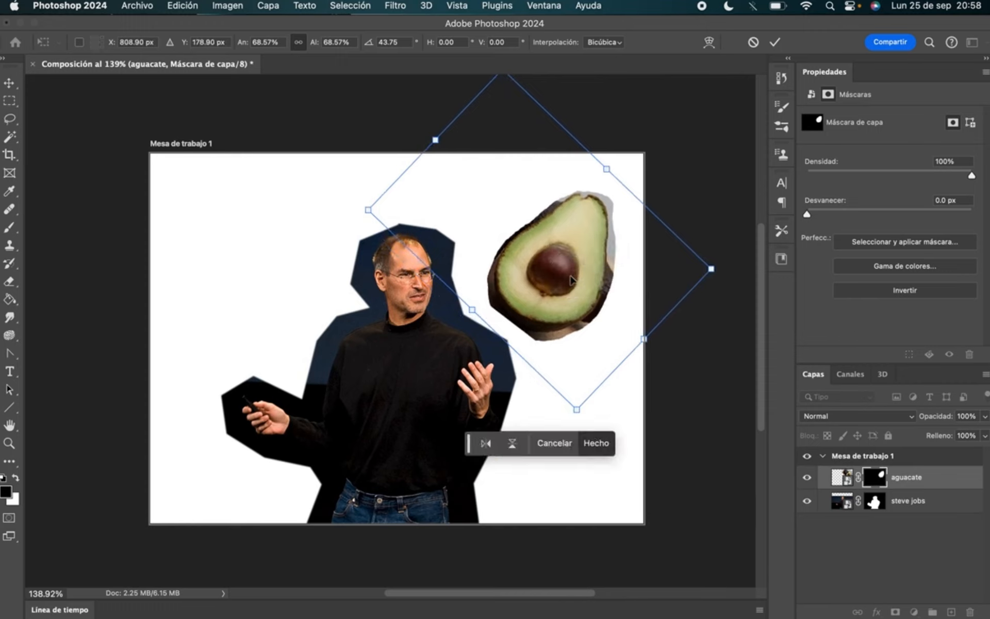
drag(570, 271, 580, 262)
double_click(568, 260)
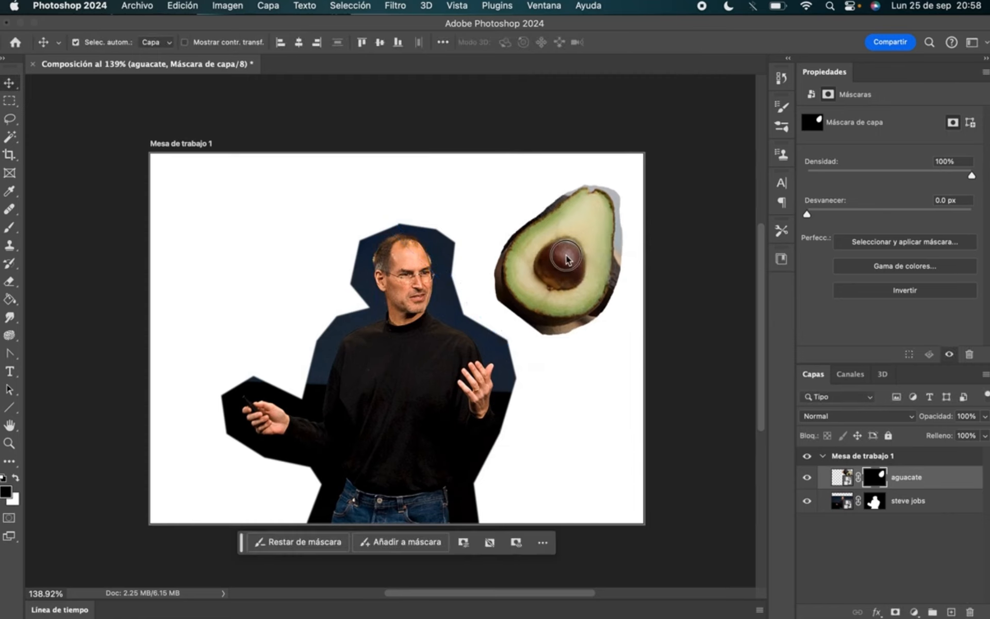
Step: Reorder the aguacate layer below the steve jobs layer and position the avocado beside the man in the artboard's upper-right area
drag(567, 269, 526, 326)
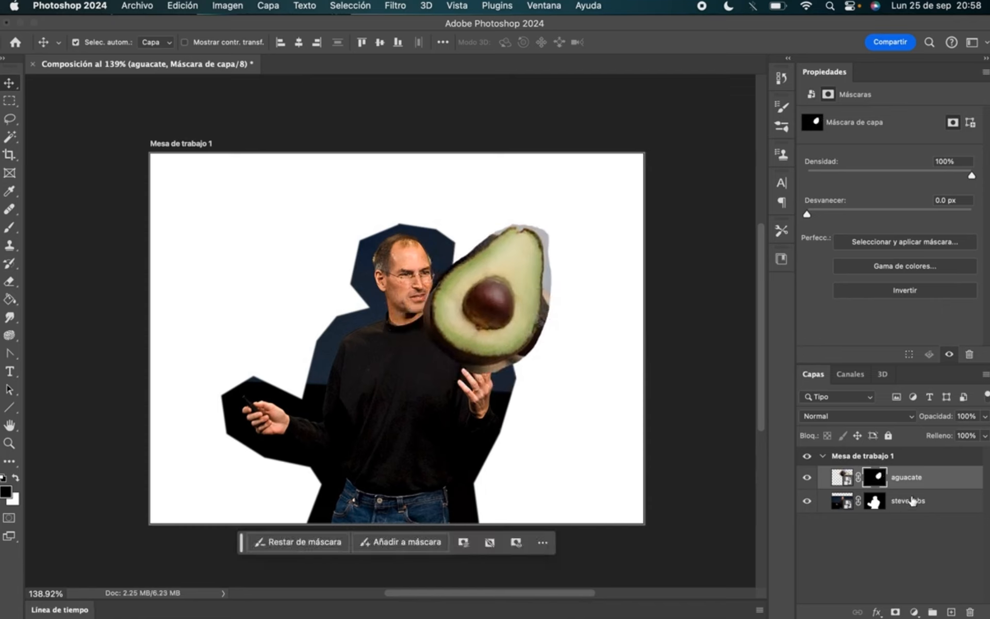
drag(837, 478, 836, 503)
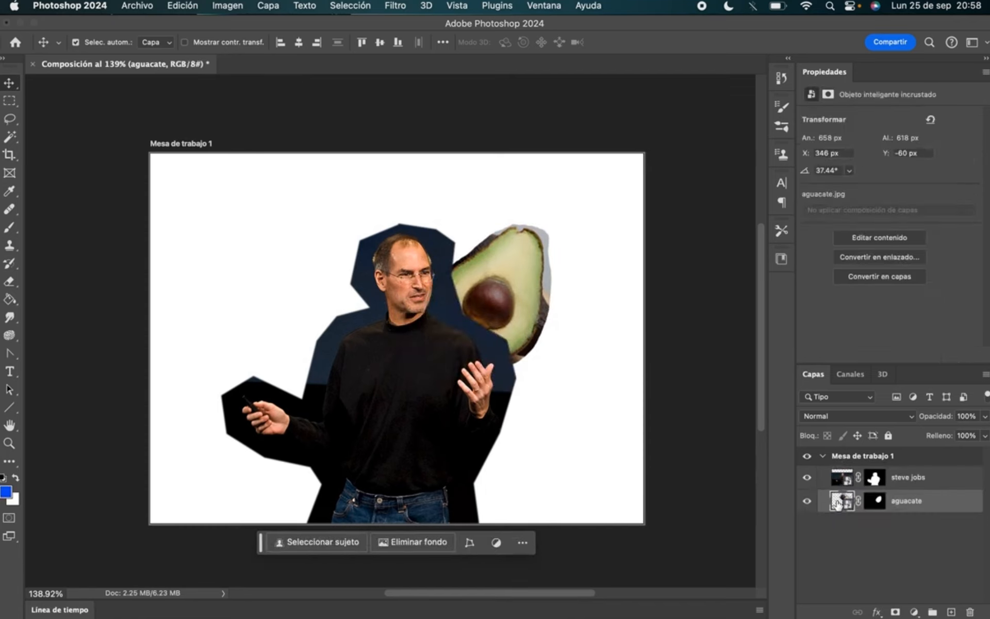
drag(486, 303, 566, 281)
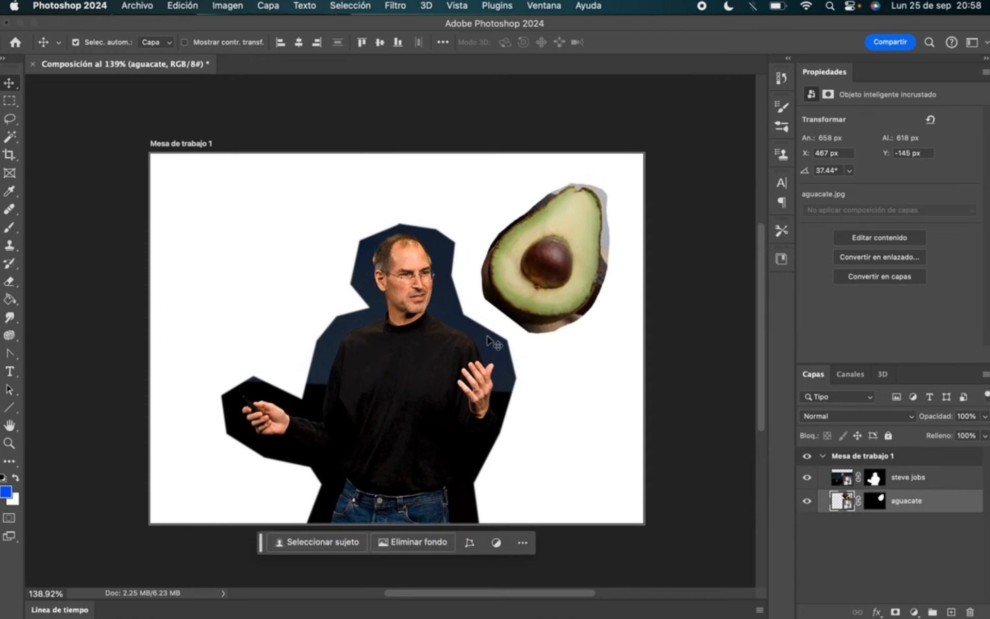
Step: Place buda.jpg from the Finder folder Ejercicio2 in the Photoshop composition, scaled to about 57% and rotated about -9.35°, beside the man's head
key(super+Tab)
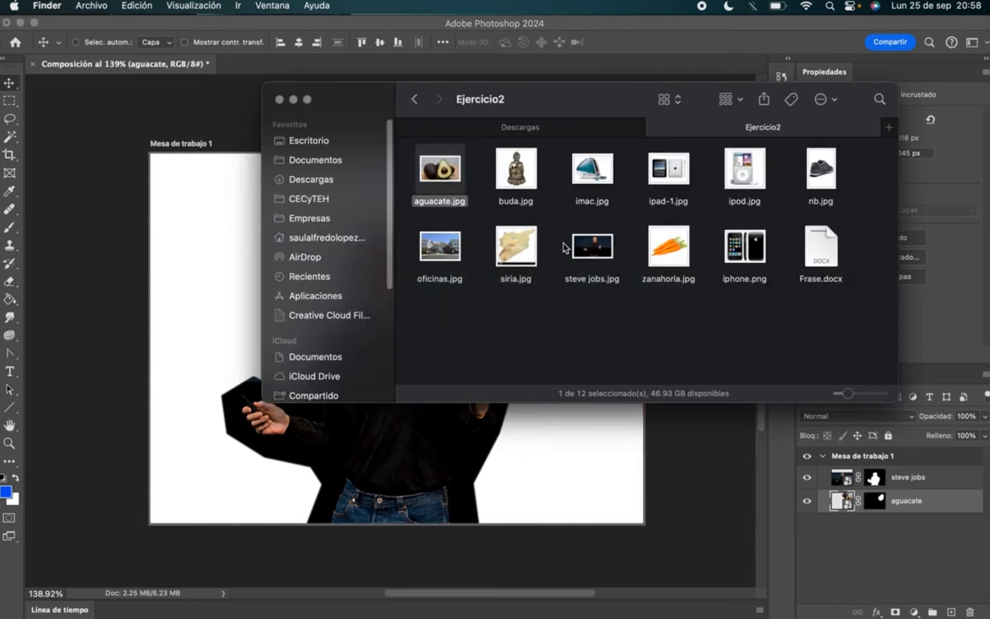
drag(527, 188, 233, 246)
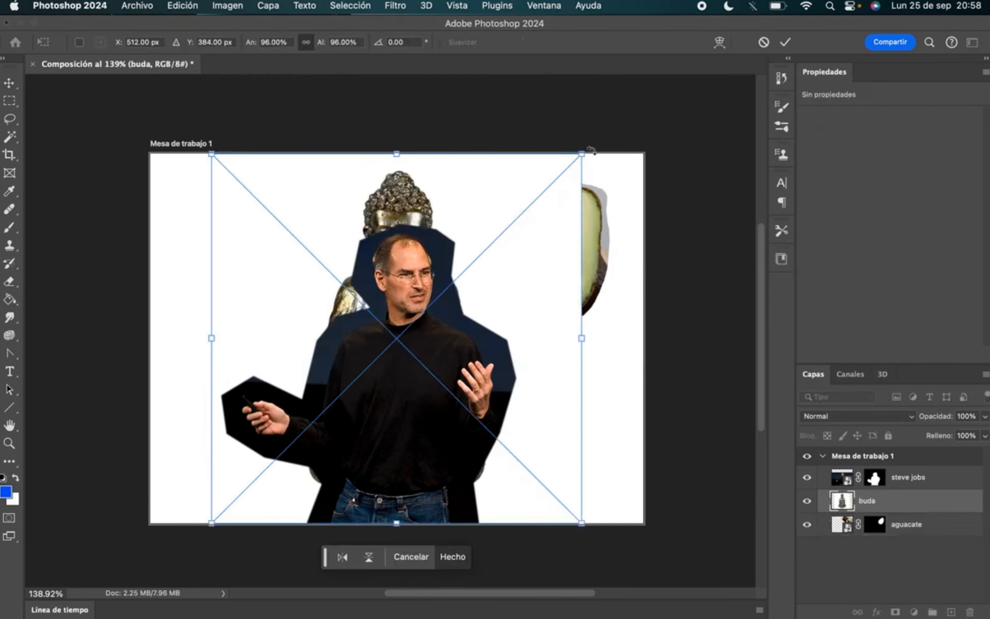
drag(581, 152, 504, 231)
drag(308, 293, 234, 239)
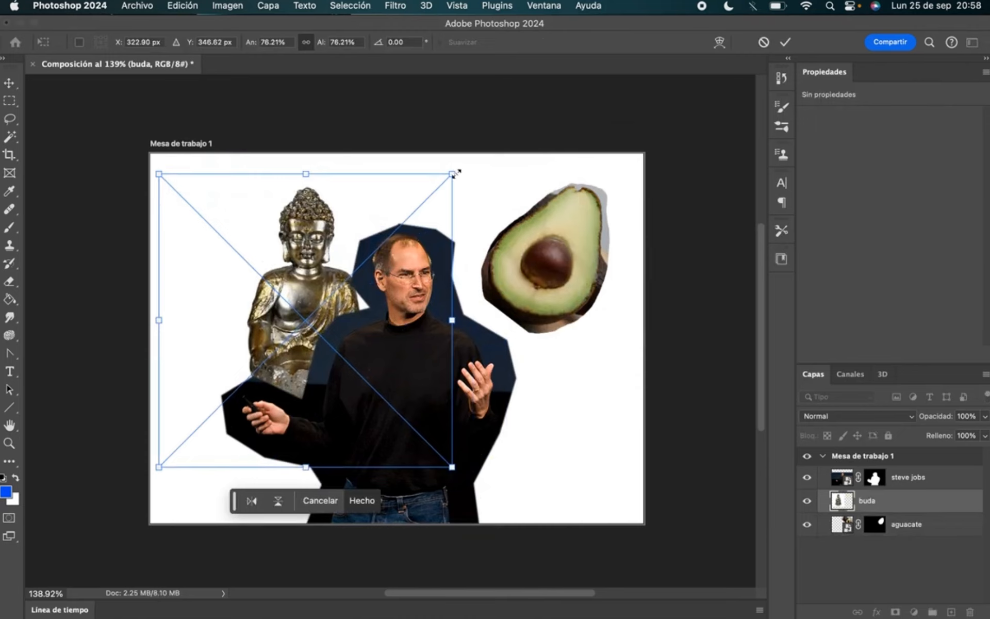
drag(470, 176, 382, 205)
drag(313, 332, 323, 268)
drag(403, 150, 375, 181)
drag(339, 230, 334, 212)
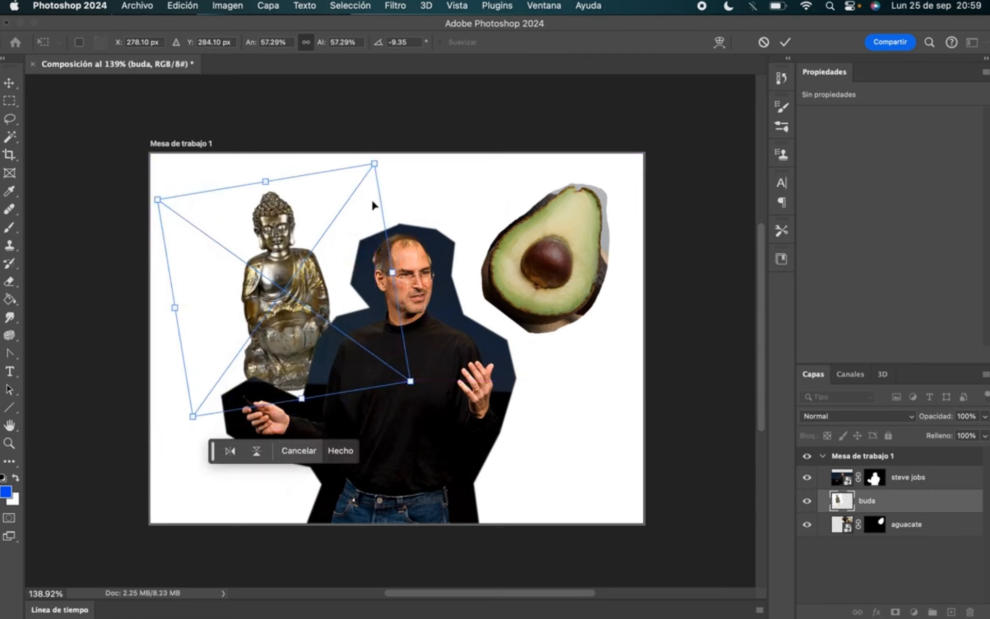
key(Return)
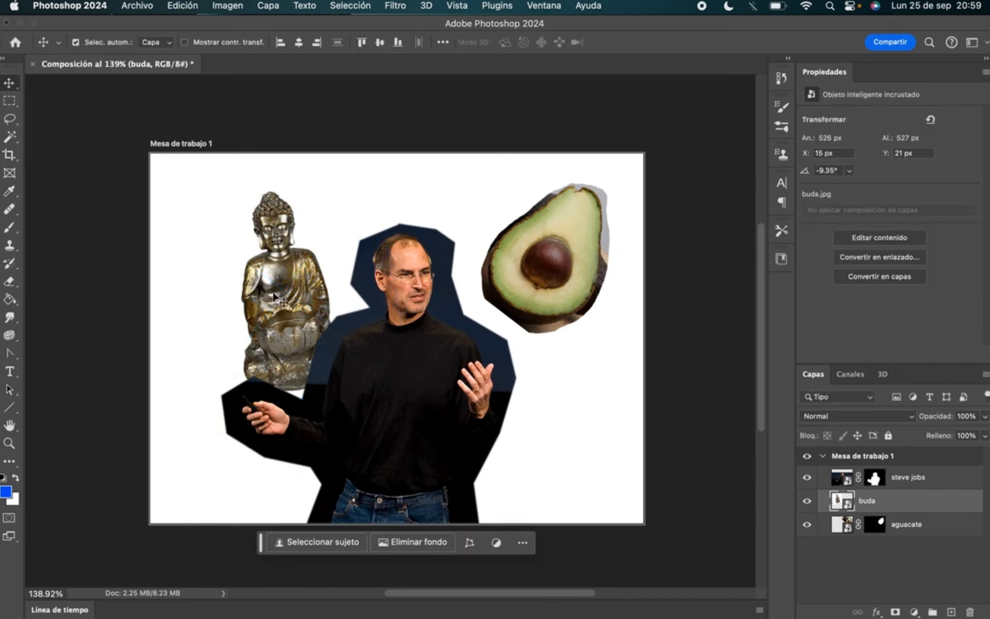
Step: Bring the buda layer above the steve jobs layer and move the Buddha in front of the man, at X 165 px, Y 76 px
drag(278, 289, 259, 300)
drag(843, 508, 840, 475)
drag(262, 329, 373, 344)
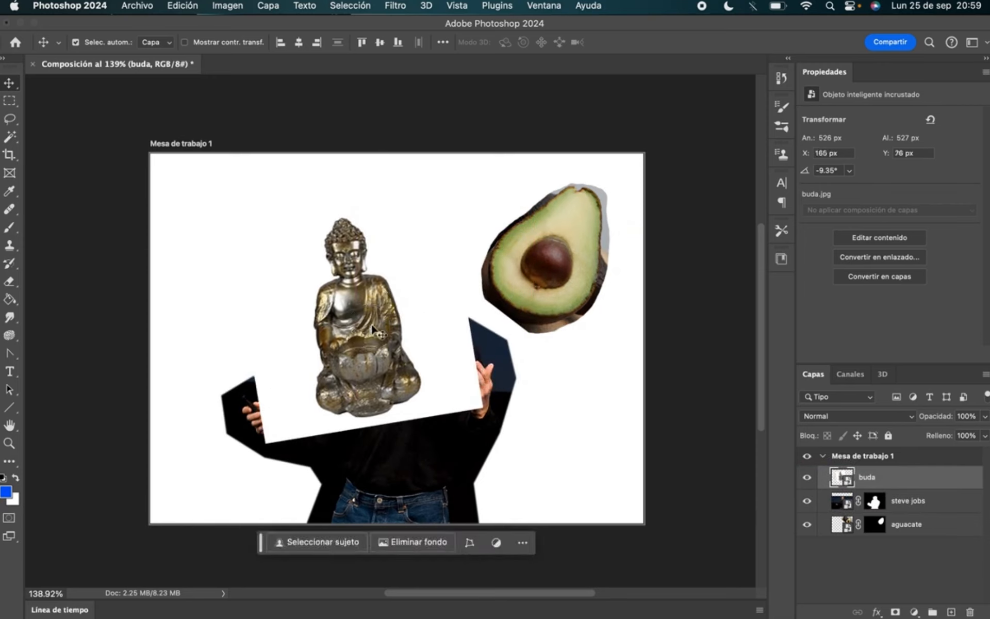
Step: Select the white background around the Buddha with the Magic Wand, try masking the buda layer with it, and undo the mask
click(10, 137)
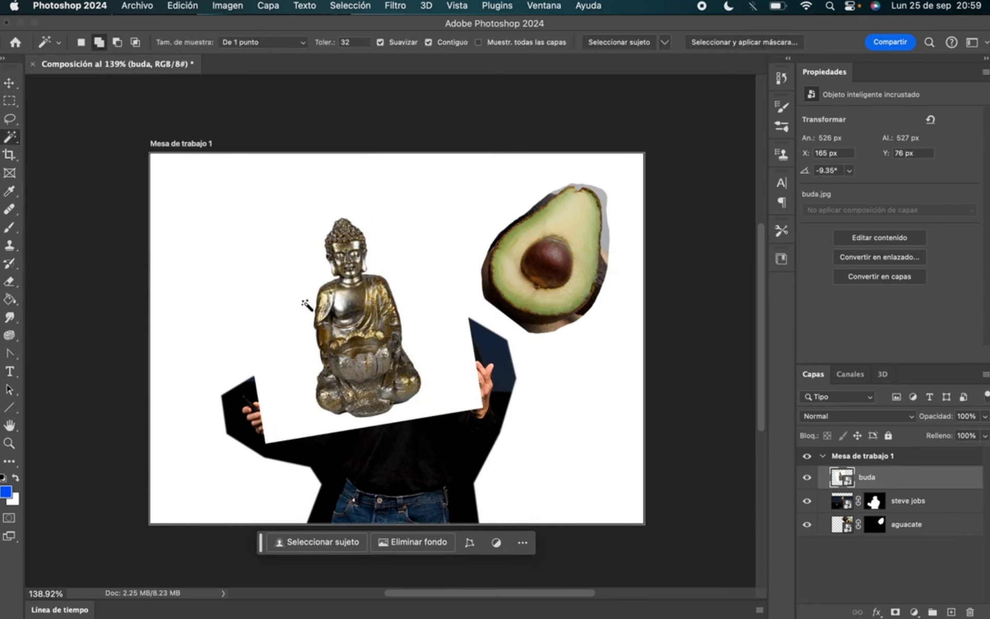
click(304, 267)
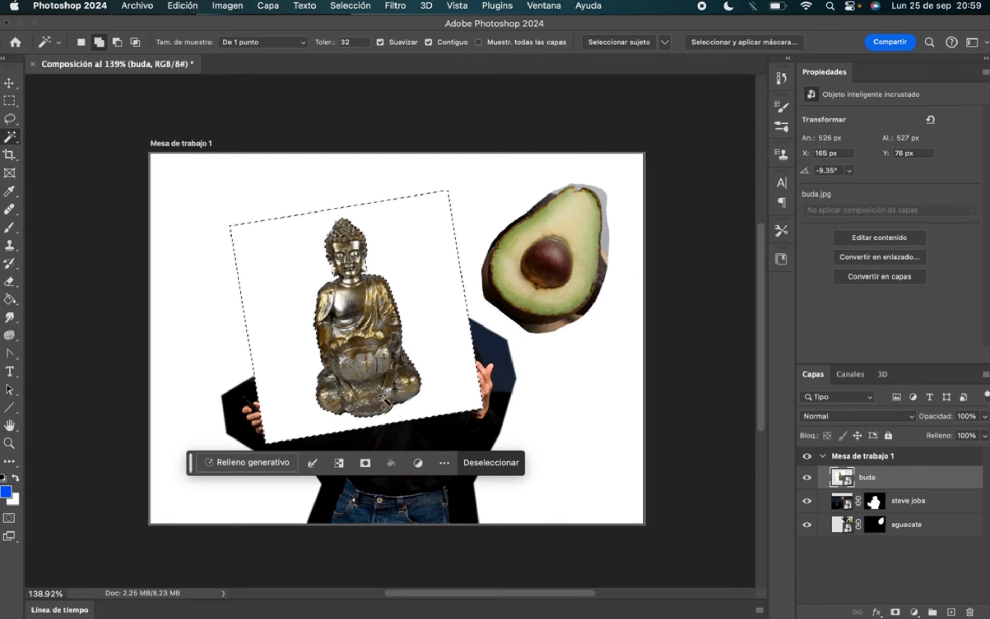
click(898, 612)
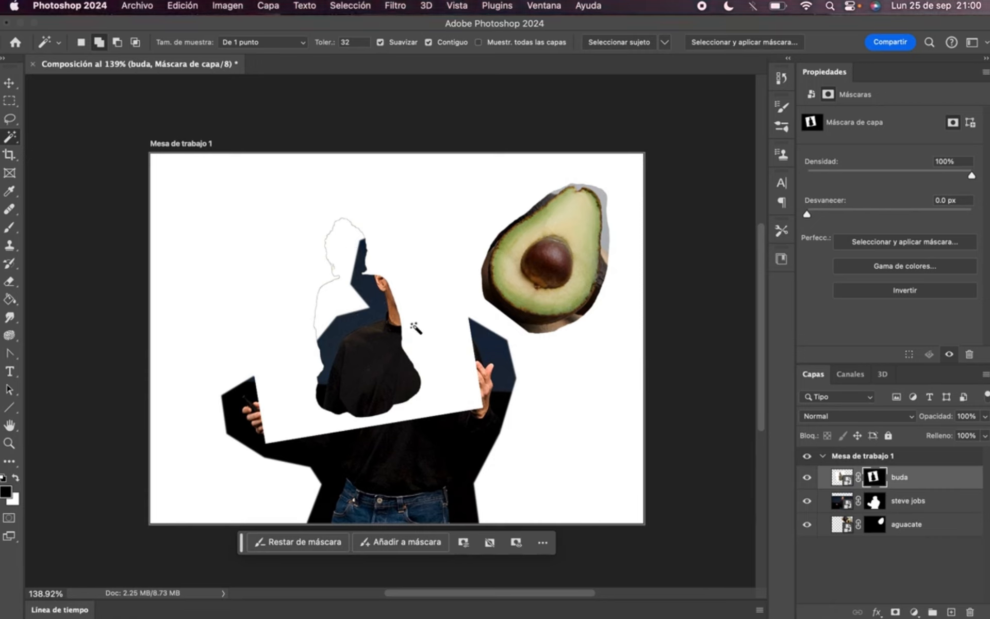
key(super+z)
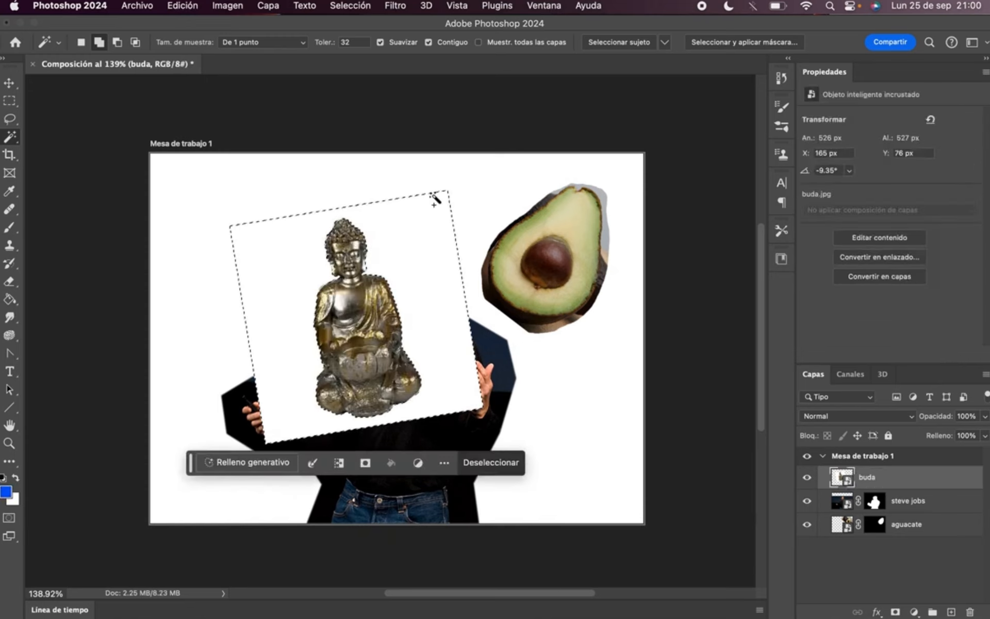
Step: Invert the selection of the white background and mask the buda layer with it, leaving only the Buddha figure
click(238, 6)
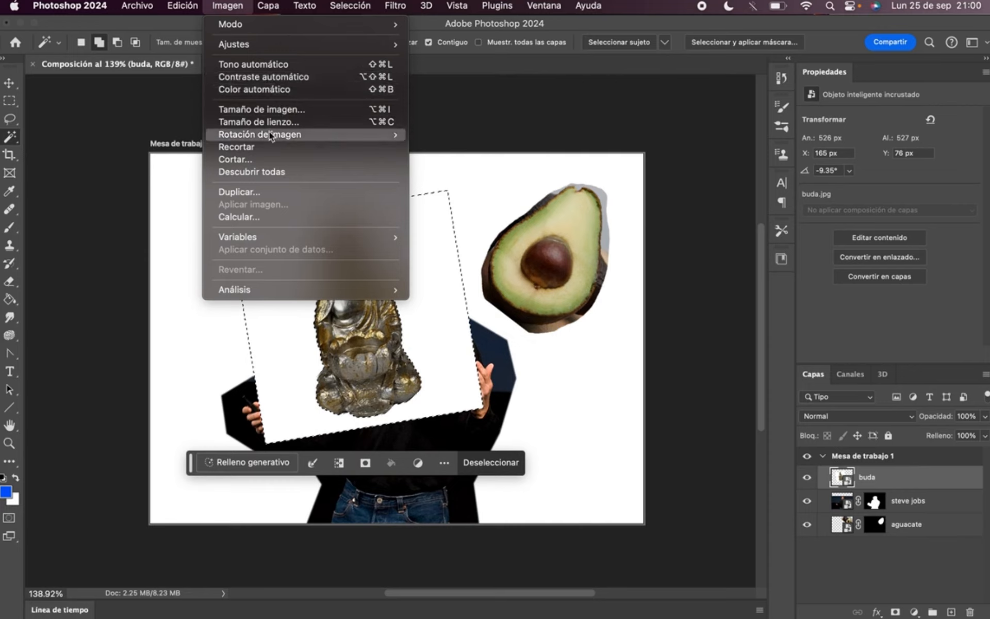
mouse_move(275, 136)
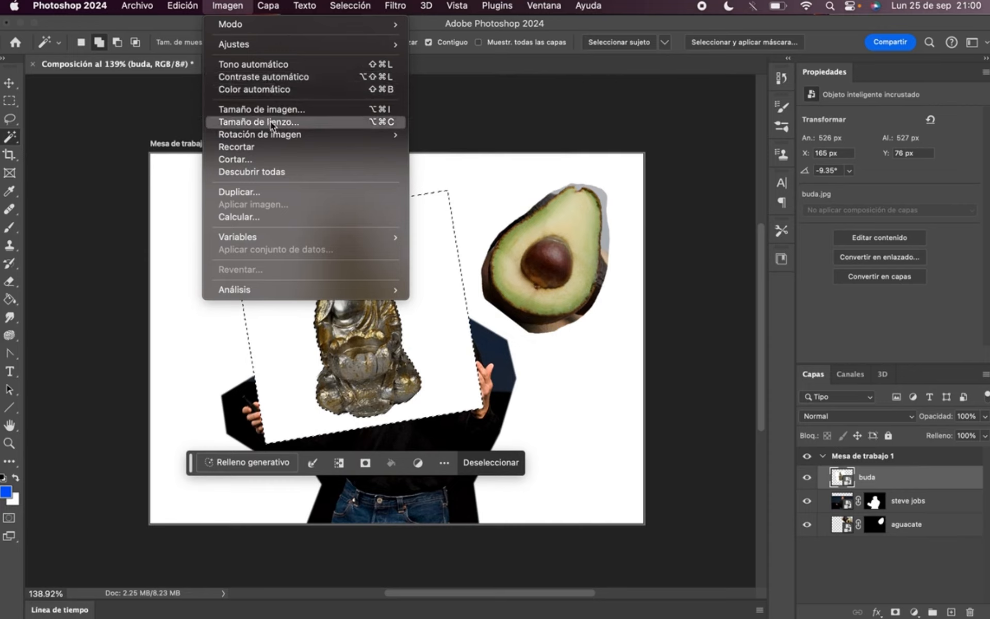
mouse_move(350, 4)
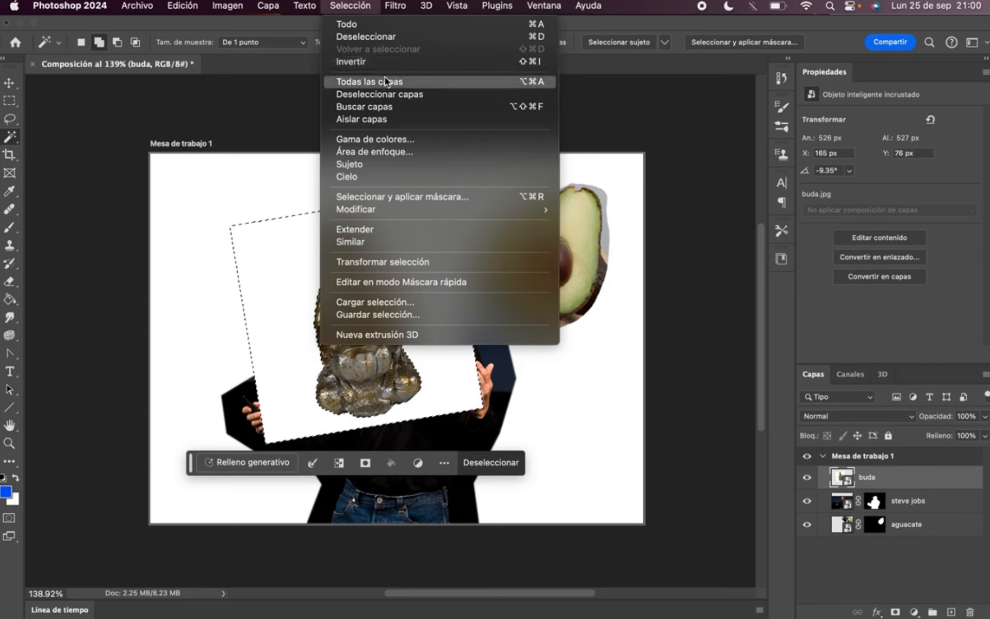
click(409, 63)
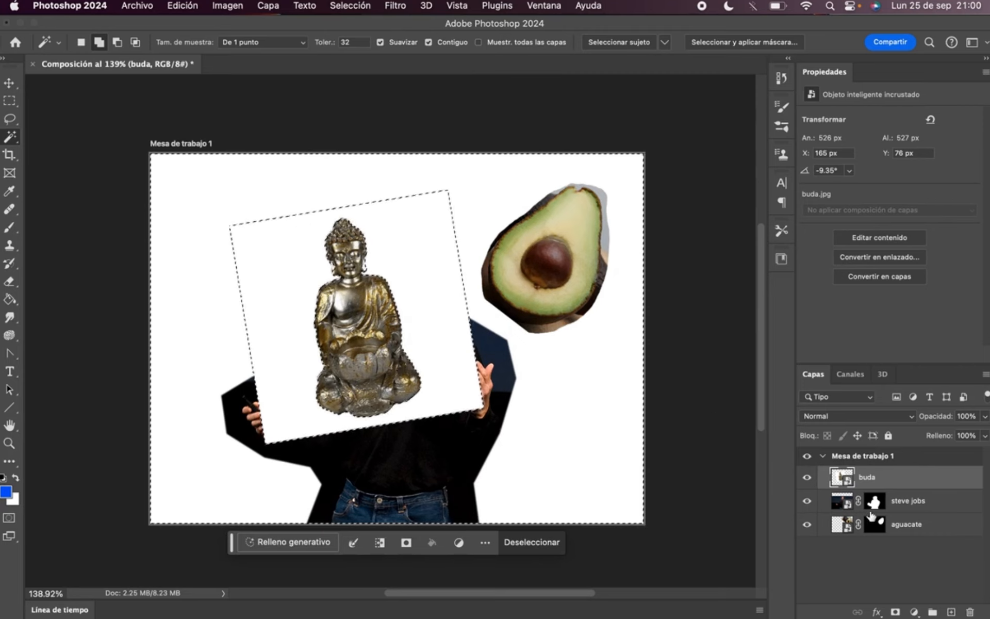
click(896, 612)
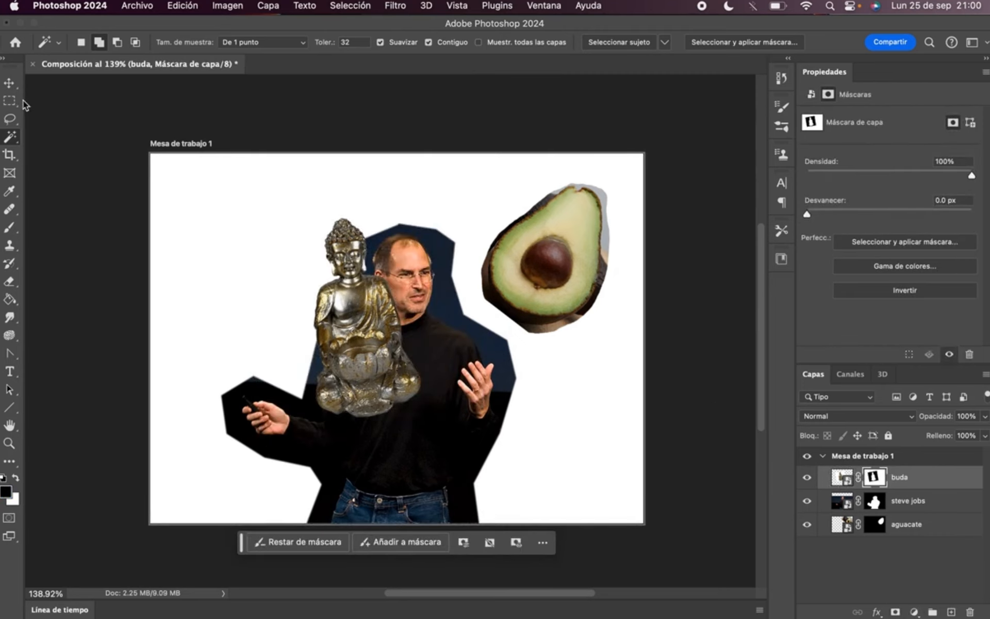
Step: Move the Buddha to the artboard's upper-left area, scale it down slightly and rotate it about -7°
click(9, 84)
drag(389, 359, 288, 307)
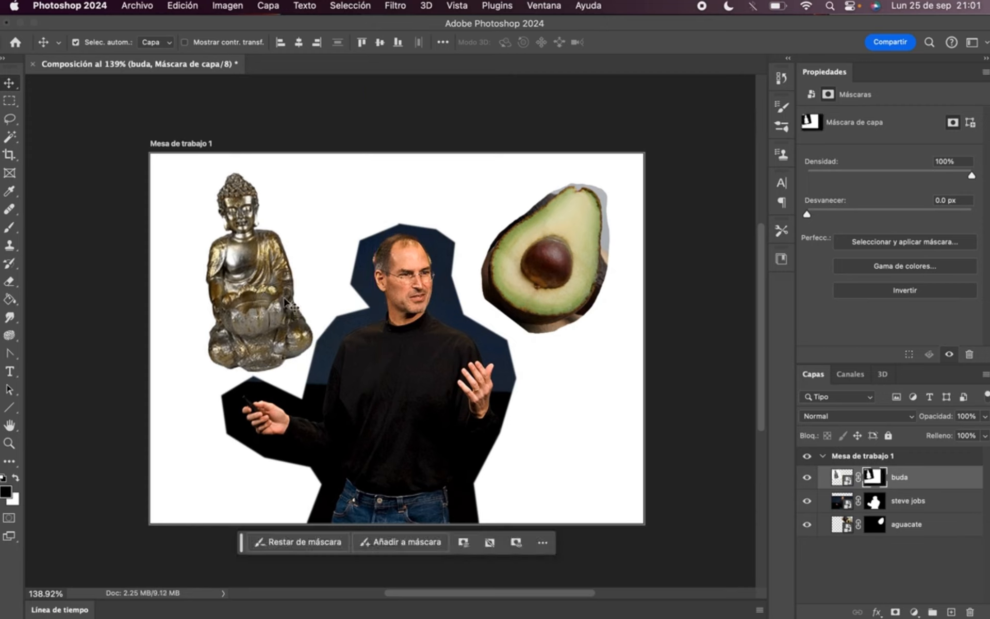
key(super+t)
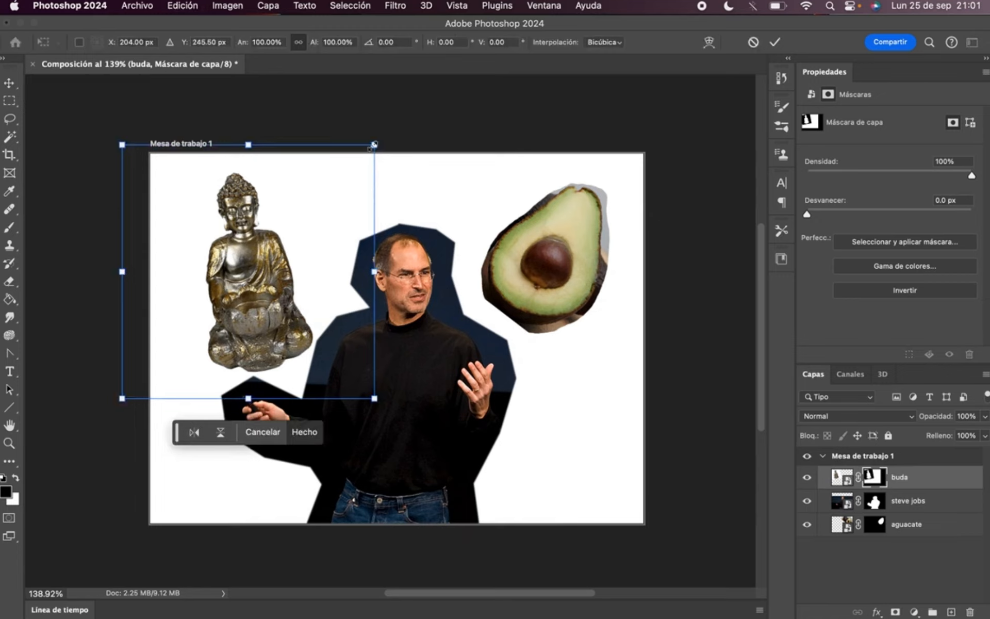
drag(389, 140, 348, 138)
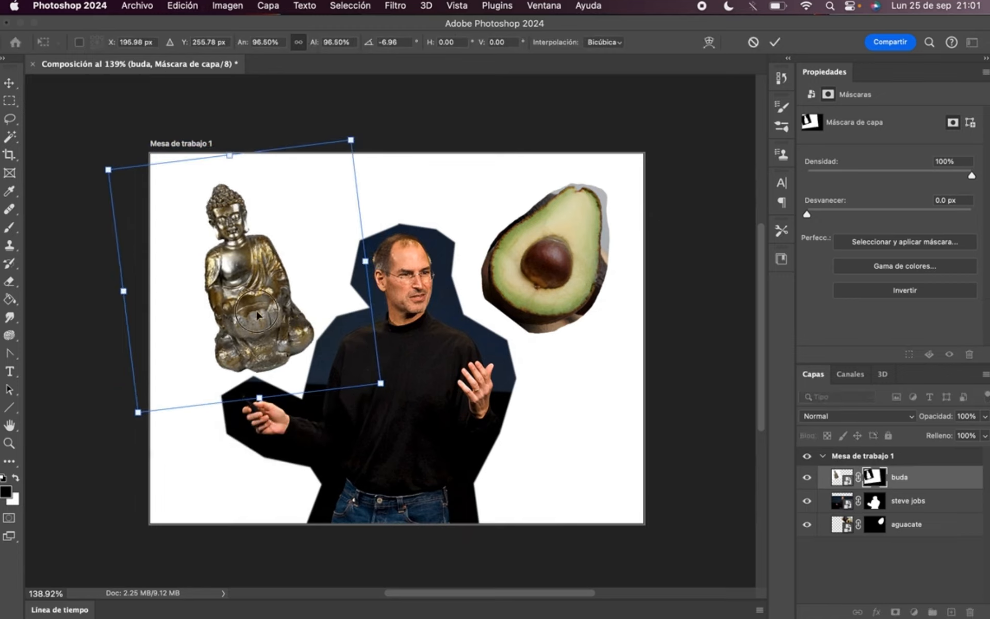
drag(266, 329, 254, 318)
drag(368, 372, 355, 359)
drag(283, 326, 277, 326)
key(Return)
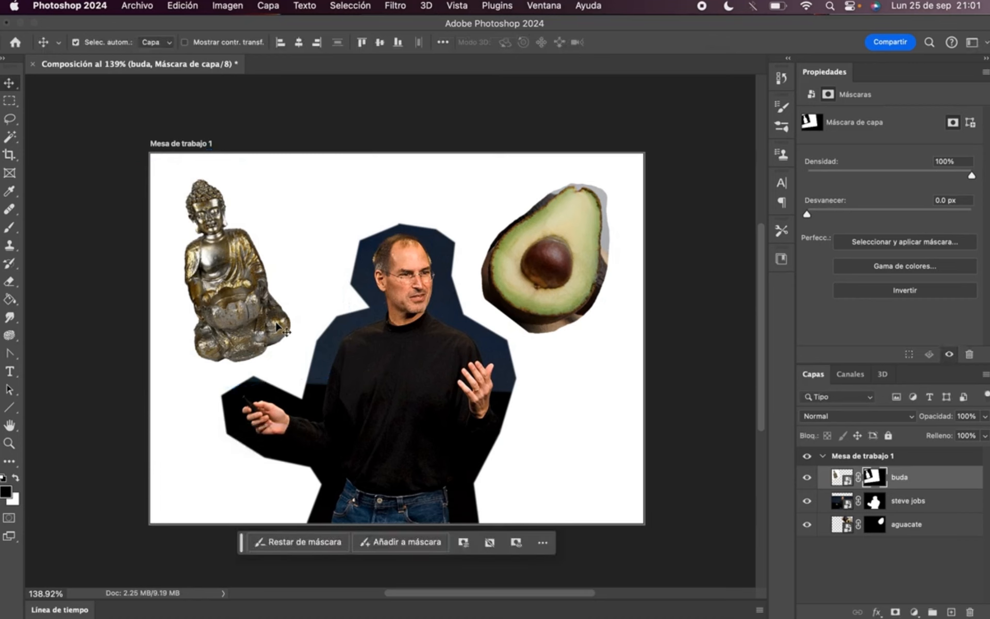
Step: Place imac.jpg from the Finder folder Ejercicio2 in the Photoshop composition at about 41% scale, rotated -10.29°, at X 176 px, Y 51 px
key(super+Tab)
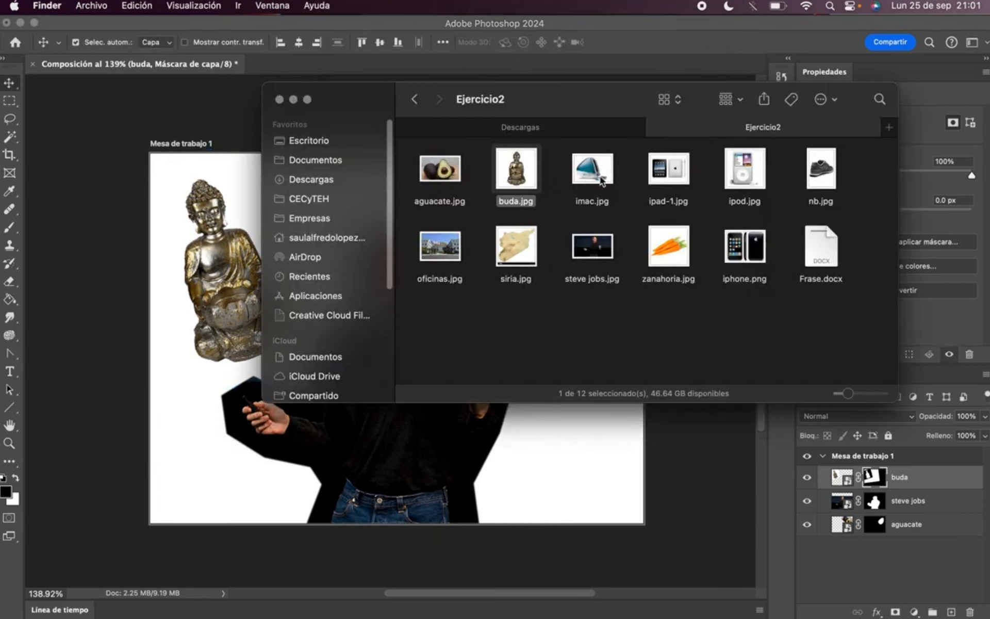
drag(598, 174, 214, 377)
drag(645, 161, 473, 290)
drag(384, 354, 467, 302)
drag(597, 210, 509, 242)
drag(458, 332, 460, 323)
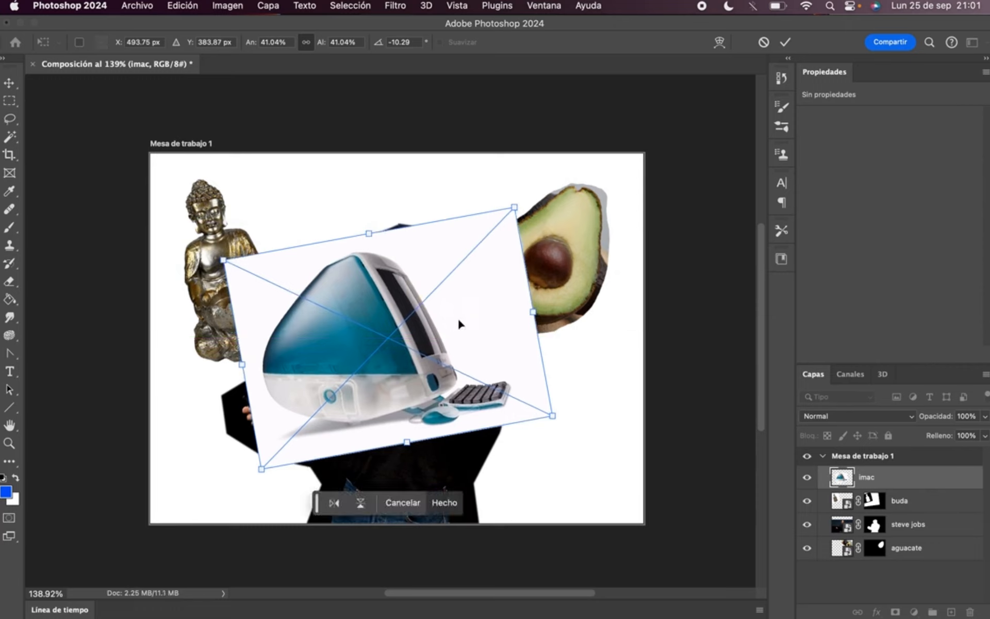
key(Return)
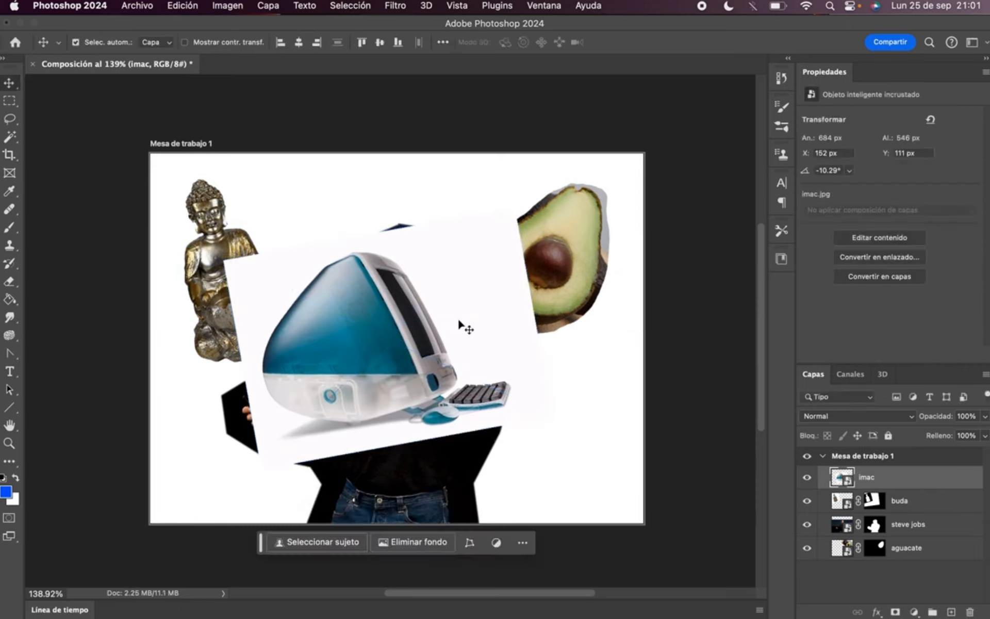
drag(458, 320, 472, 288)
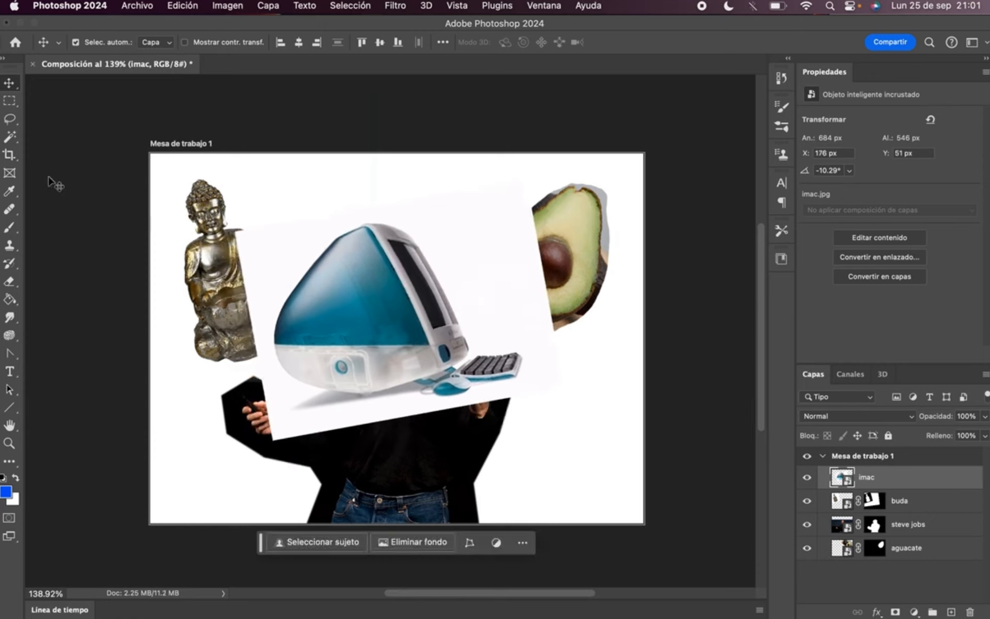
Step: Select the white background around the iMac on the imac layer with the Magic Wand at tolerance 32
click(9, 140)
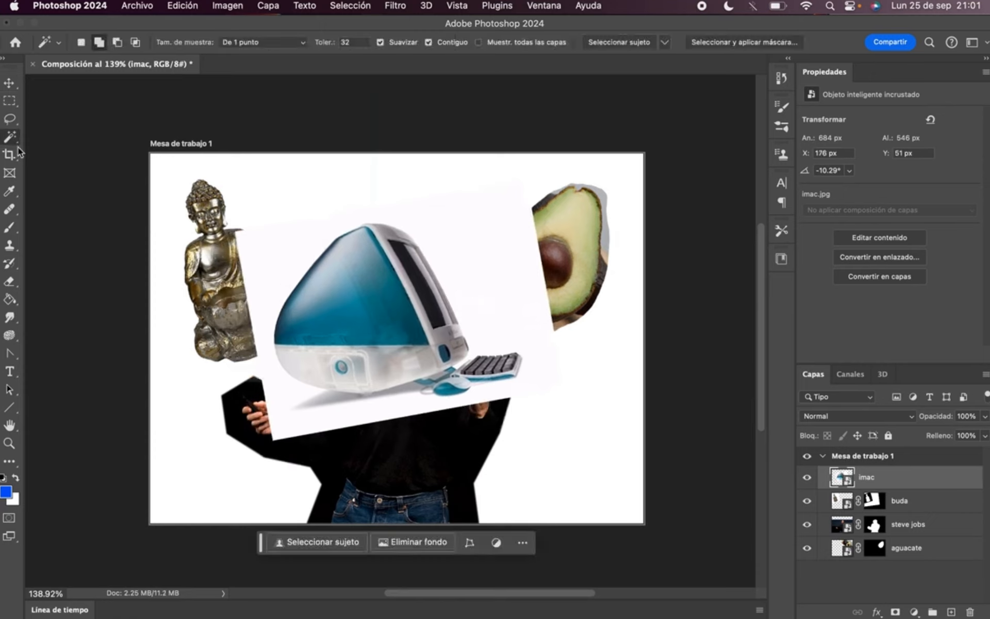
click(295, 246)
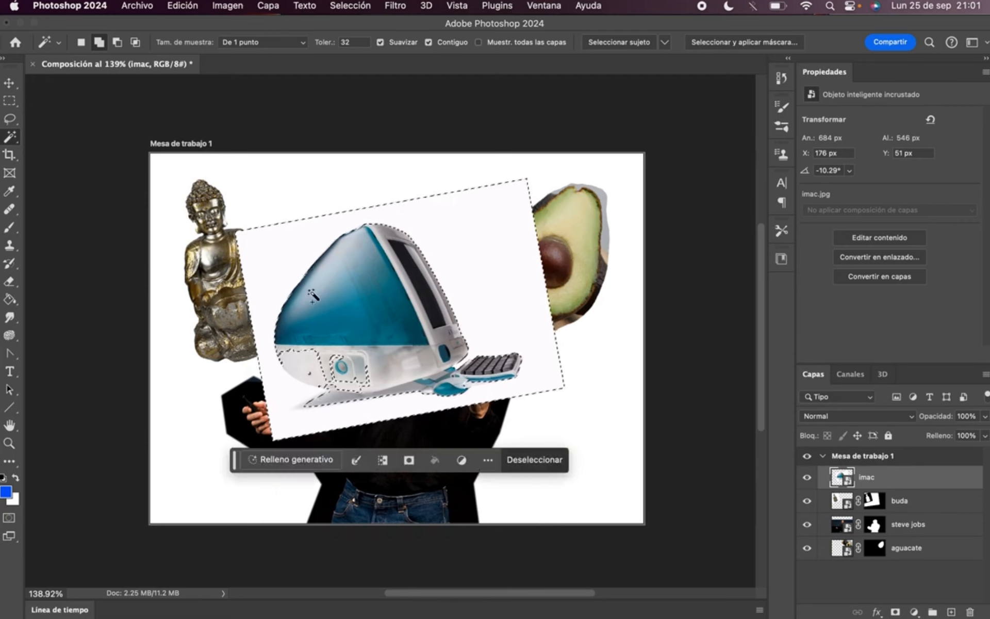
scroll(320, 401, up, 3)
scroll(320, 403, up, 3)
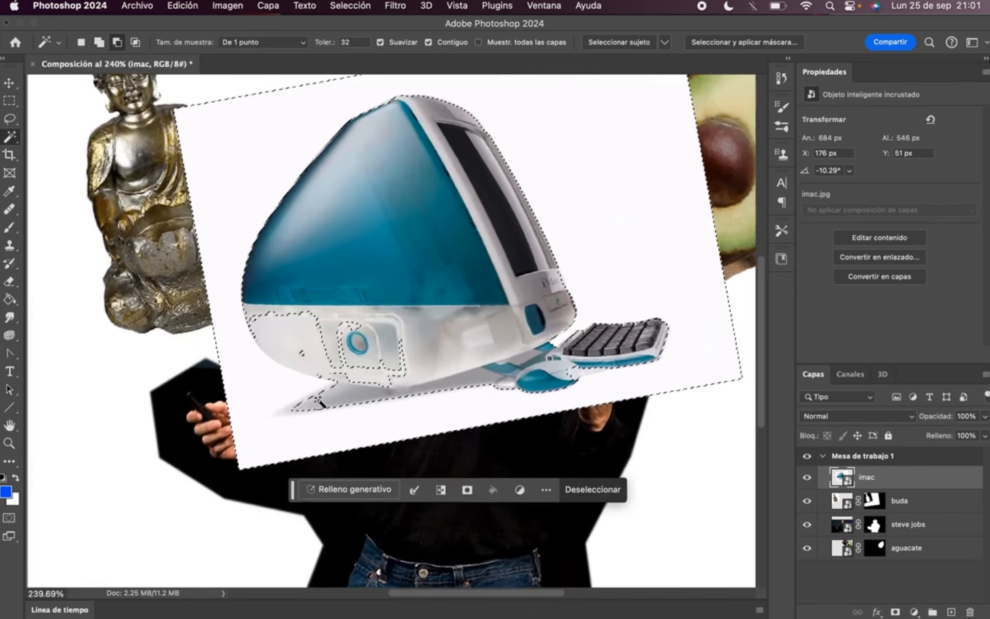
key(shift)
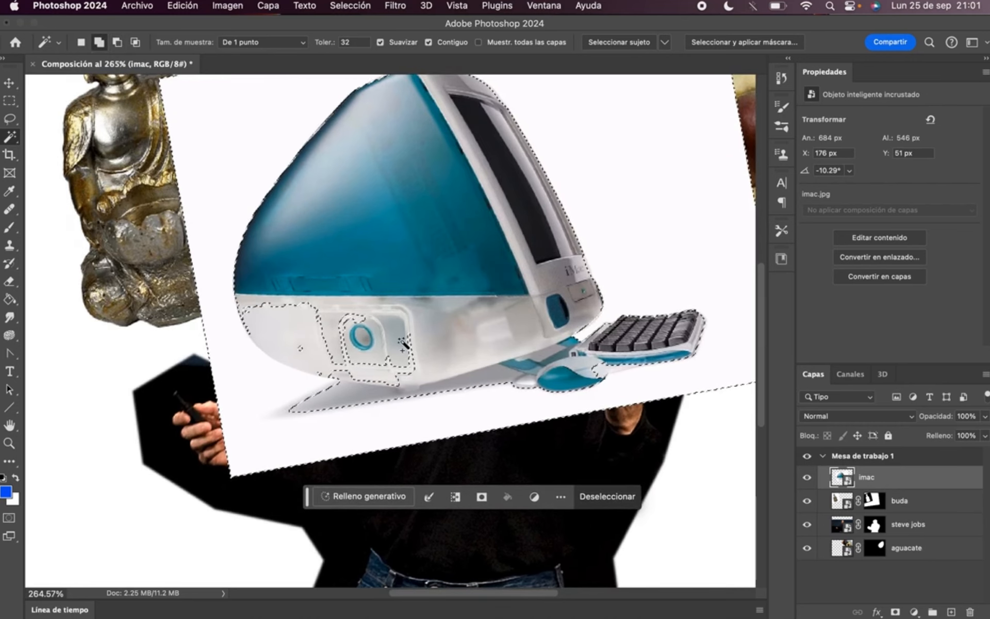
drag(491, 335, 438, 366)
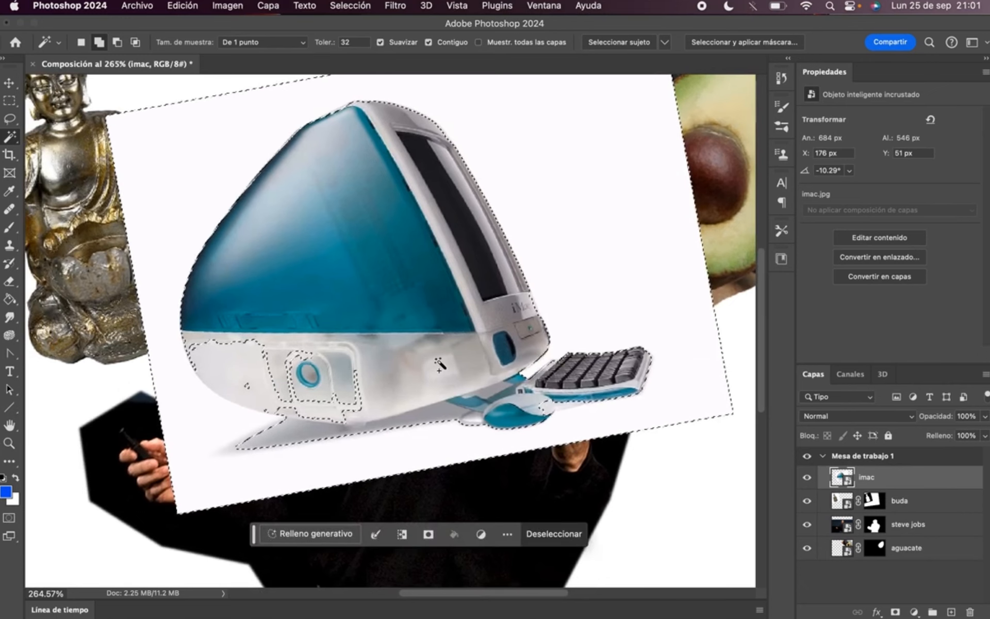
Step: Subtract the iMac's translucent lower casing around the round blue detail from the selection with the Polygonal Lasso
click(14, 120)
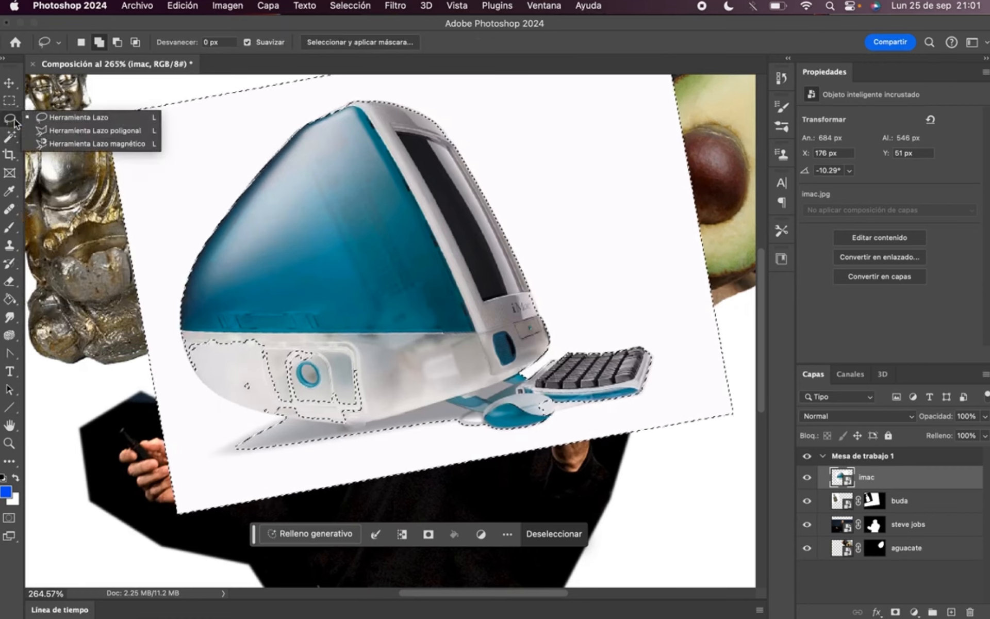
click(46, 132)
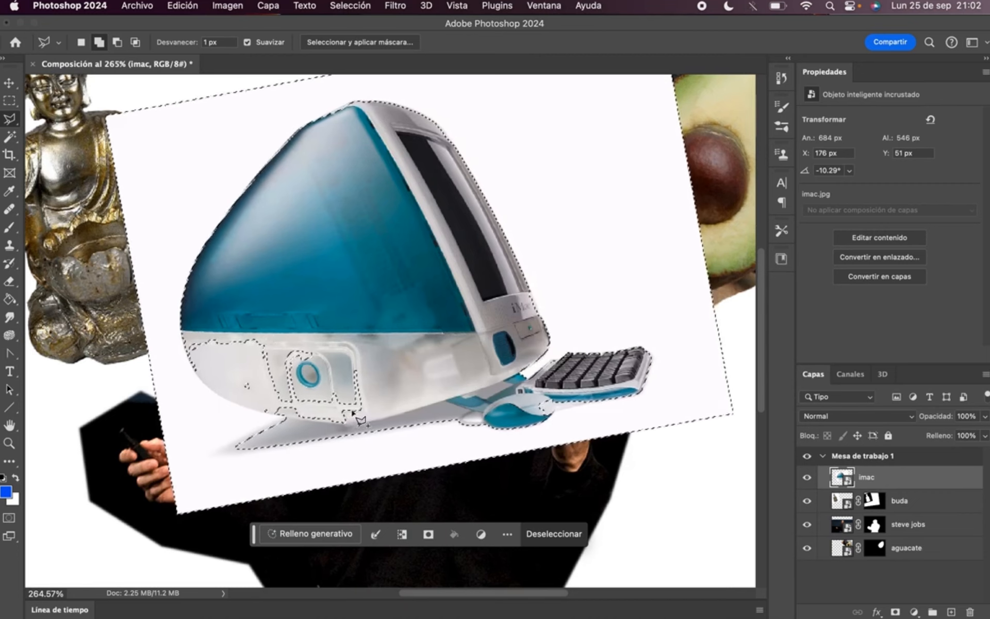
click(118, 43)
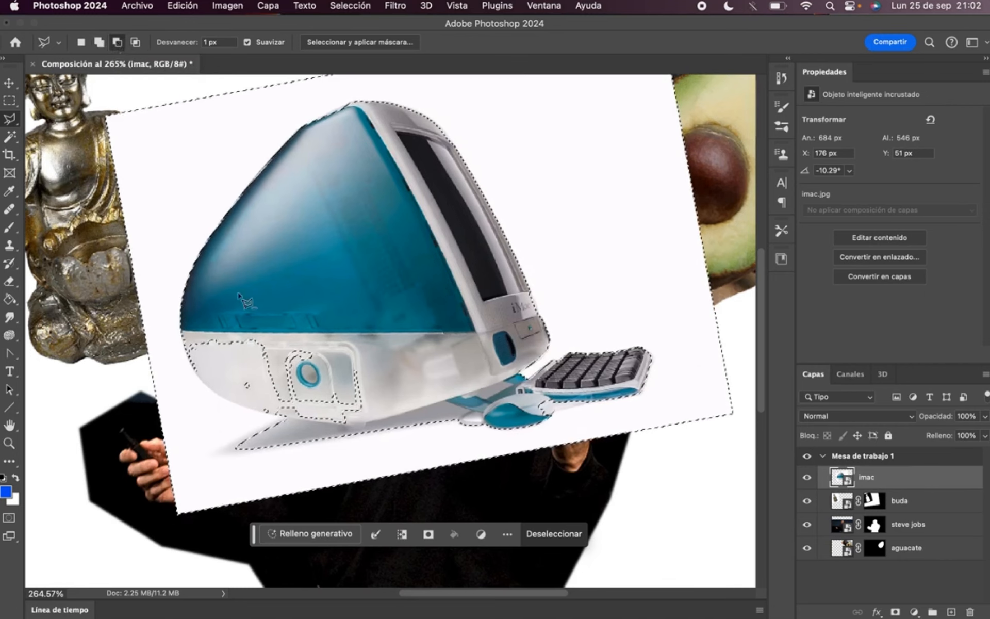
click(194, 332)
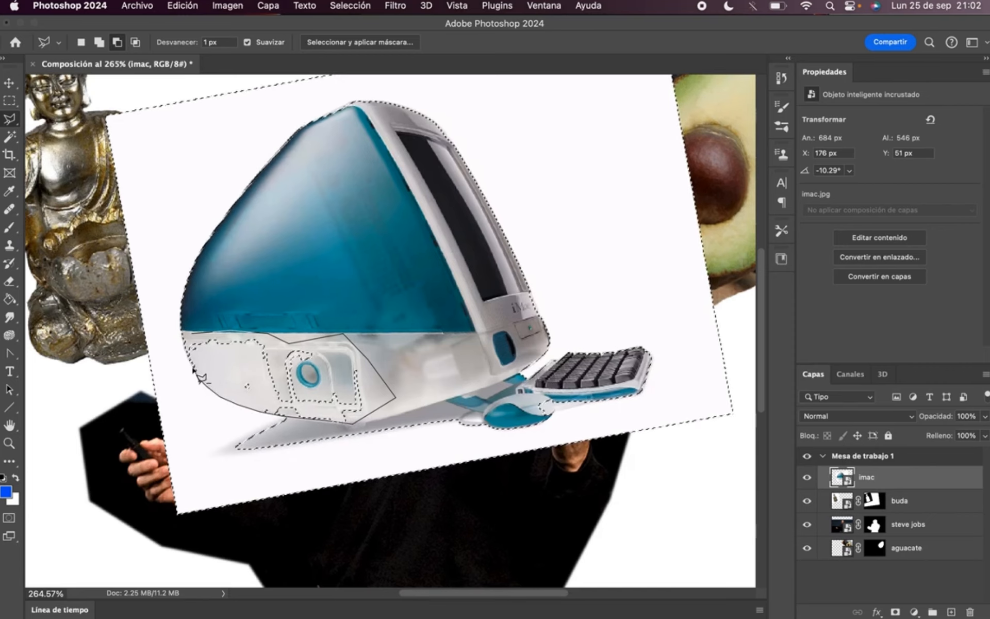
click(193, 335)
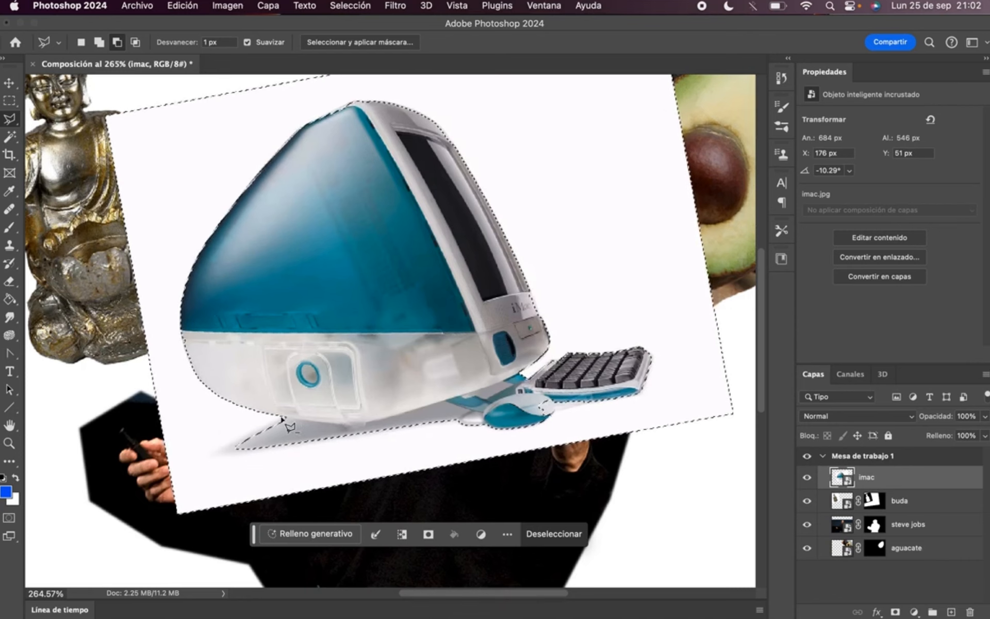
Step: Subtract the front part of the shadow beneath the iMac from the selection with the Polygonal Lasso
click(343, 432)
click(345, 437)
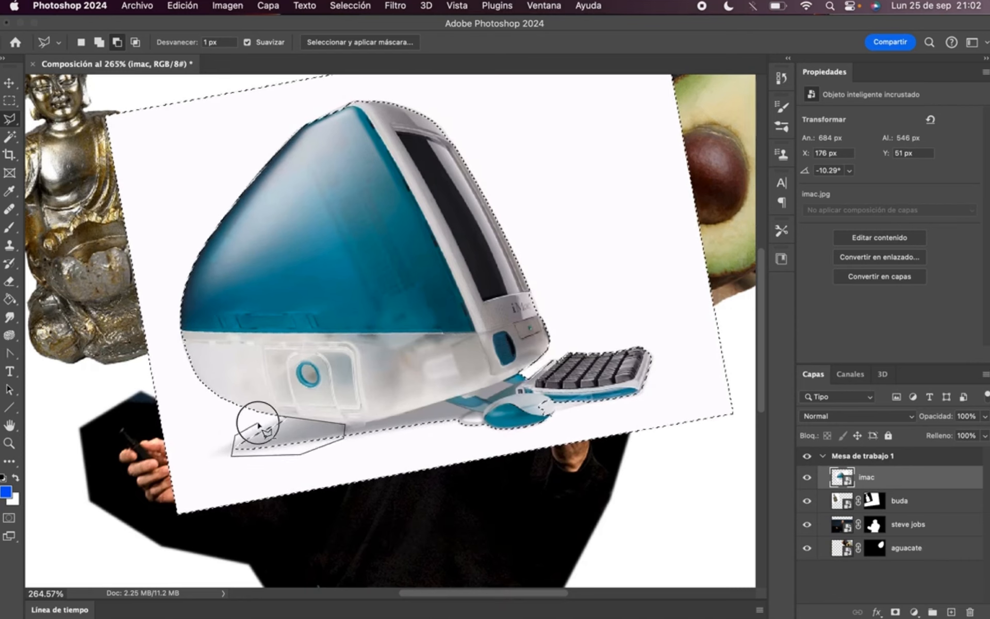
click(279, 418)
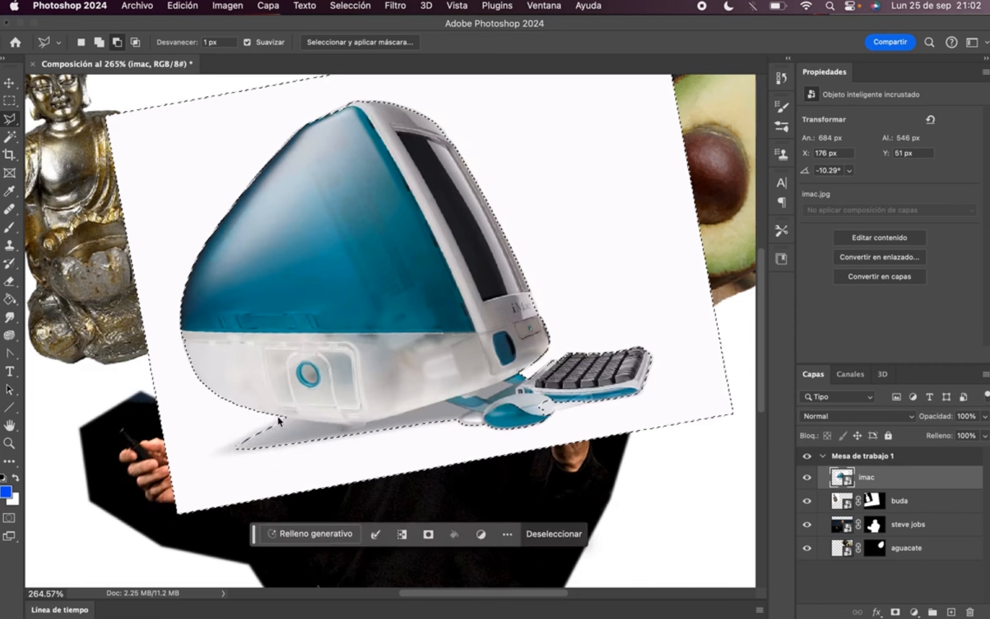
Step: Add the whole shadow beneath the iMac to the background selection with the Polygonal Lasso, following the casing's lower edge
click(101, 45)
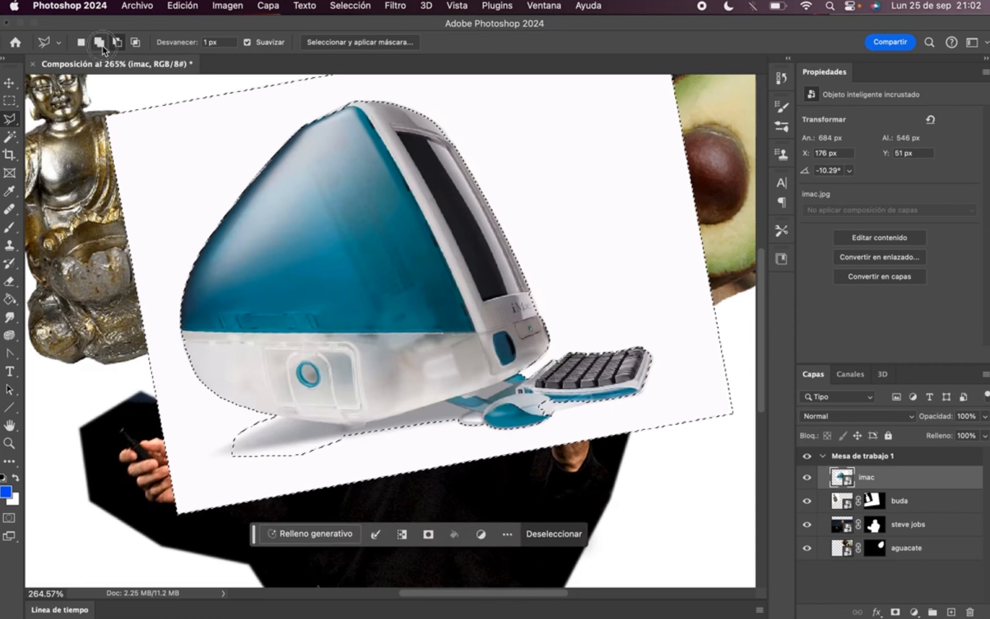
click(263, 415)
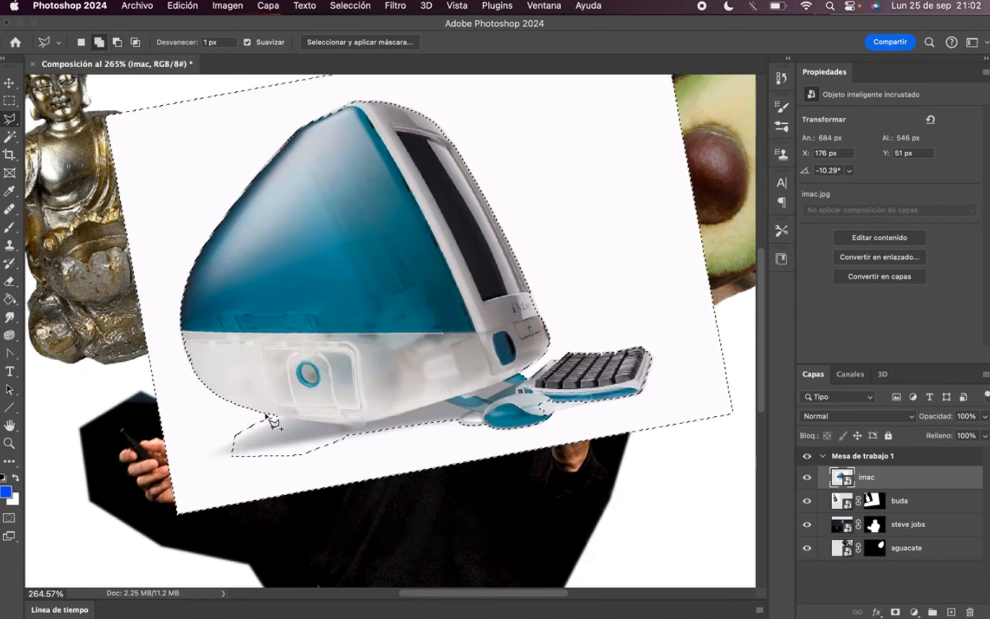
click(340, 426)
click(349, 428)
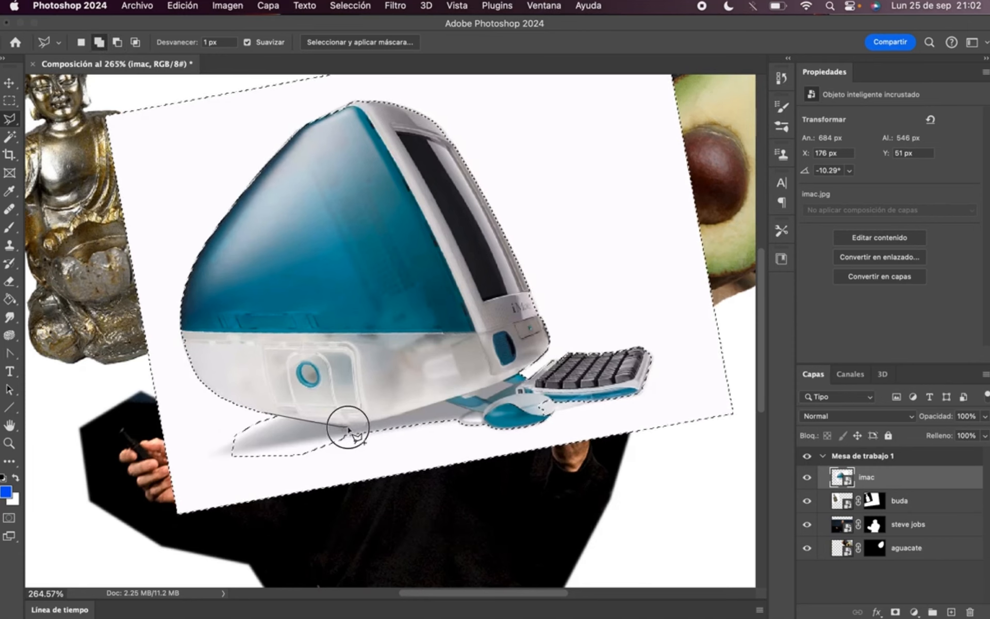
click(360, 429)
click(368, 427)
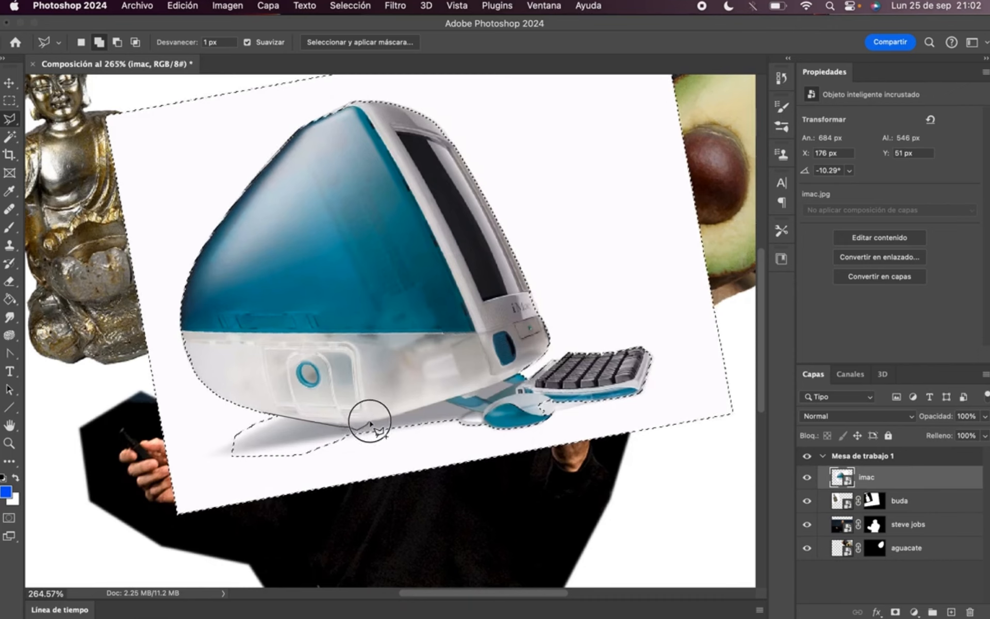
click(457, 423)
click(365, 456)
click(271, 469)
click(220, 462)
click(218, 438)
click(244, 413)
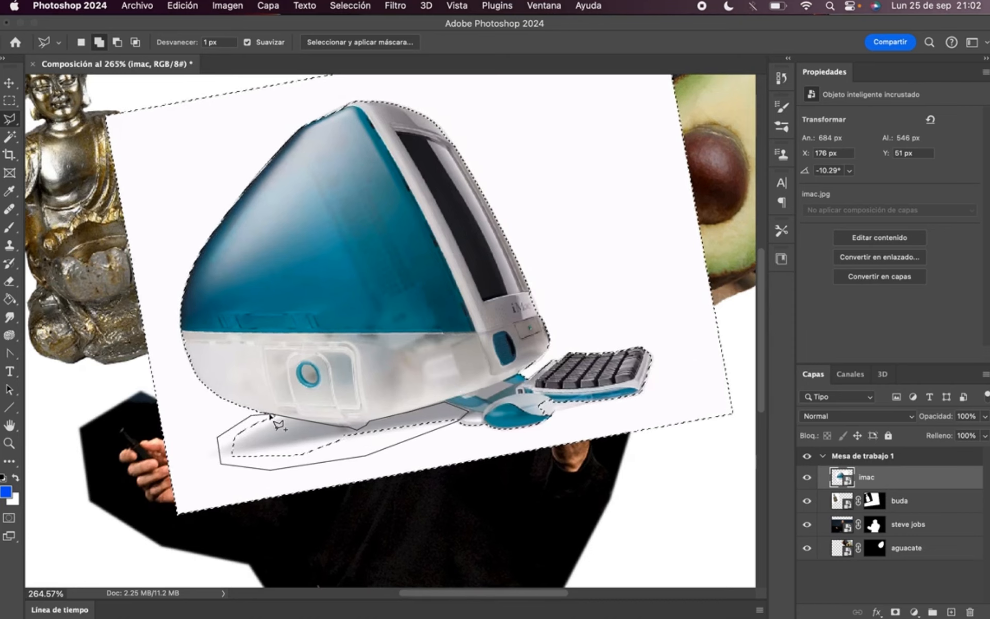
click(268, 415)
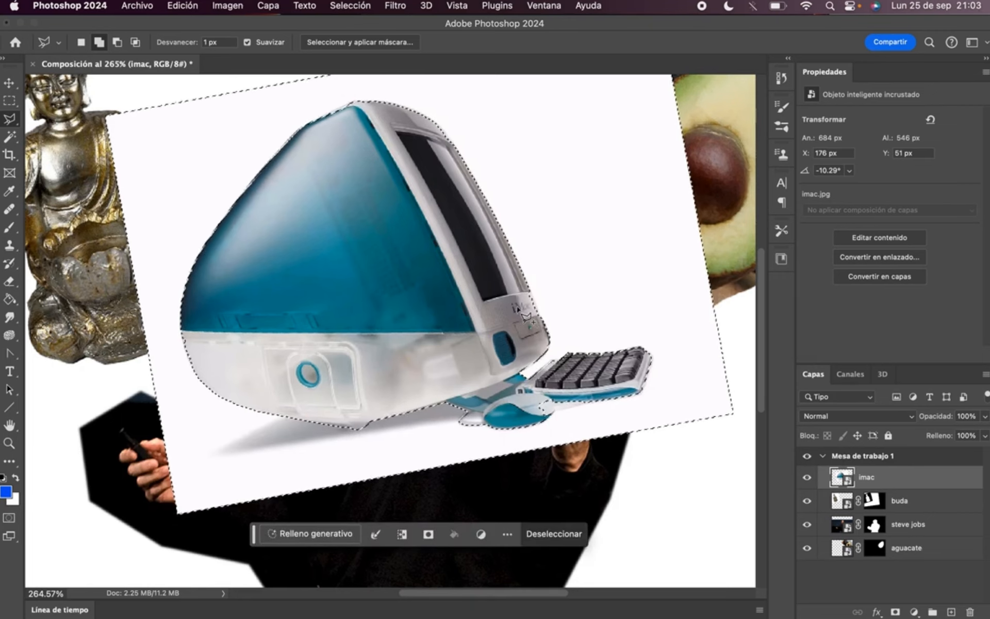
Step: Invert the background selection so that the iMac, its keyboard and mouse are selected
scroll(523, 312, down, 1)
scroll(523, 312, down, 3)
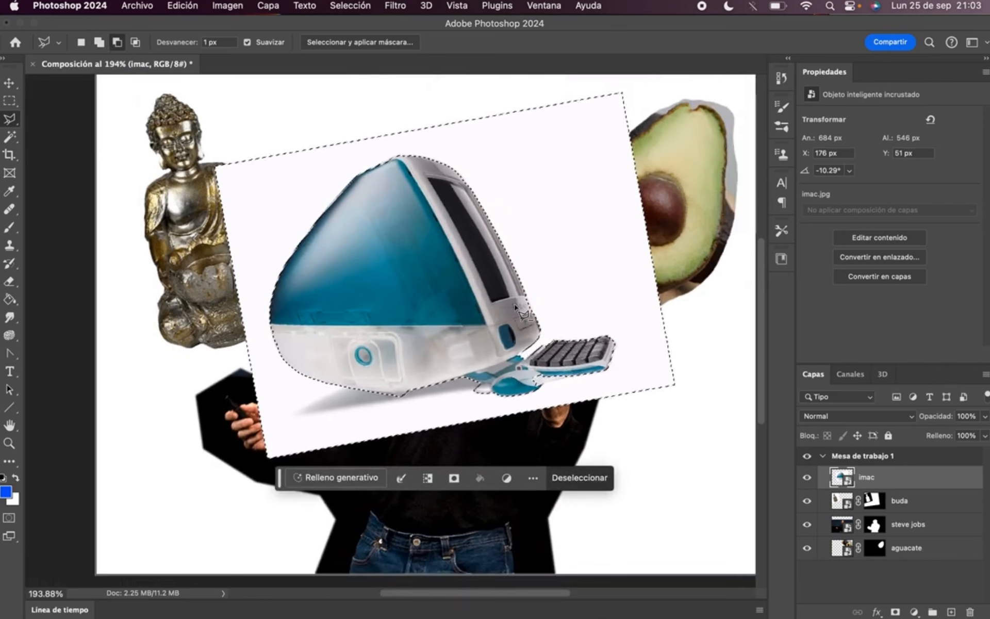
key(shift)
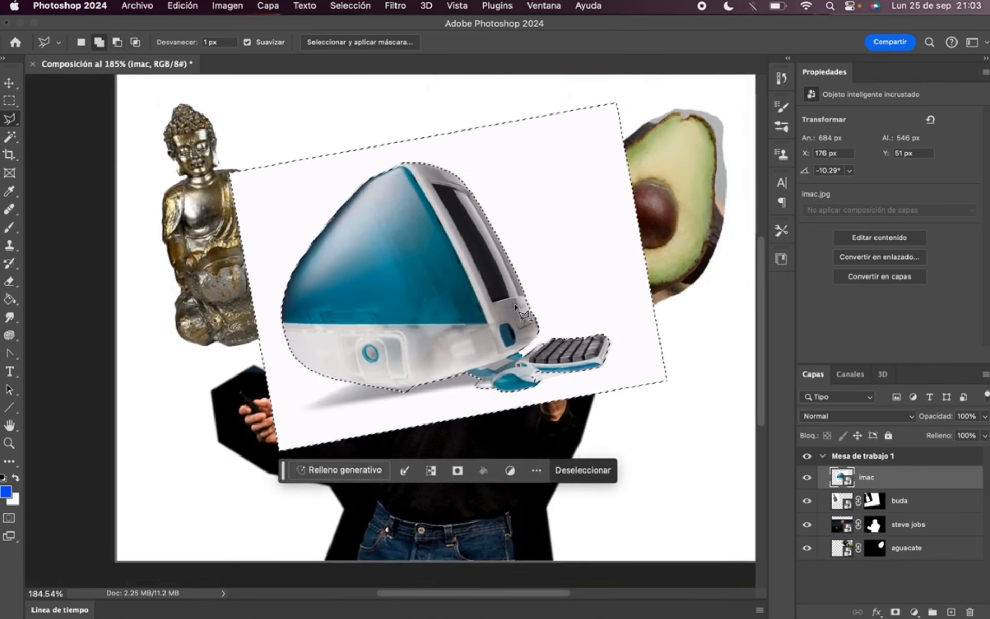
click(367, 9)
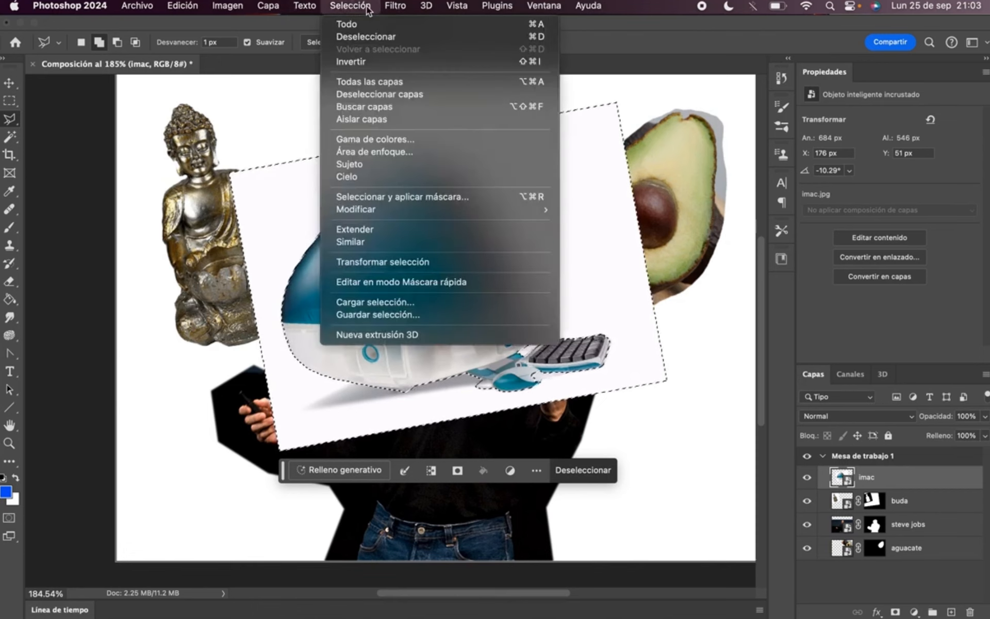
click(381, 62)
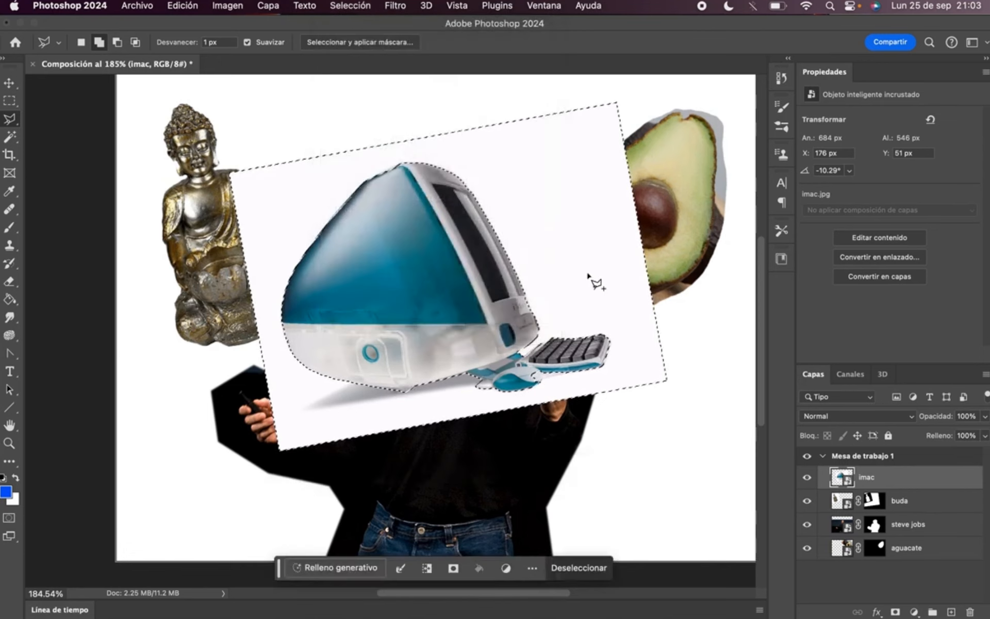
Step: Apply the selection as a layer mask on the imac layer and move the cut-out iMac over Steve Jobs's head and shoulders
click(896, 612)
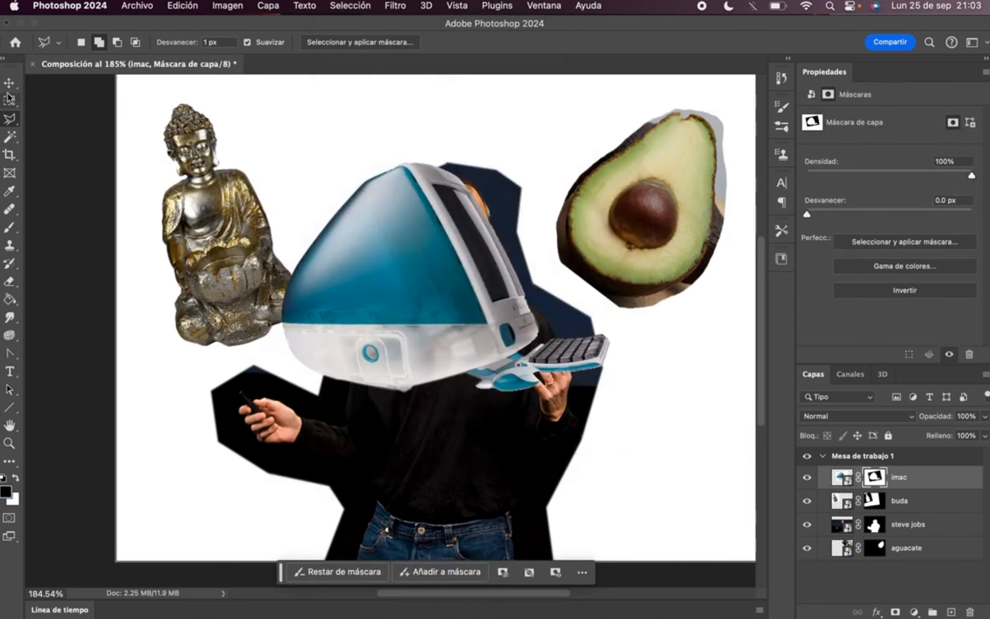
key(v)
mouse_move(423, 225)
mouse_down()
mouse_move(400, 193)
mouse_move(392, 142)
mouse_up()
scroll(403, 196, down, 3)
drag(401, 196, 455, 249)
Step: Scale the iMac to 52.26%, rotate it 34.85° and place it below the avocado beside Steve Jobs's raised hand
key(super+t)
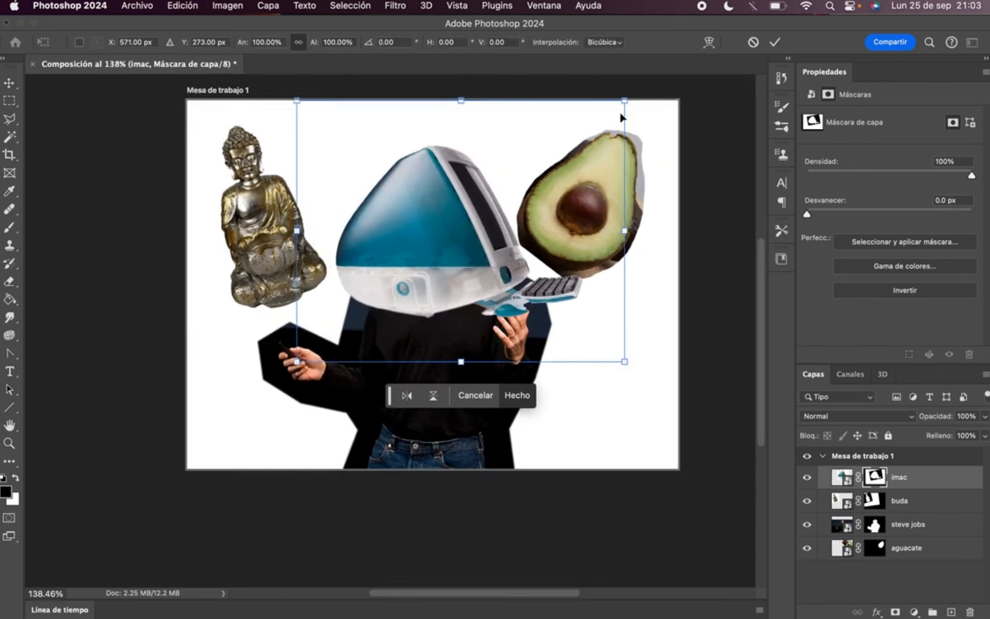
drag(626, 102, 593, 289)
drag(437, 303, 569, 394)
drag(714, 341, 613, 350)
drag(474, 355, 592, 354)
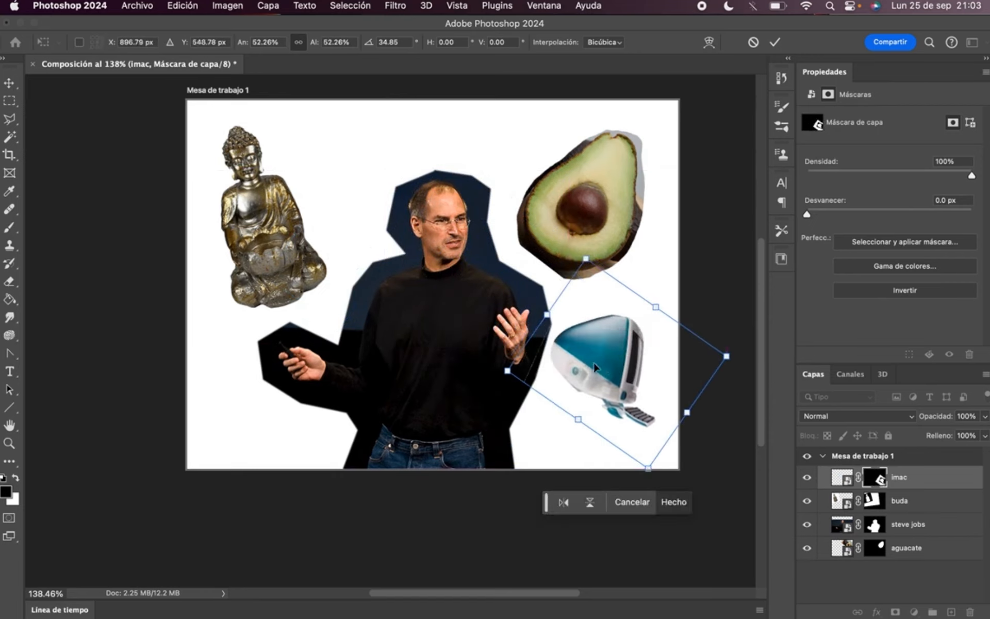
key(Return)
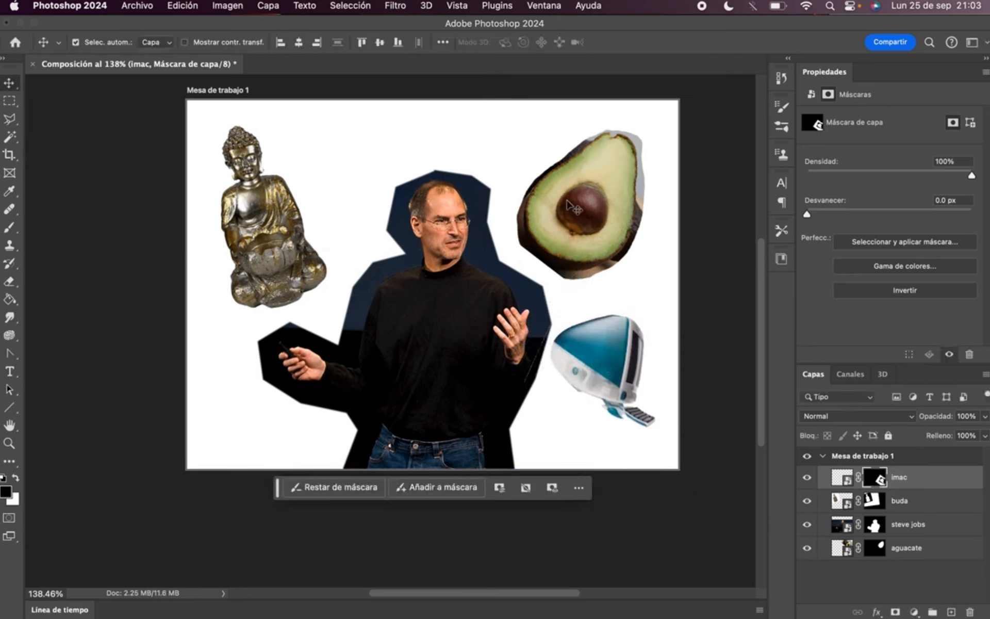
Step: Scale the avocado to 73.39%, rotate it 6.02° and reposition it above the iMac, clear of the artboard's edges
click(567, 202)
key(super+t)
drag(413, 328, 495, 248)
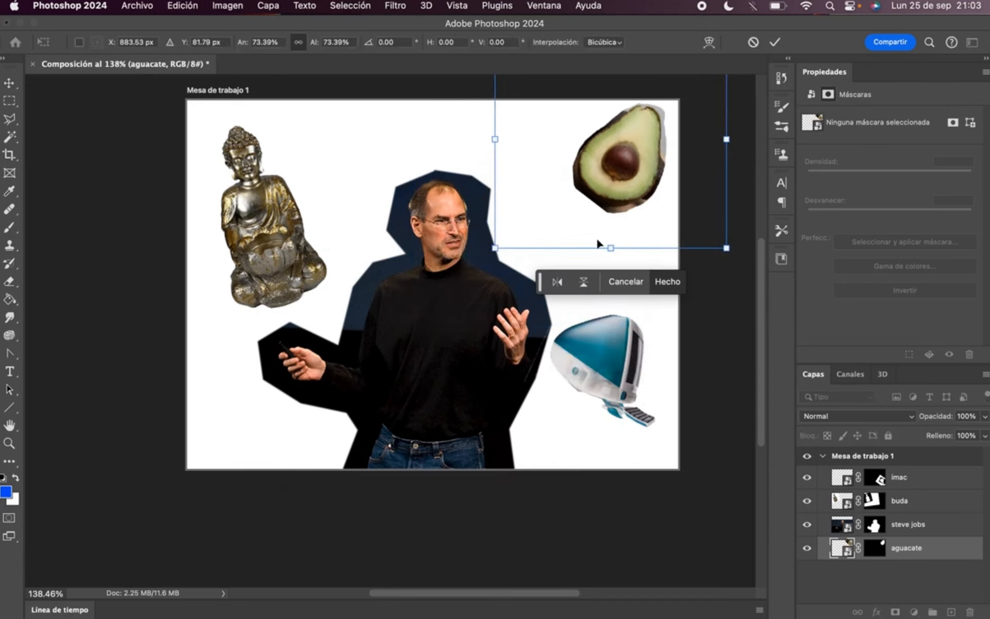
drag(752, 243, 736, 256)
click(632, 196)
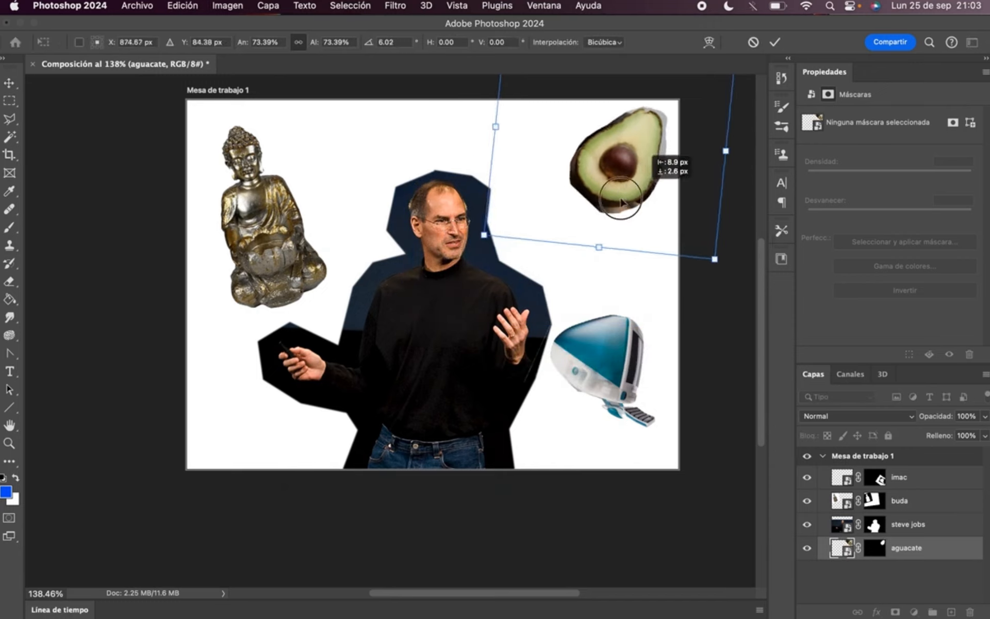
drag(632, 196, 594, 220)
key(Return)
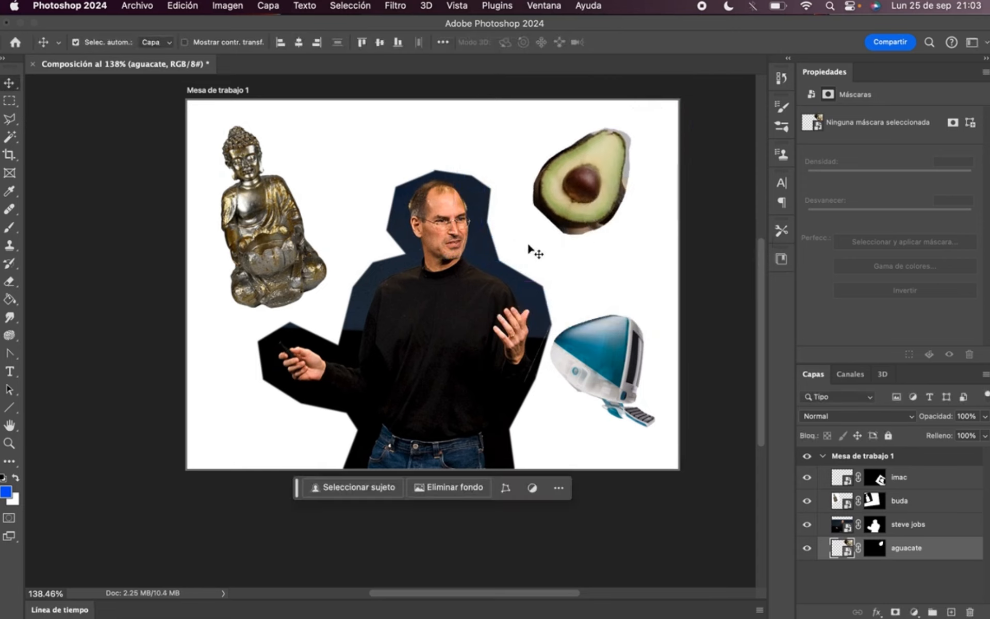
scroll(572, 289, up, 1)
key(super+Tab)
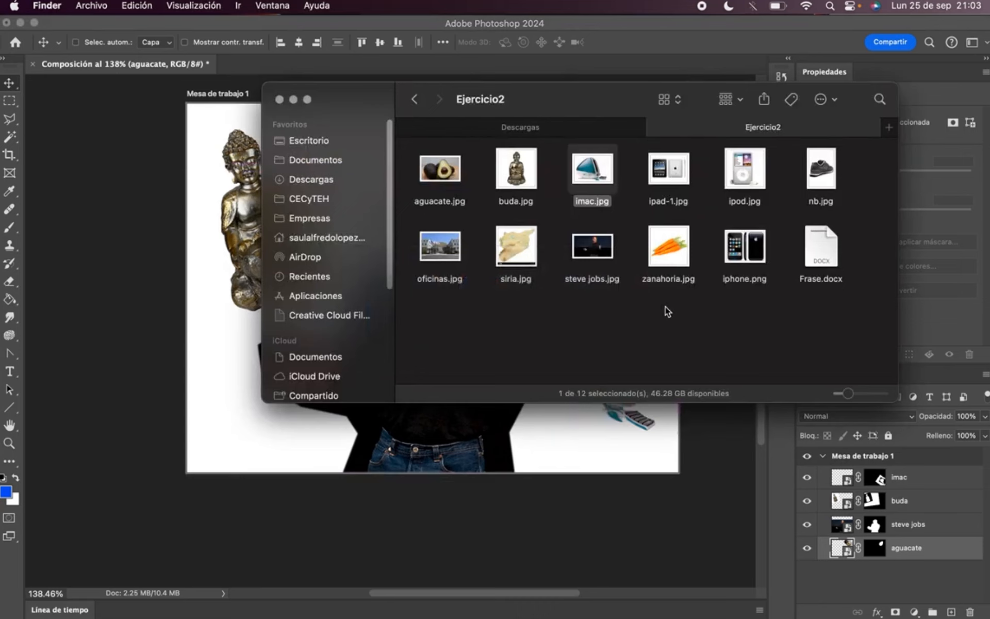
key(super+Tab)
scroll(561, 267, up, 3)
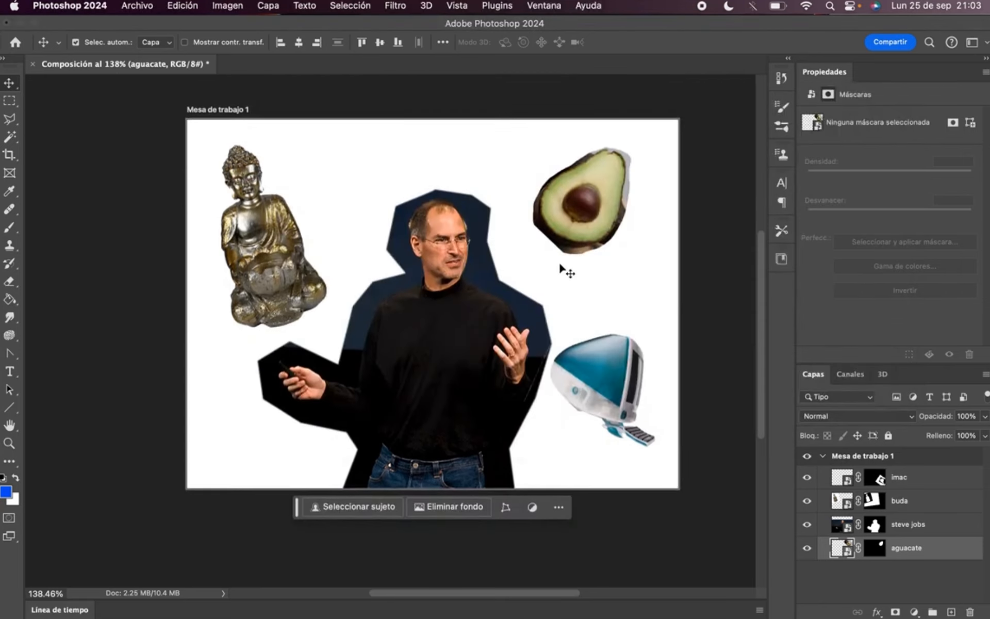
Step: Create a new empty layer at the top of the layer stack and activate the Gradient tool
click(953, 613)
drag(895, 558, 895, 502)
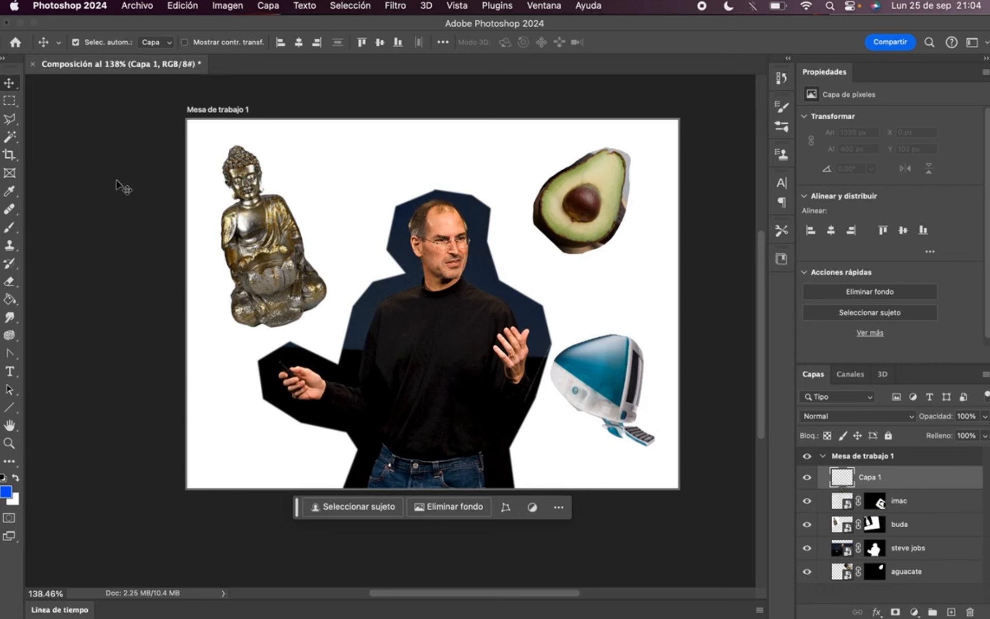
click(10, 300)
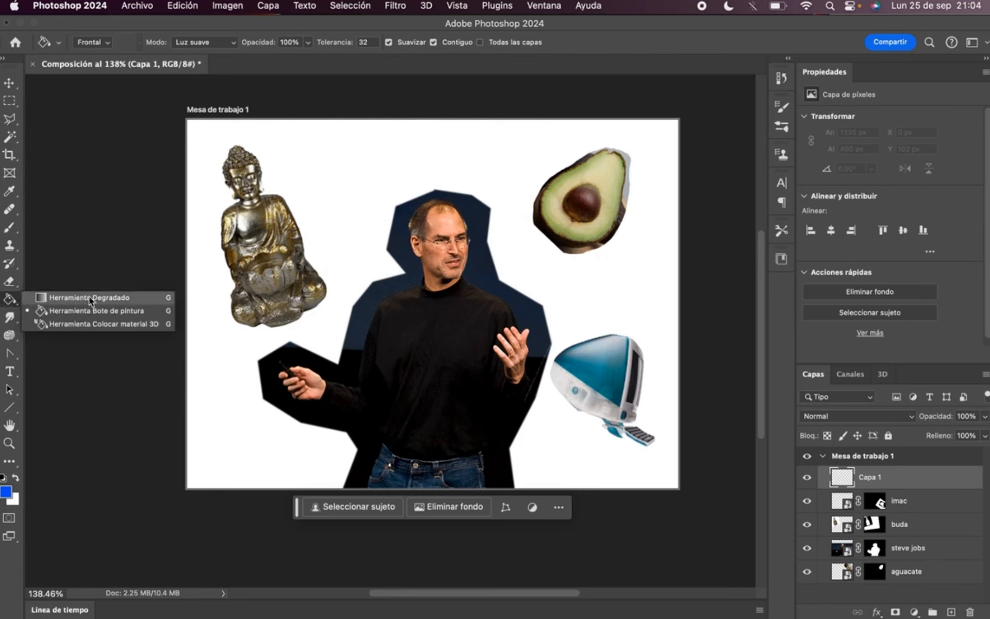
click(167, 299)
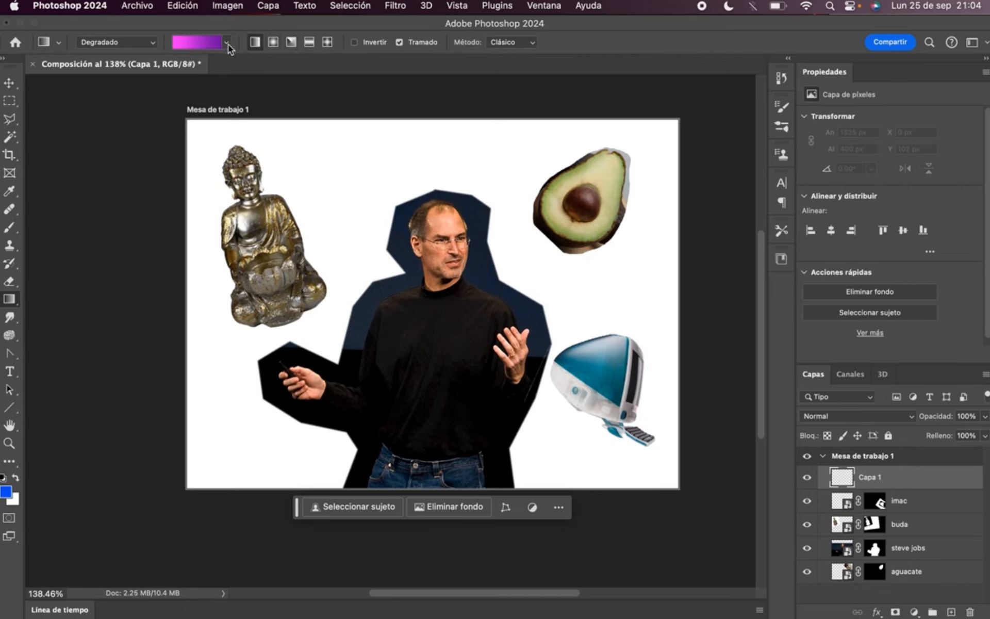
Step: Choose the Azul_05 preset from the Azules group as the gradient
click(200, 46)
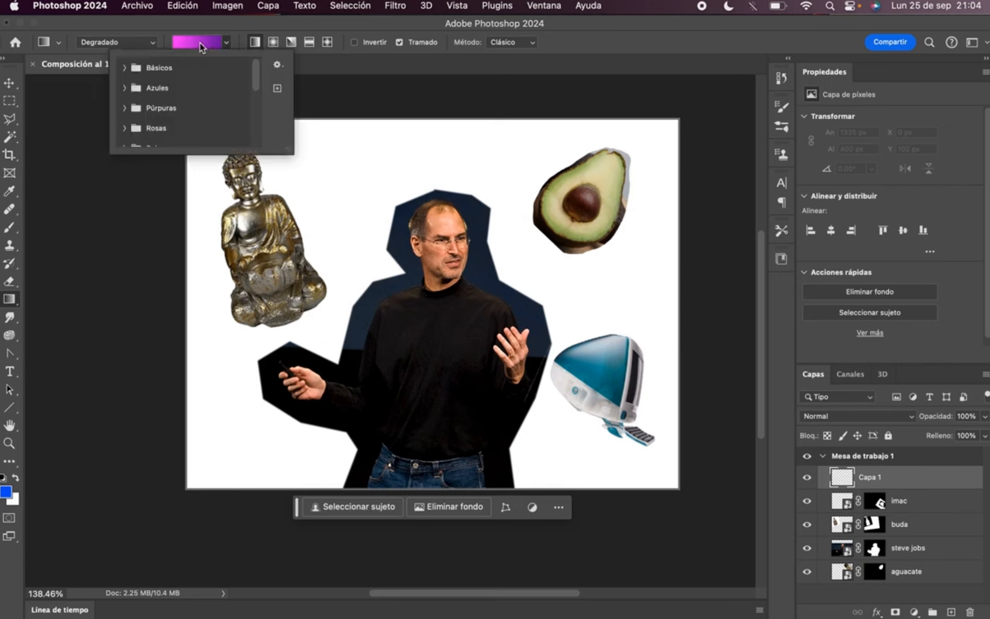
scroll(146, 107, down, 5)
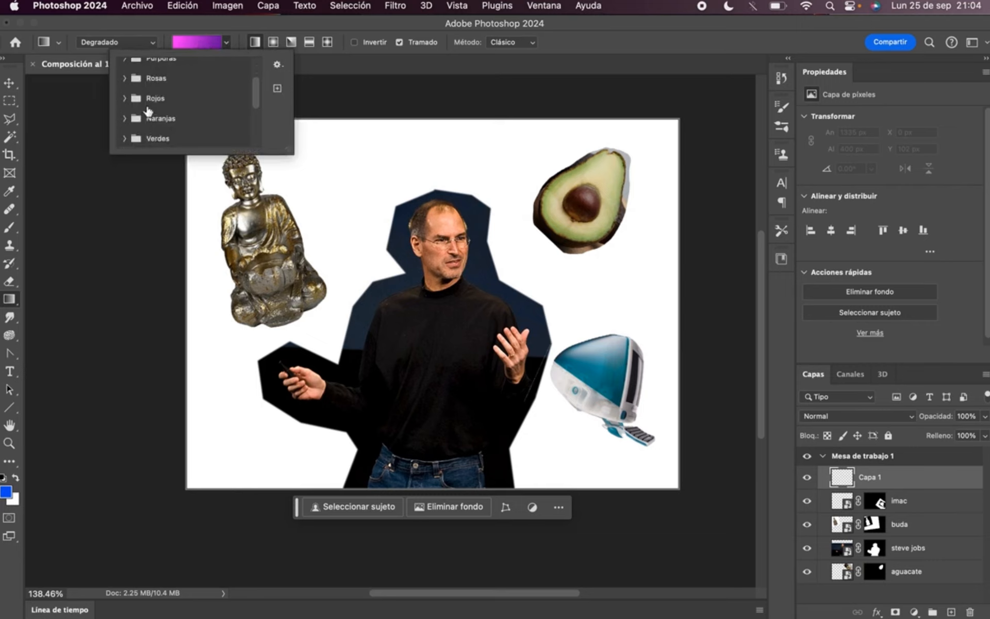
scroll(148, 109, up, 5)
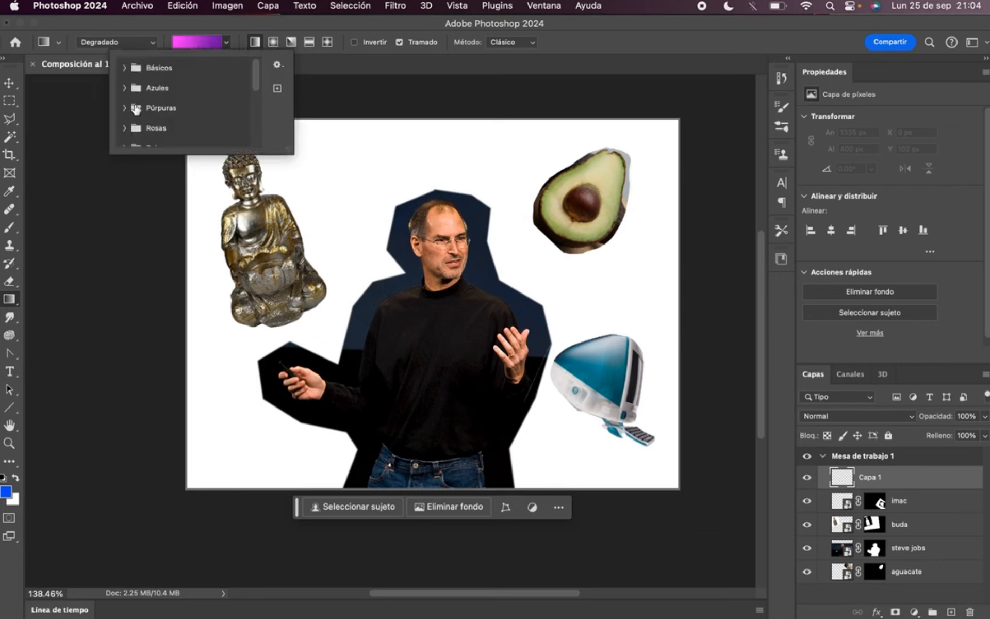
click(125, 68)
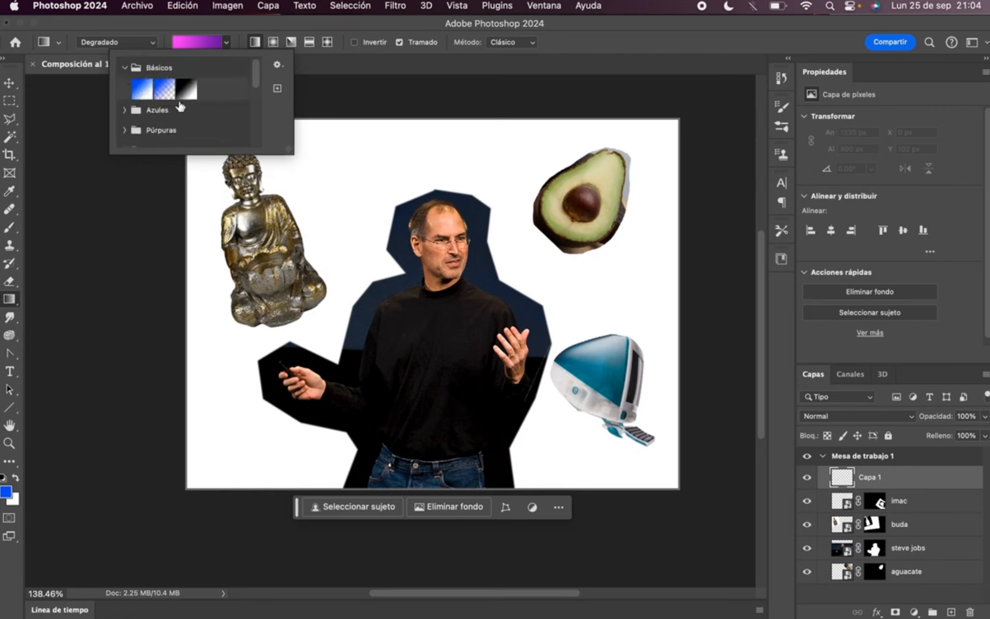
click(126, 111)
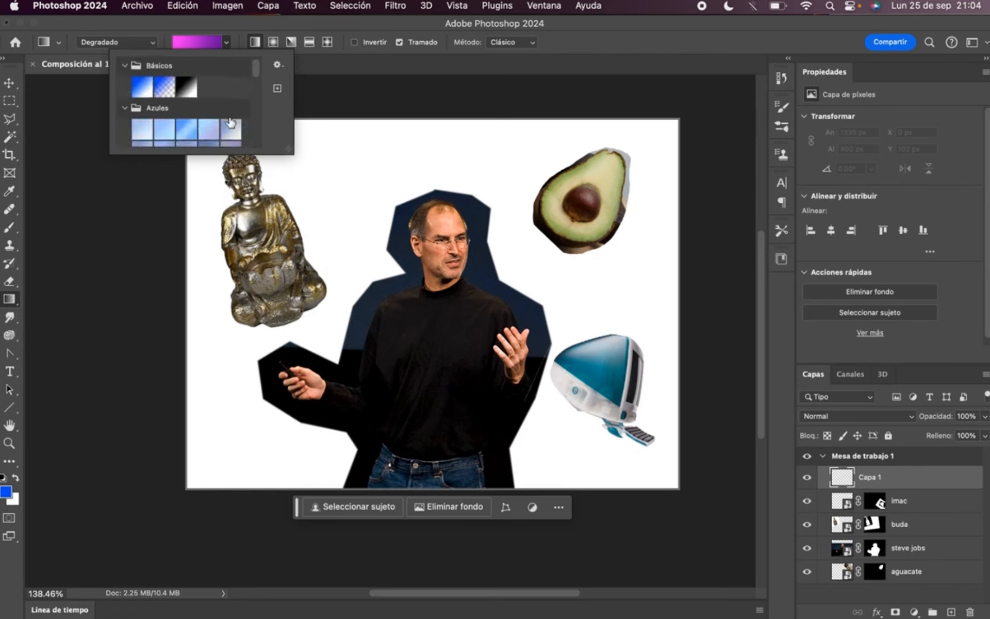
scroll(230, 122, down, 1)
scroll(171, 107, up, 1)
scroll(178, 116, down, 5)
scroll(180, 122, down, 3)
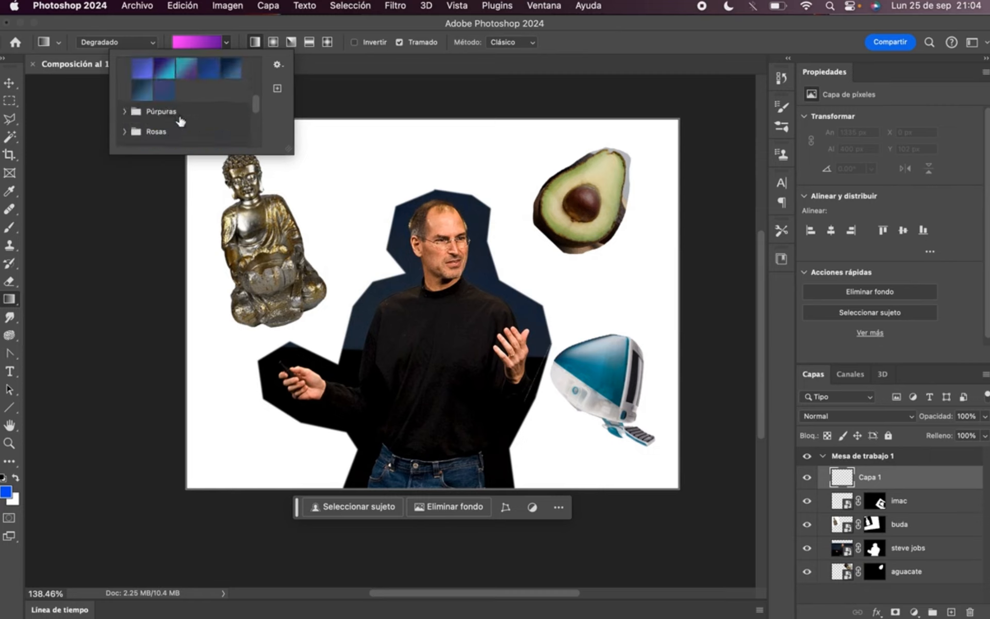
scroll(180, 120, down, 2)
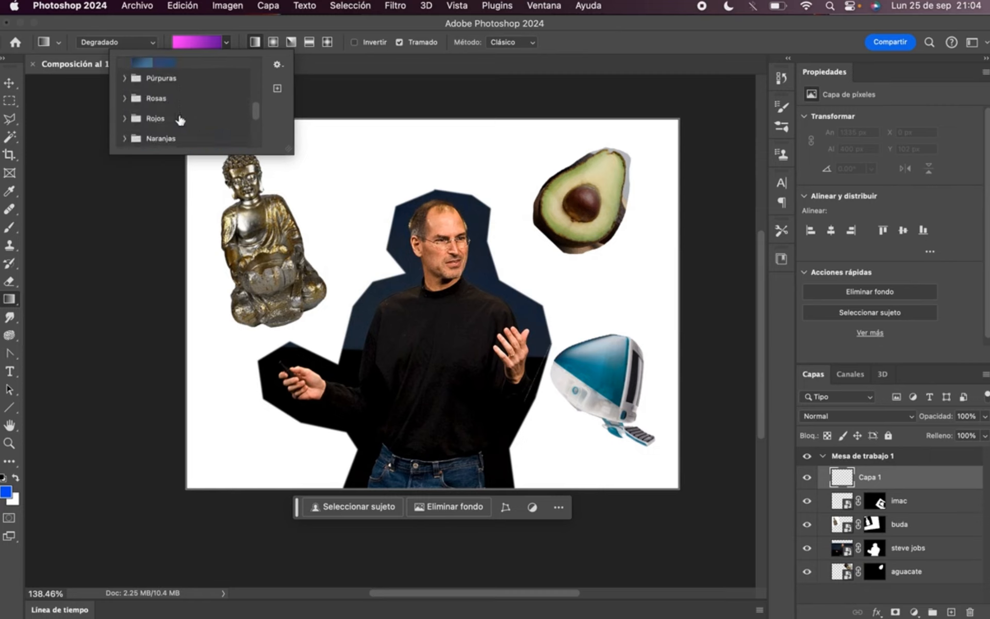
scroll(180, 120, up, 10)
scroll(178, 120, down, 1)
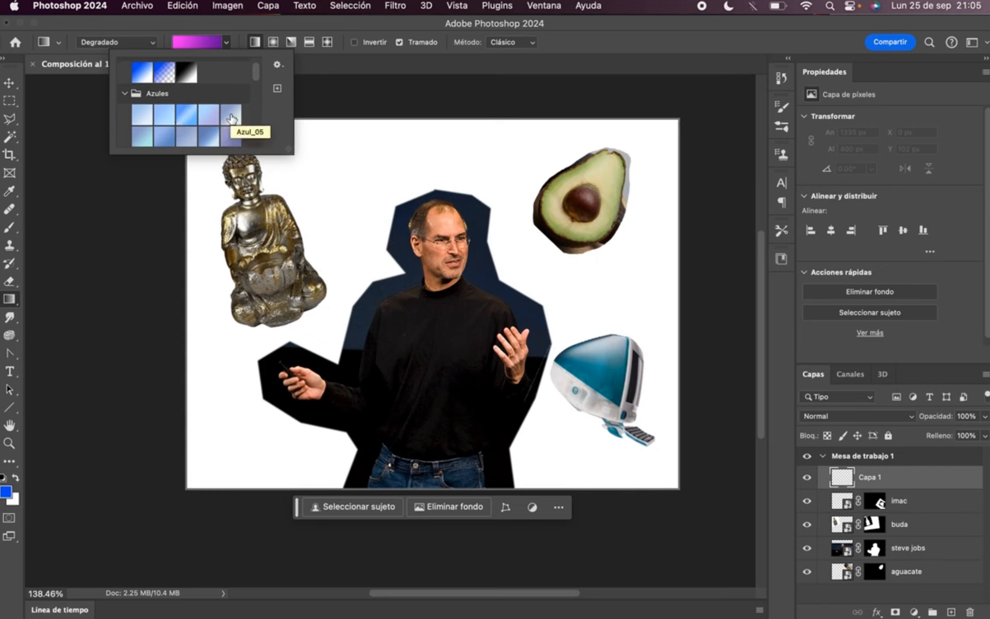
click(231, 118)
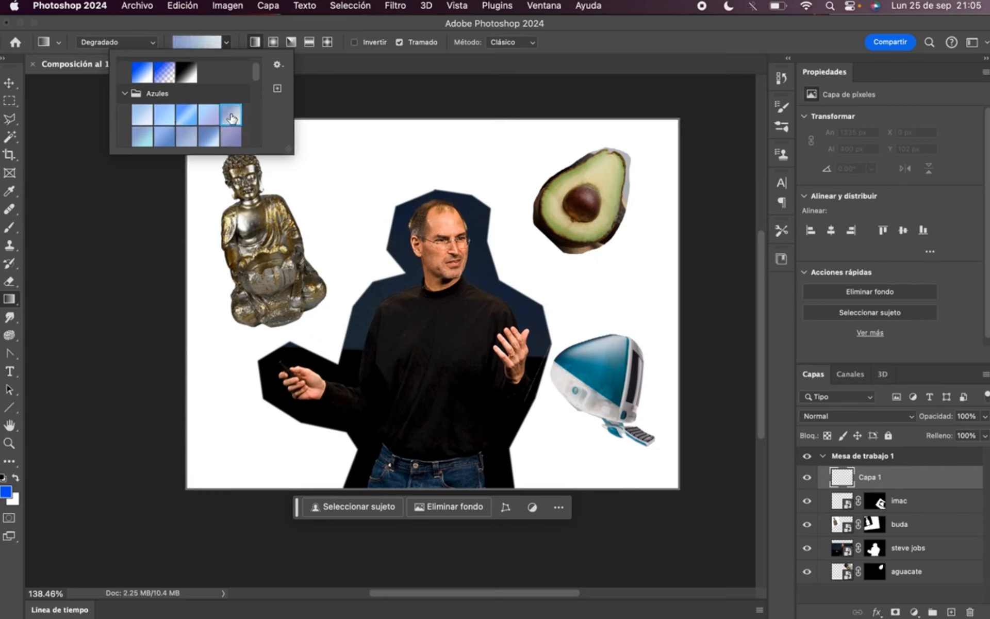
click(237, 30)
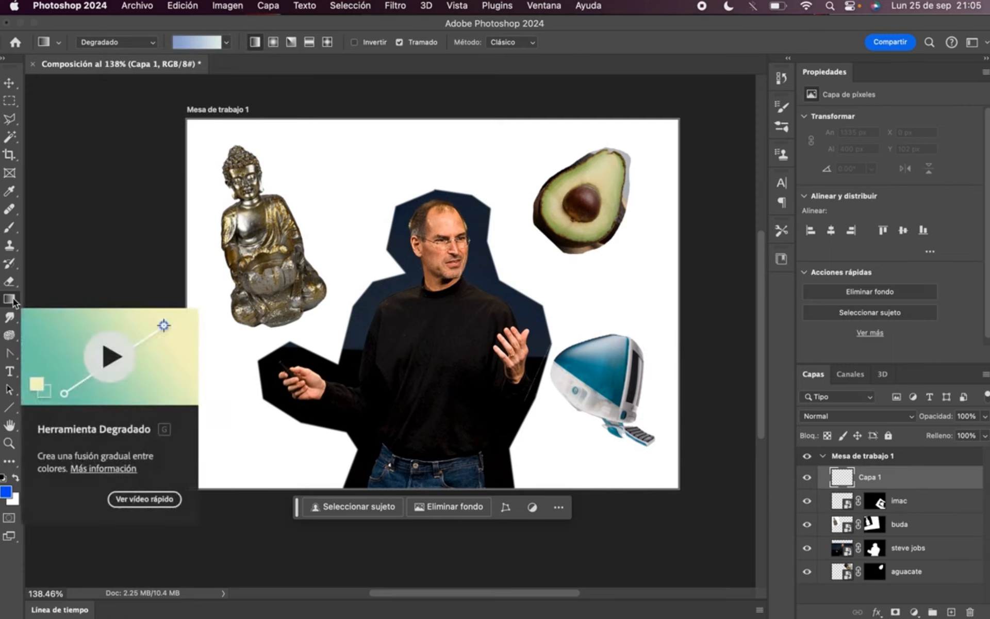
Step: Draw a linear gradient diagonally from the artboard's upper-left to its lower-right corner, at about -36°, and place its layer beneath all the others
drag(197, 129, 651, 465)
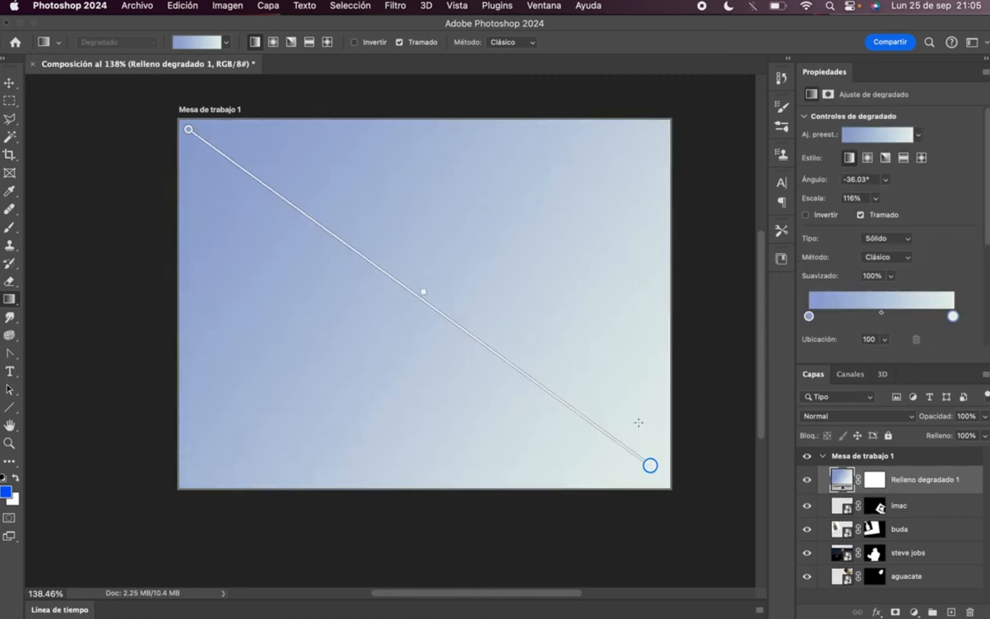
click(17, 89)
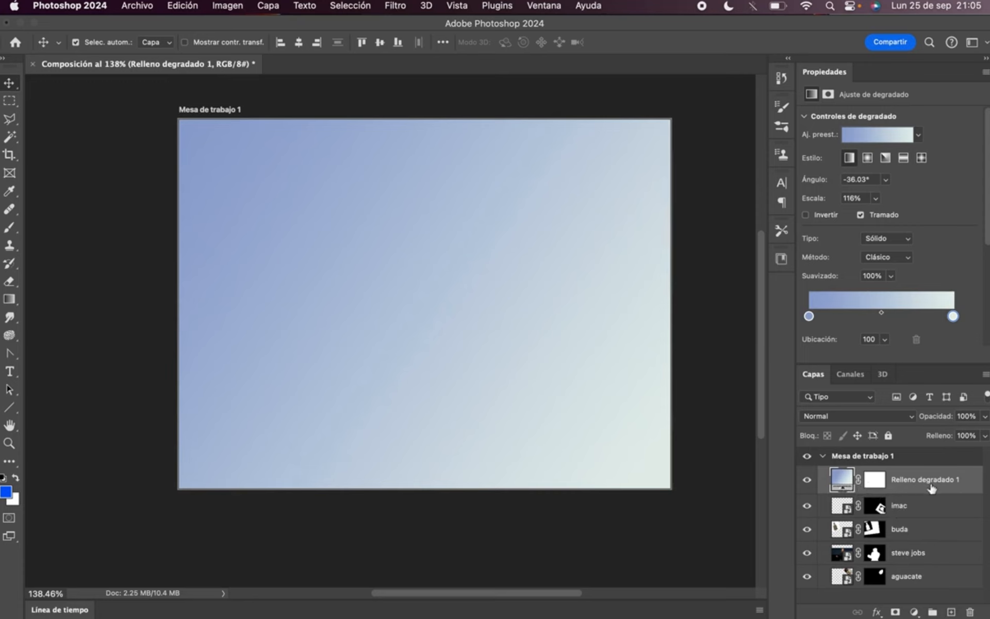
drag(852, 481, 852, 586)
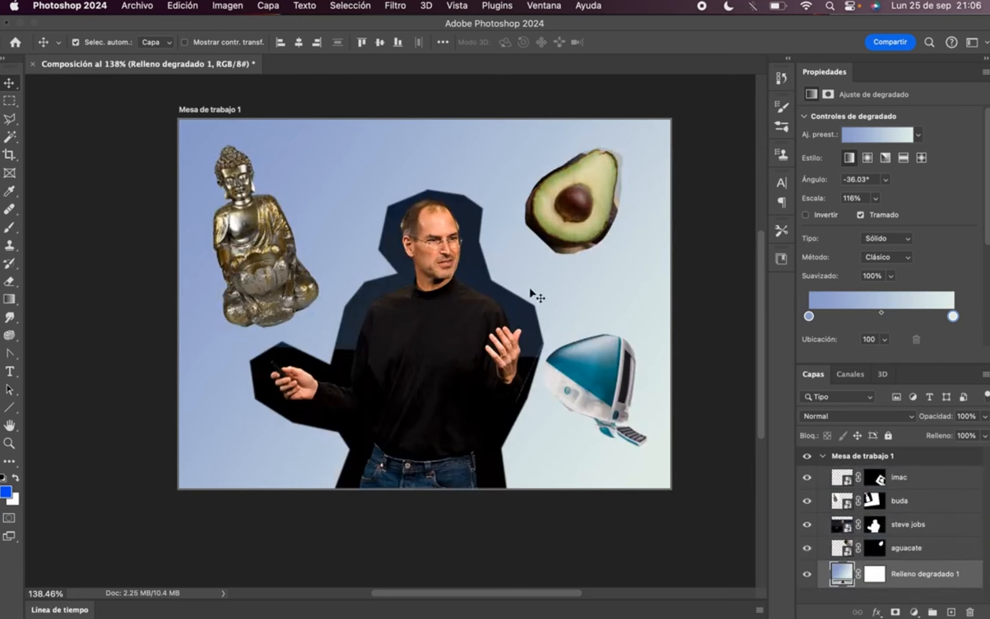
Step: Place siria.jpg from the Ejercicio2 folder in Finder into the composition, rotate it -16.41° and move it between the Buddha and Steve Jobs's head
key(super+Tab)
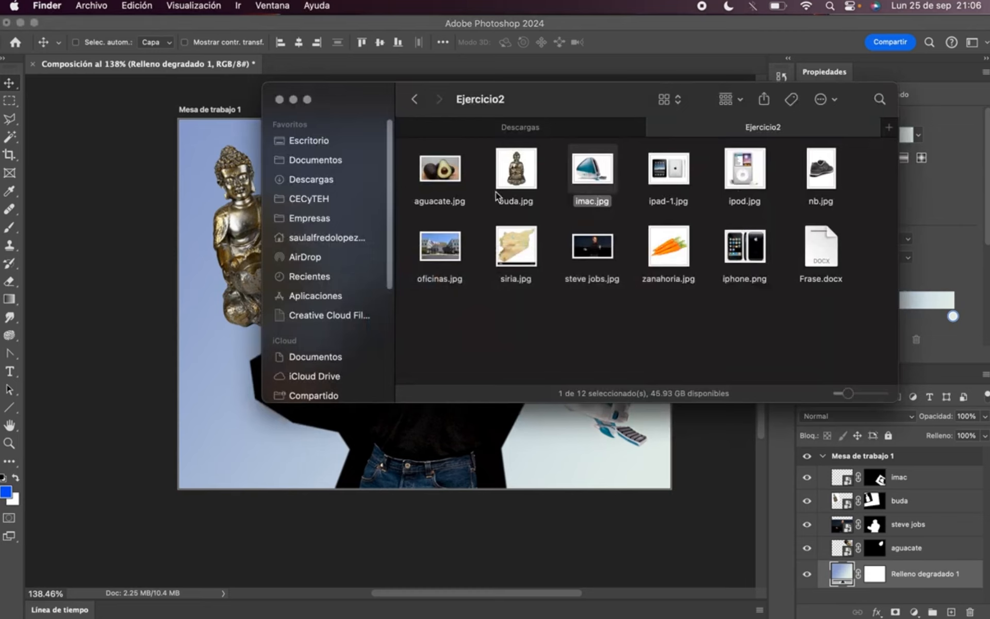
drag(517, 246, 219, 307)
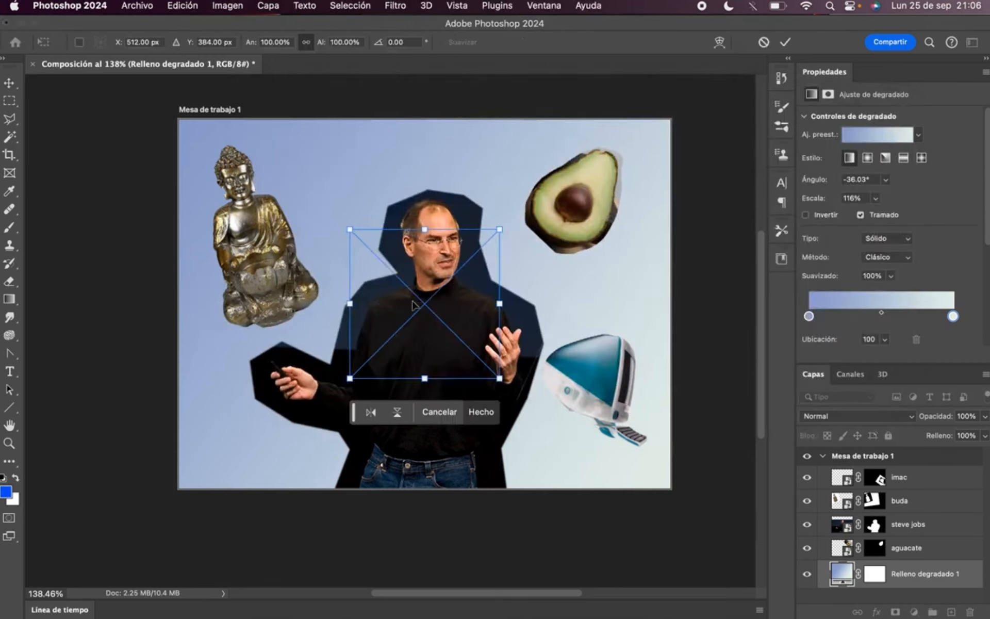
drag(515, 236, 495, 197)
drag(384, 271, 319, 179)
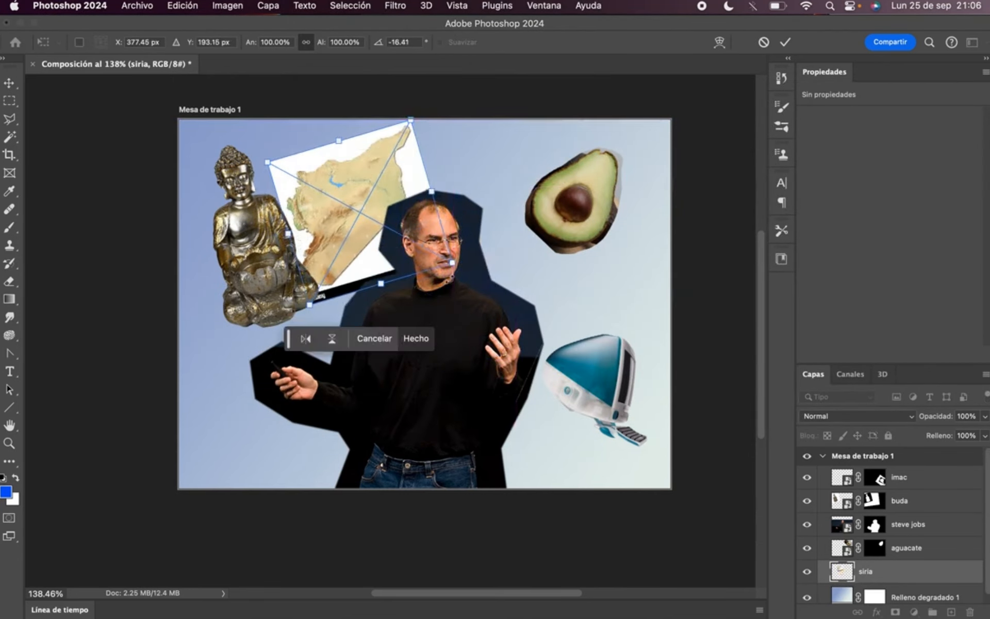
Step: Enlarge the placed Syria map to 194.08% and centre it behind Steve Jobs
drag(452, 264, 465, 268)
mouse_move(349, 243)
mouse_down()
mouse_move(342, 235)
mouse_move(355, 247)
mouse_up()
drag(465, 268, 661, 375)
drag(506, 216, 466, 250)
drag(537, 103, 526, 128)
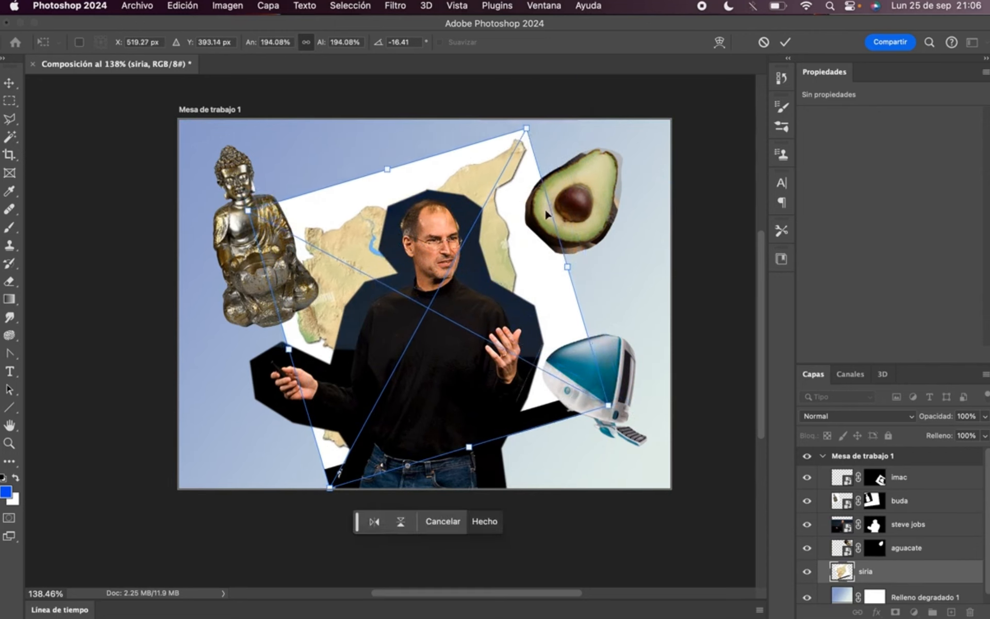
key(Return)
Step: Move the siria layer to the top of the layer stack and view the map's western edge up close
drag(843, 580, 837, 476)
scroll(330, 294, up, 10)
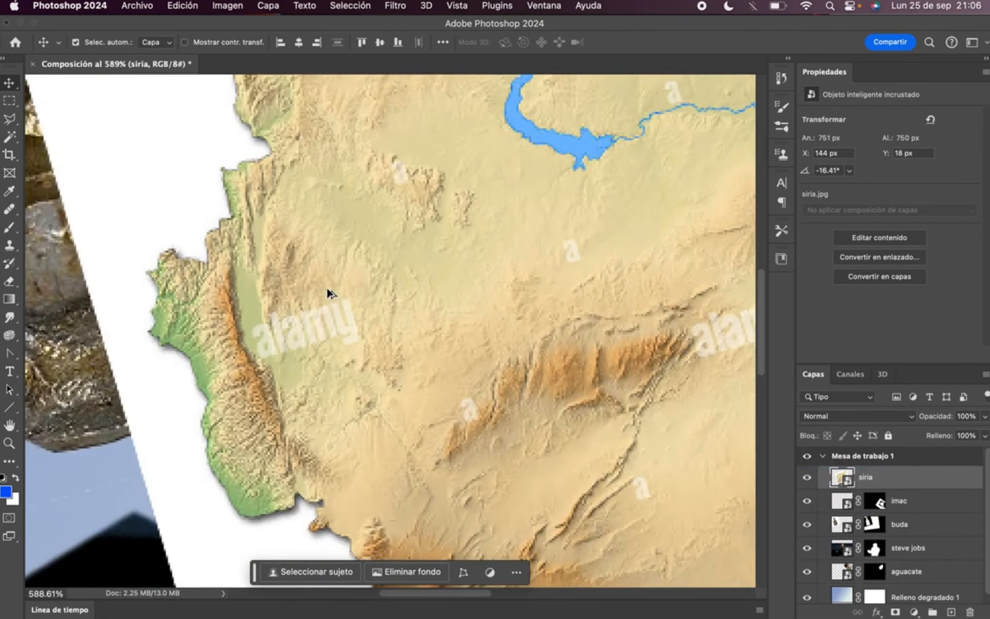
scroll(330, 294, down, 1)
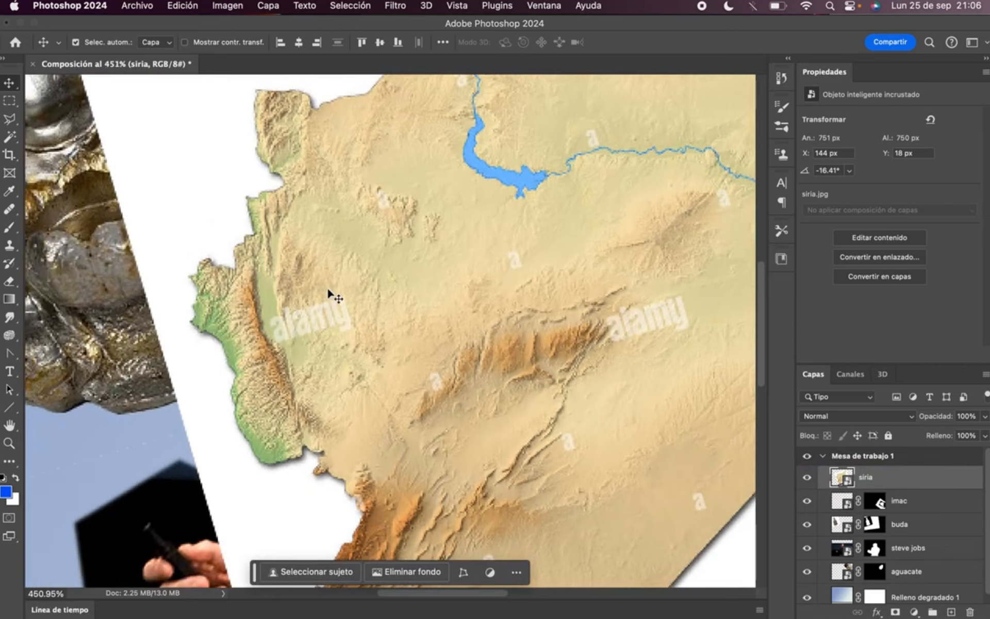
drag(602, 285, 512, 332)
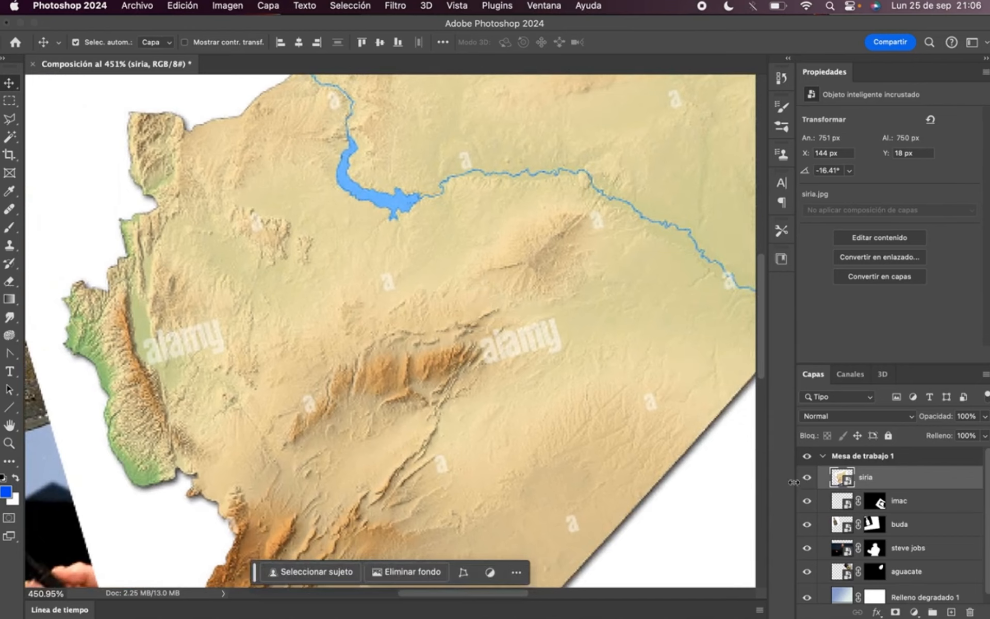
right_click(841, 479)
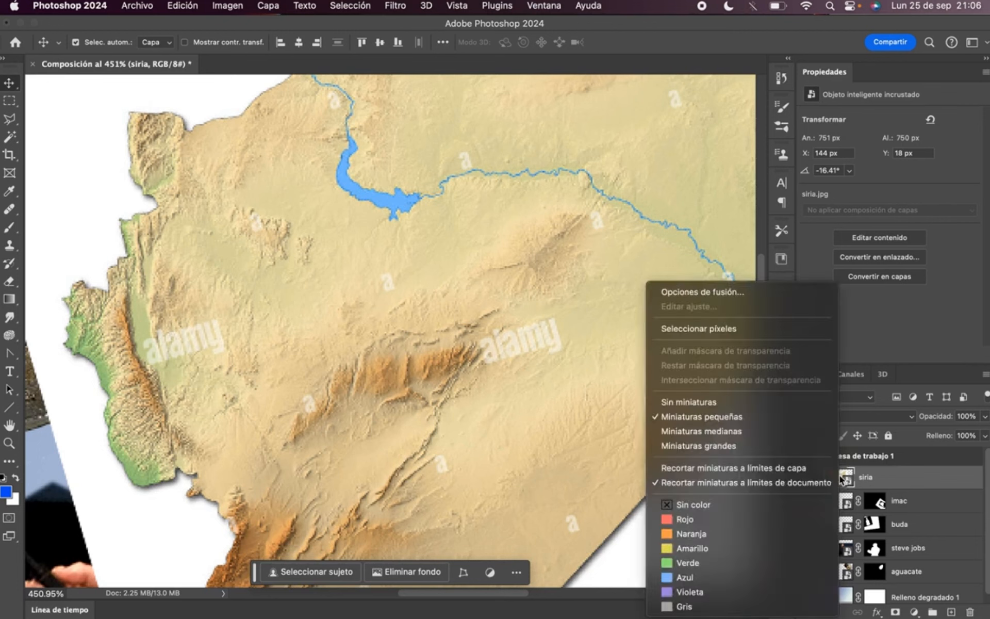
right_click(878, 482)
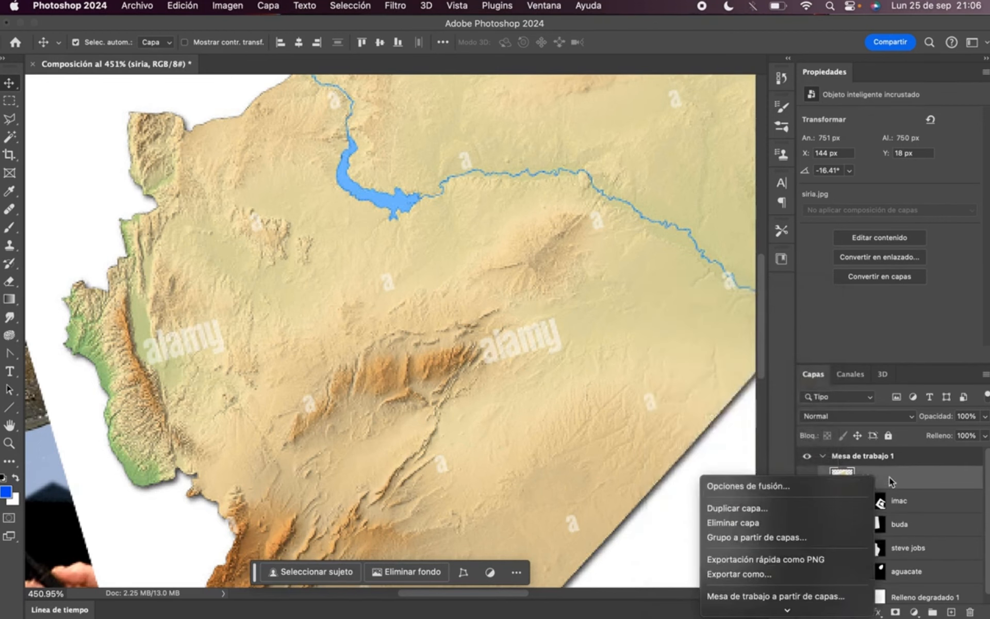
click(921, 479)
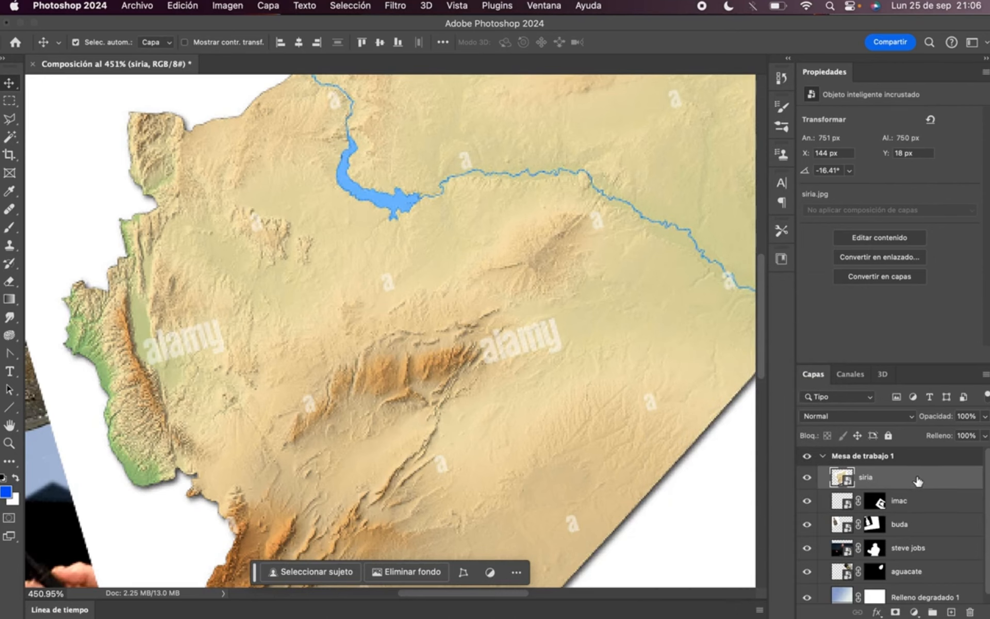
Step: Rasterize the siria smart object layer
right_click(870, 479)
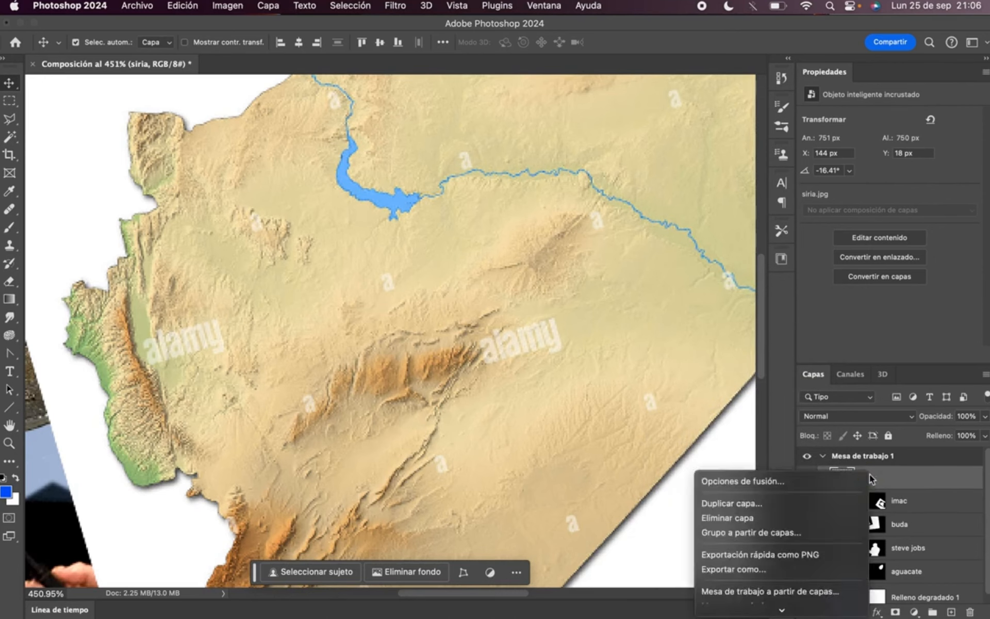
scroll(820, 499, down, 3)
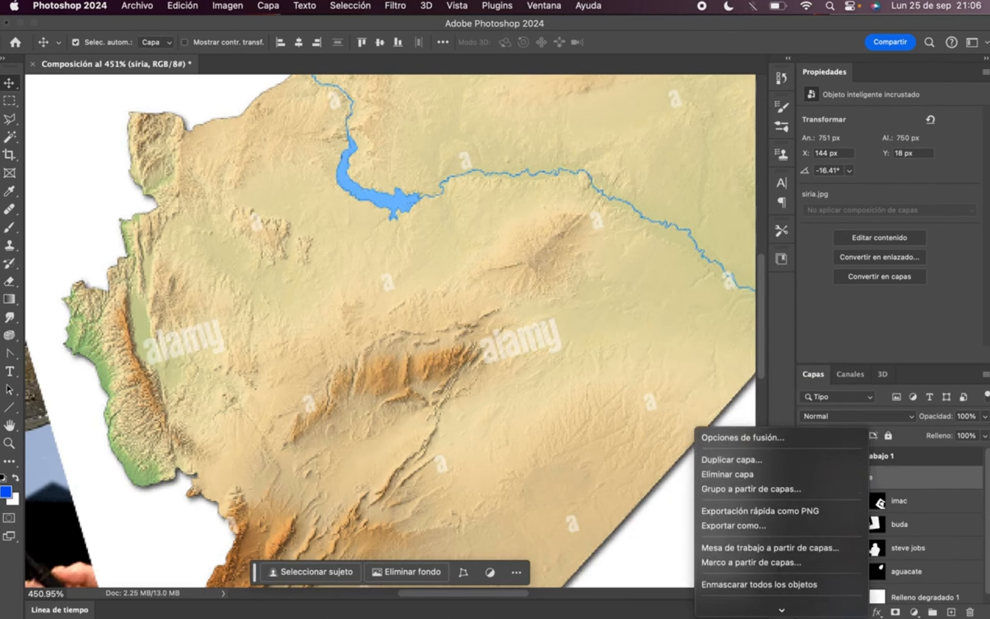
click(913, 480)
right_click(851, 473)
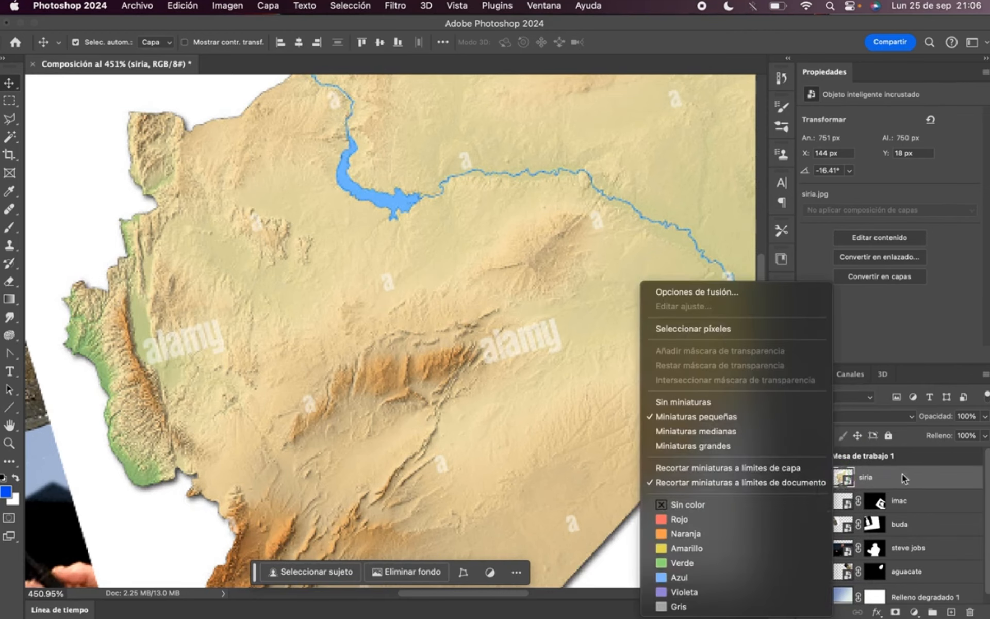
right_click(867, 481)
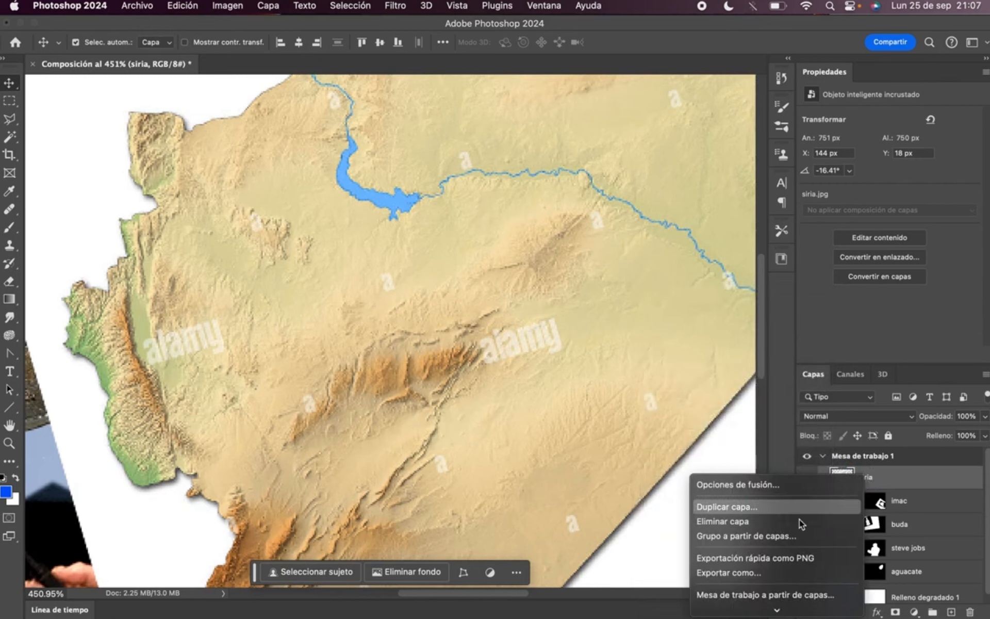
scroll(743, 614, down, 4)
scroll(744, 613, down, 5)
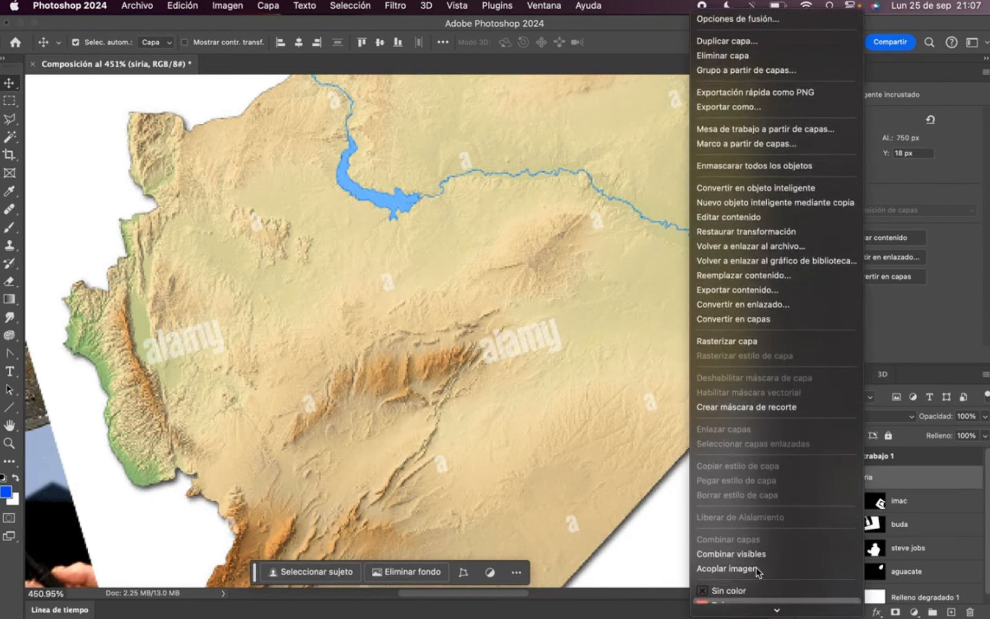
click(750, 342)
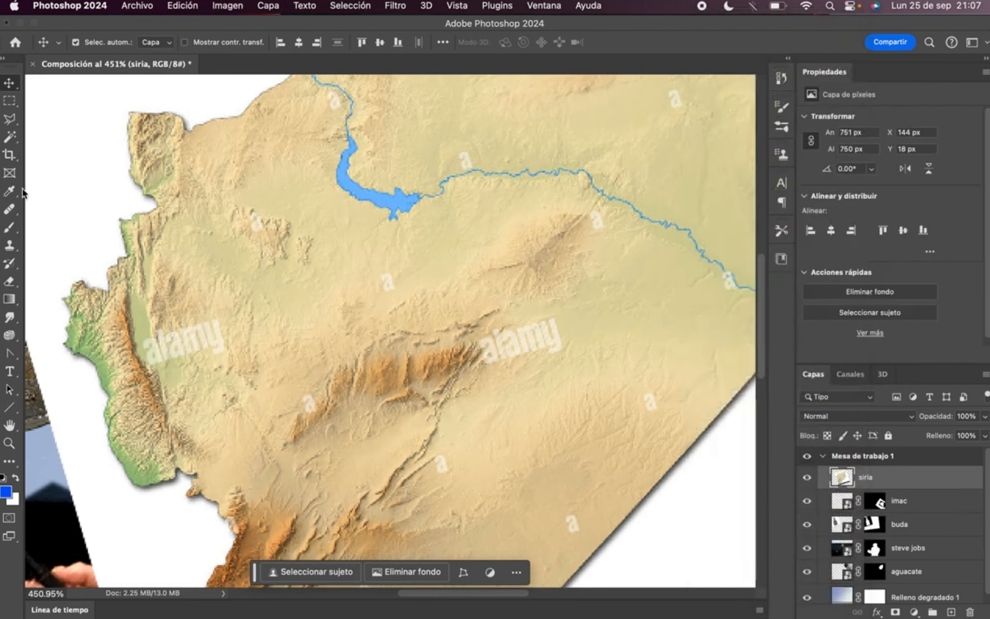
Step: Remove both large alamy watermarks and the small letter between them from the Syria map with the Spot Healing Brush
click(11, 209)
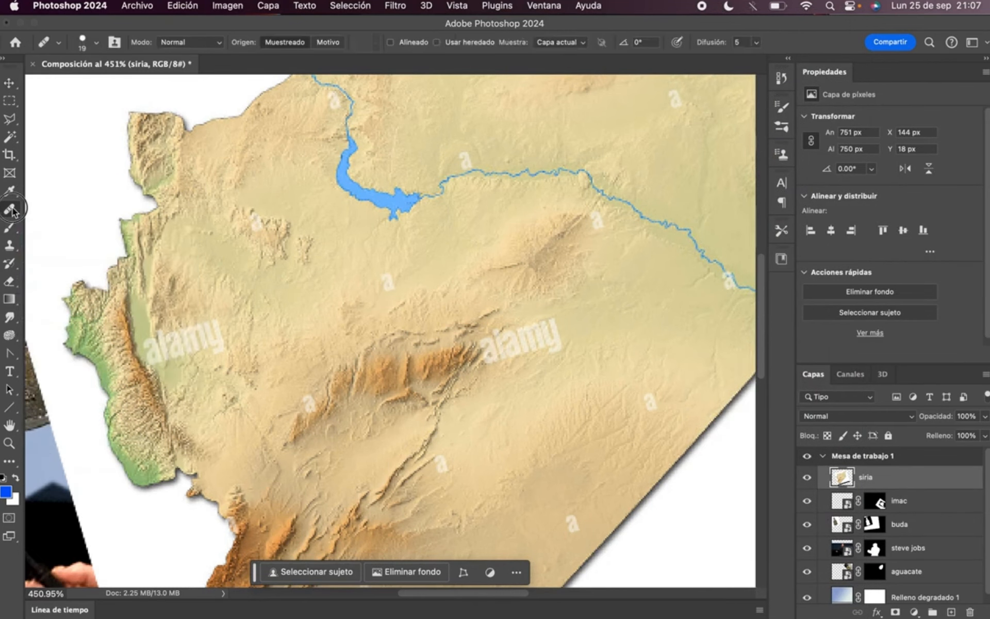
right_click(12, 211)
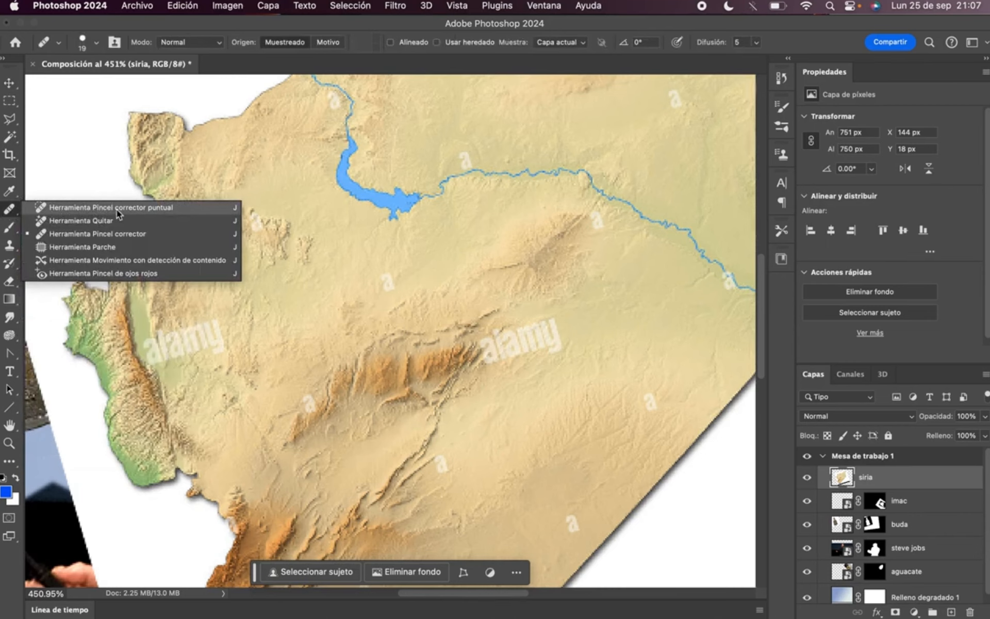
click(230, 213)
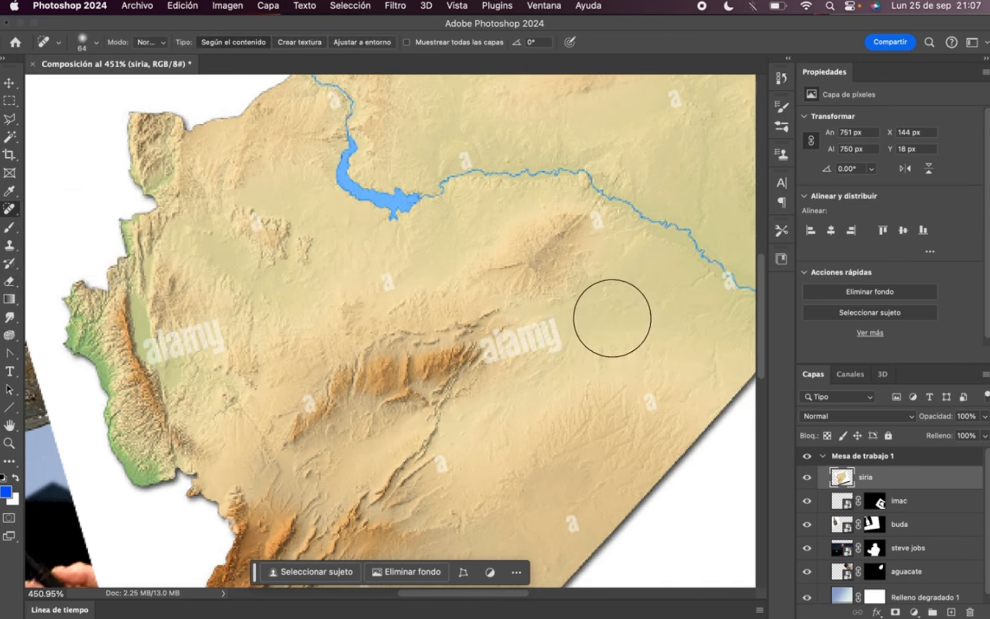
mouse_move(537, 345)
mouse_down()
mouse_move(575, 346)
mouse_move(482, 354)
mouse_move(559, 287)
mouse_move(655, 296)
mouse_up()
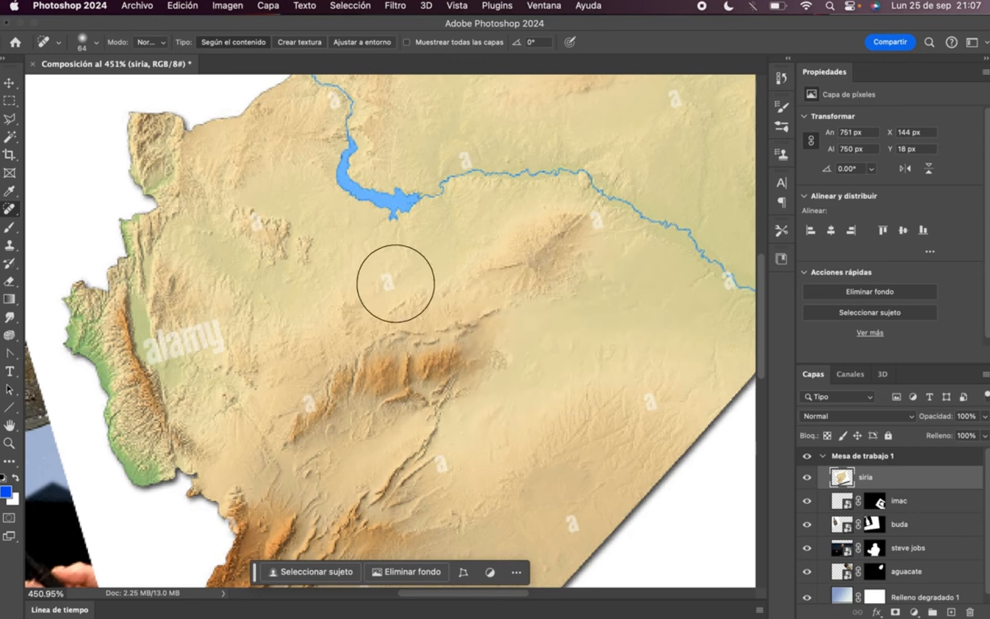
drag(395, 283, 436, 283)
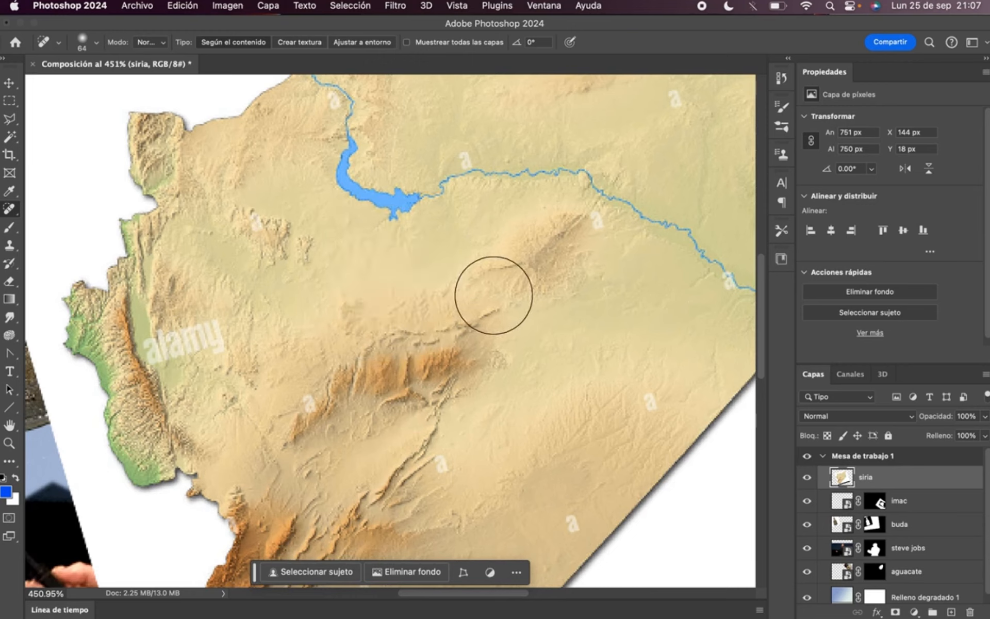
drag(233, 327, 132, 363)
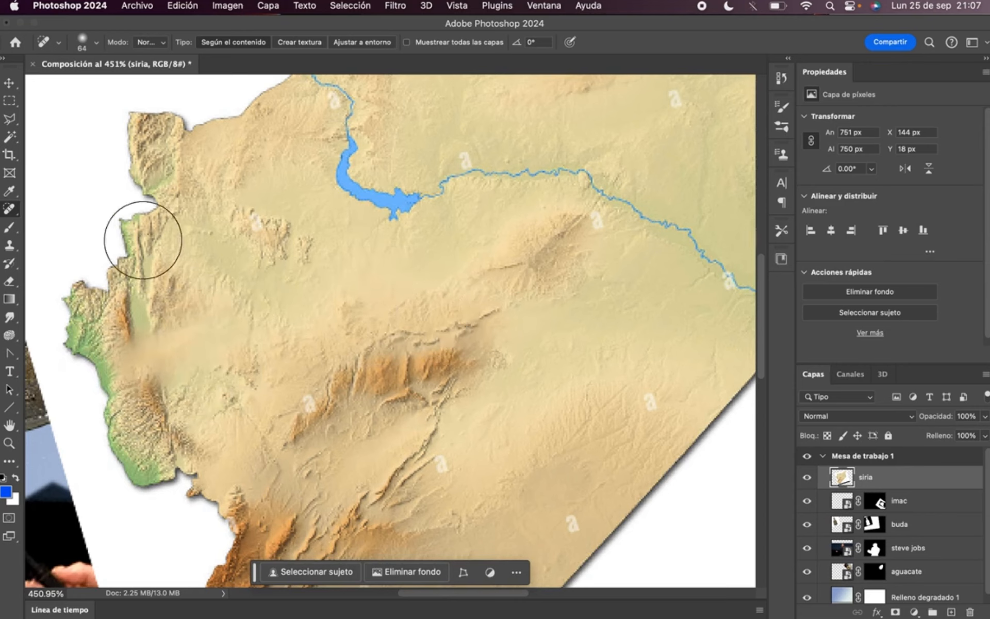
Step: Try to cover the watermark letter touching the river's upper bend with the Patch tool, and undo the patch
right_click(13, 209)
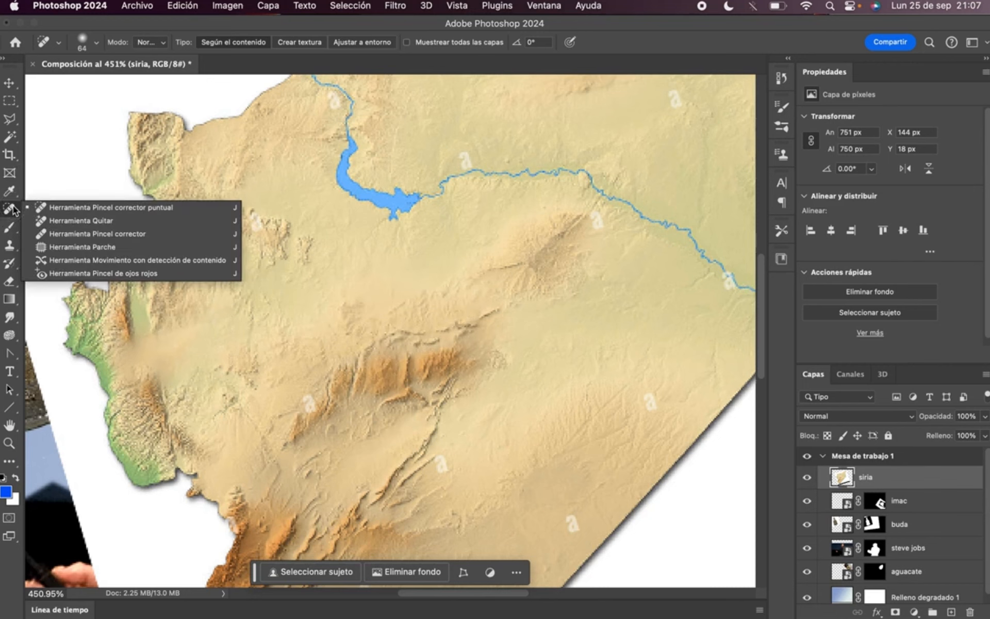
click(84, 246)
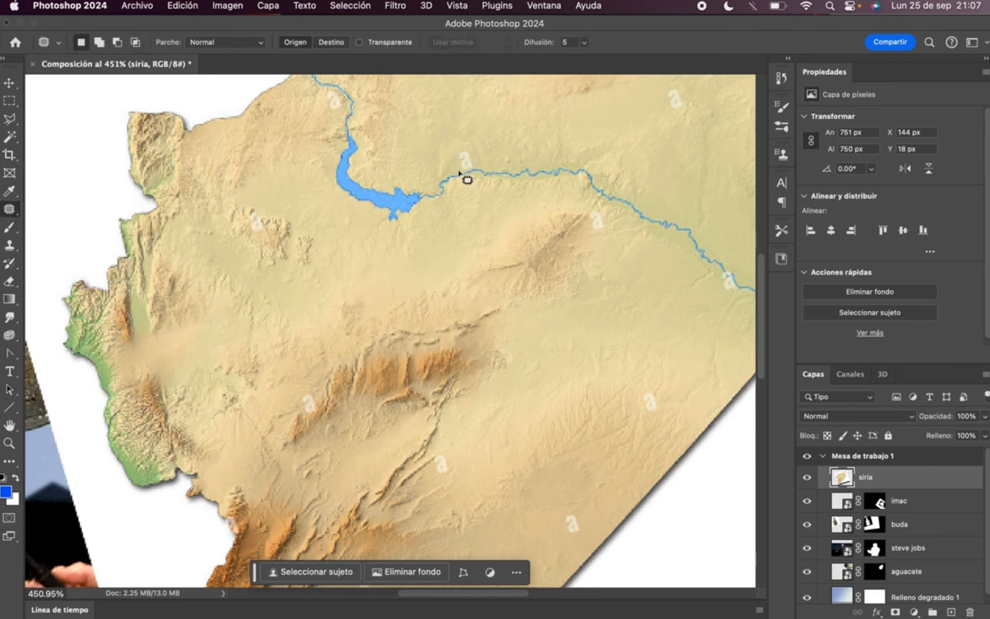
mouse_move(464, 145)
mouse_down()
mouse_move(455, 177)
mouse_move(481, 181)
mouse_move(480, 149)
mouse_move(464, 141)
mouse_move(472, 163)
mouse_move(449, 162)
mouse_move(427, 137)
mouse_move(422, 149)
mouse_move(454, 126)
mouse_move(489, 141)
mouse_move(541, 132)
mouse_move(486, 114)
mouse_move(466, 119)
mouse_move(514, 134)
mouse_up()
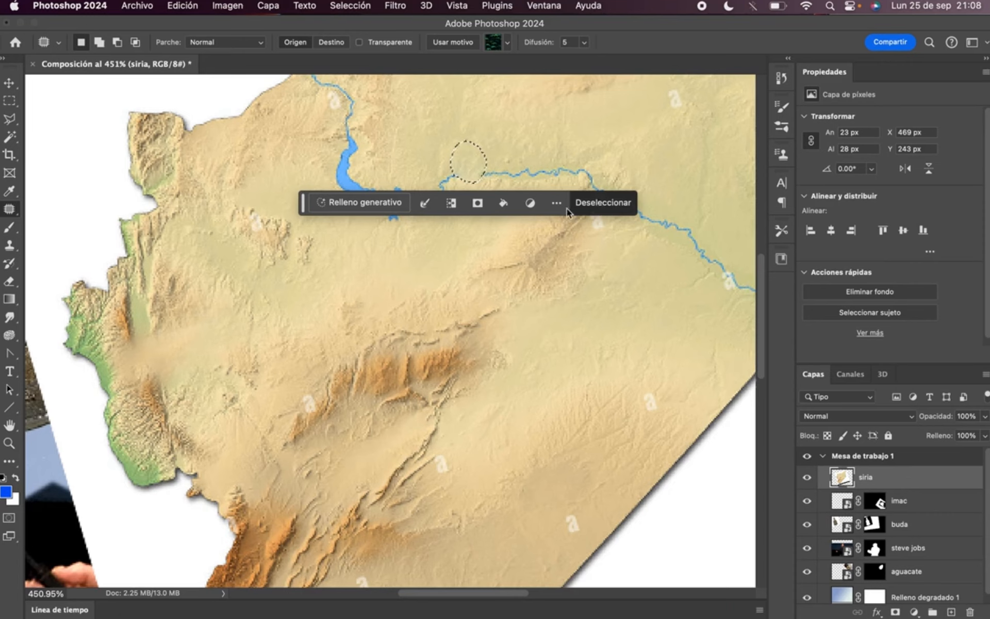
click(621, 207)
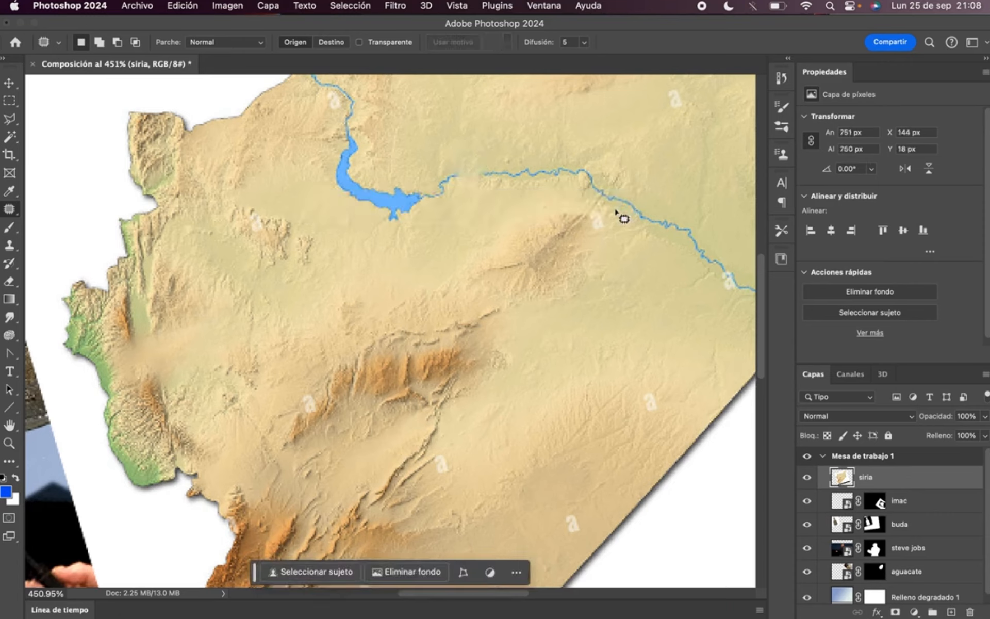
drag(526, 198, 420, 268)
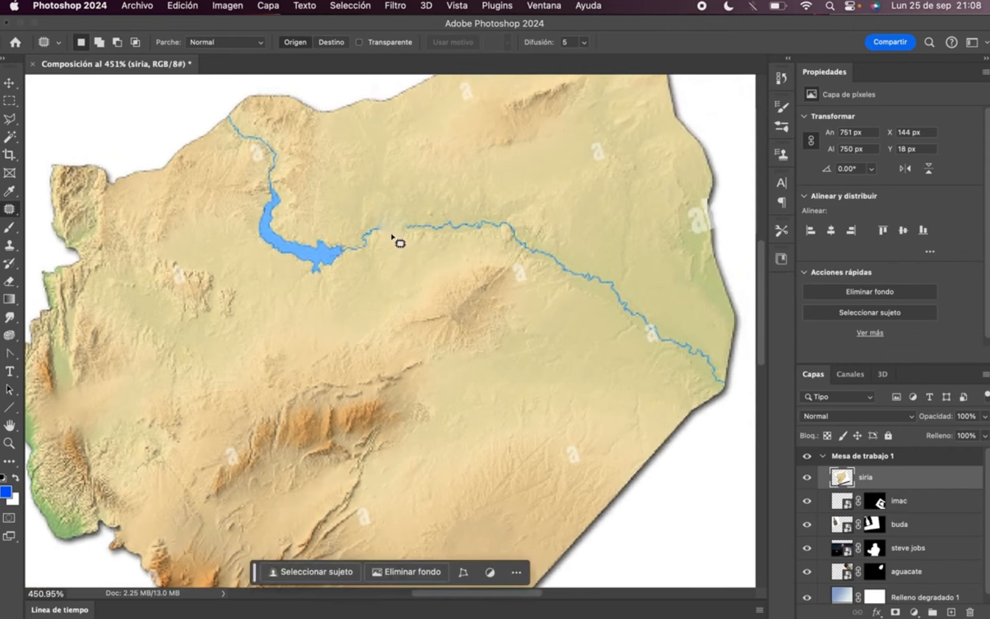
drag(390, 236, 408, 227)
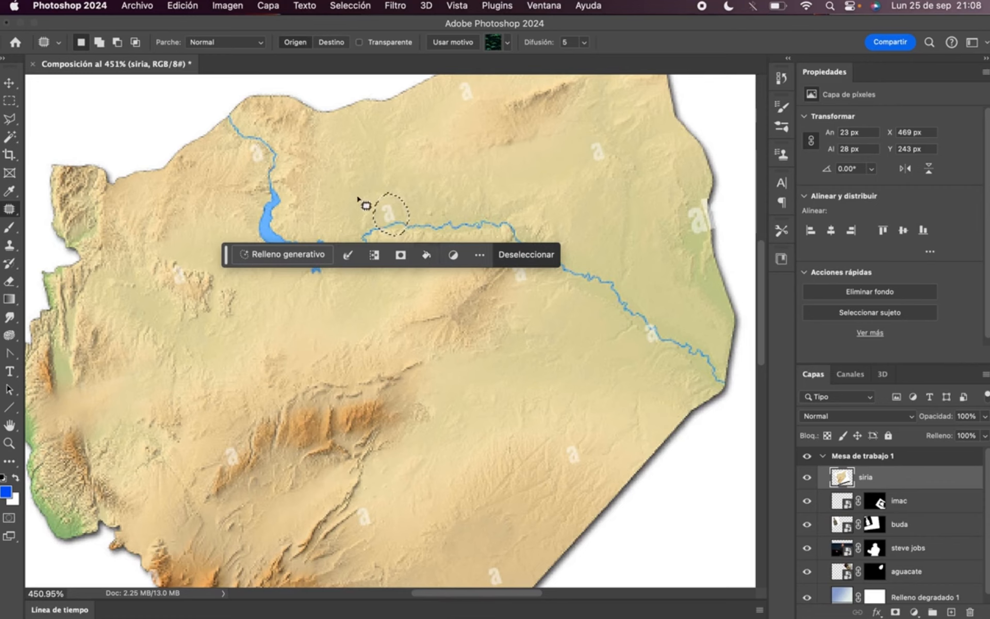
click(526, 254)
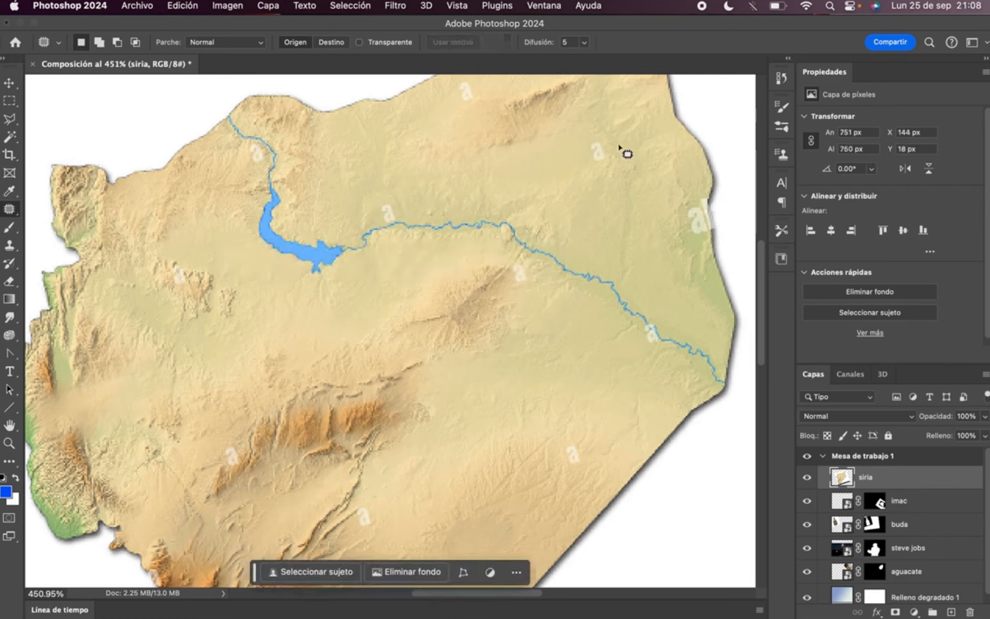
Step: Patch over the watermark letters in the map's northeast and just south of the river with the Patch tool
mouse_move(594, 133)
mouse_down()
mouse_move(597, 172)
mouse_move(612, 163)
mouse_move(603, 138)
mouse_move(564, 161)
mouse_up()
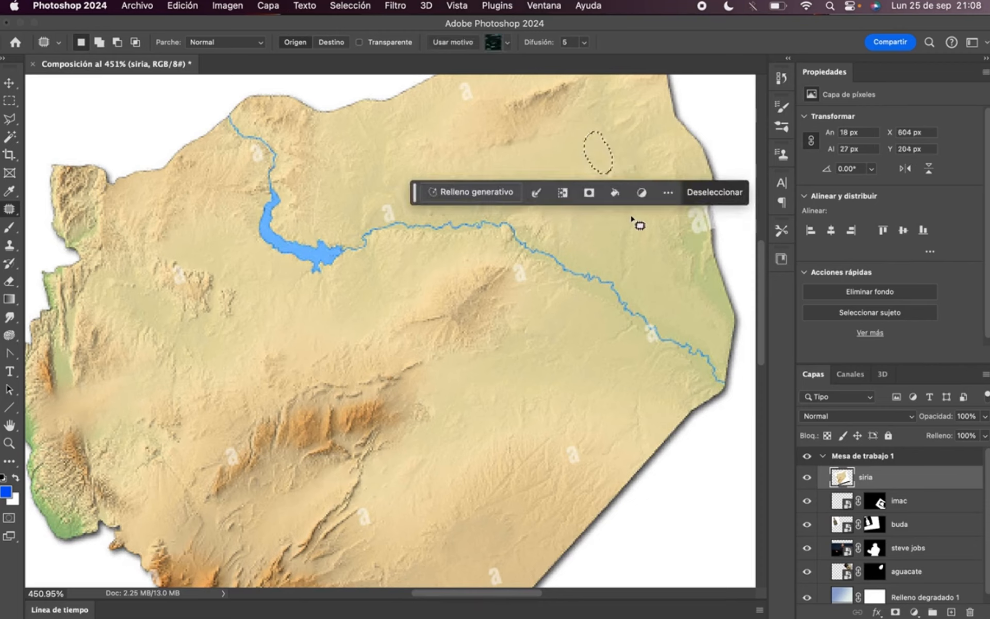
click(723, 197)
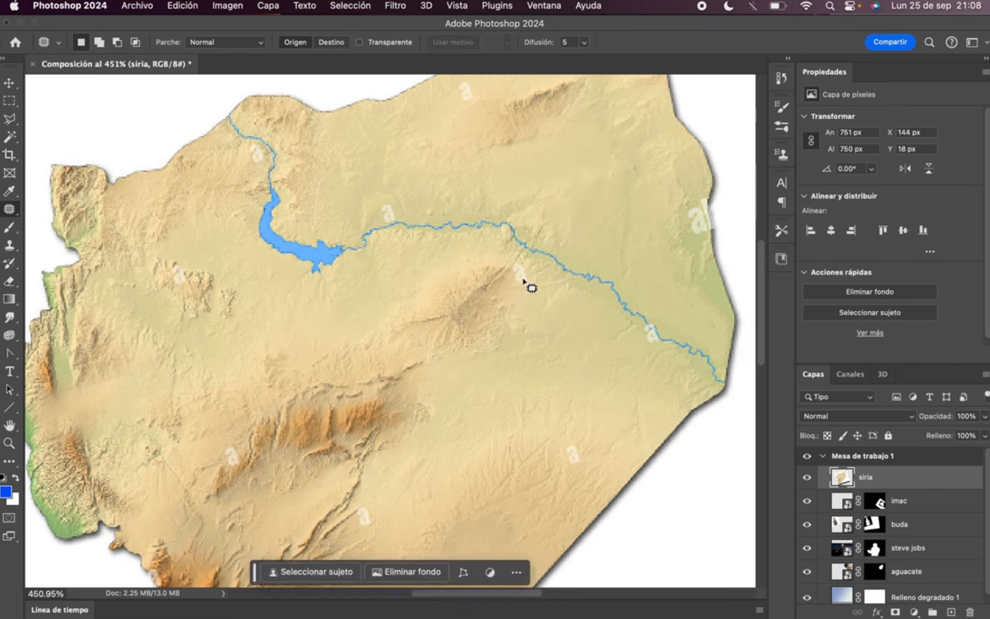
mouse_move(534, 287)
mouse_down()
mouse_move(536, 272)
mouse_move(513, 265)
mouse_move(535, 296)
mouse_move(532, 279)
mouse_move(499, 283)
mouse_move(501, 295)
mouse_up()
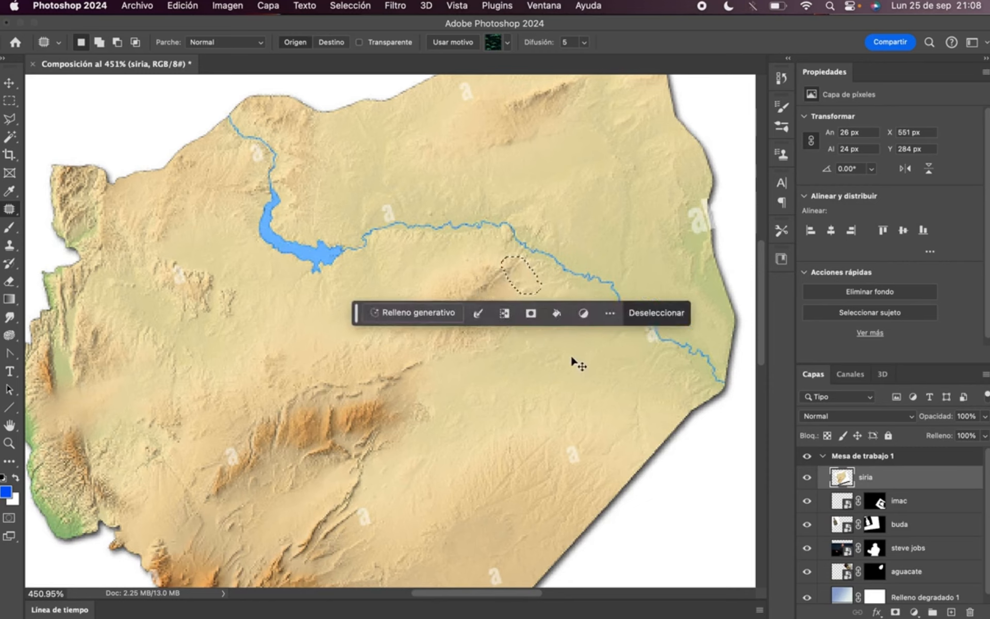
click(556, 356)
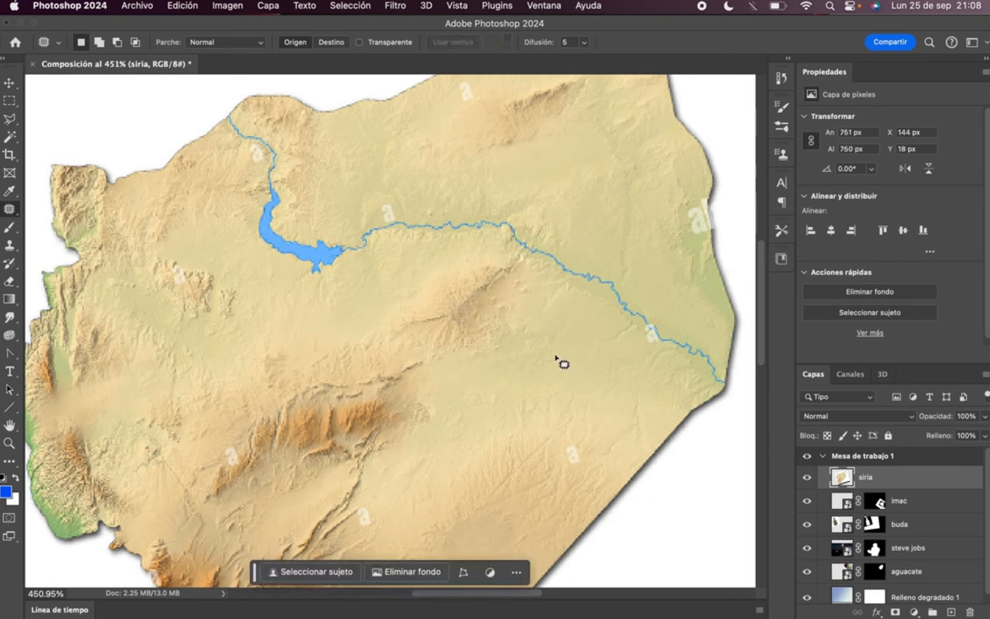
Step: Heal the small watermark letters across the map's west, centre and southeast with a 39 px Spot Healing Brush
click(8, 214)
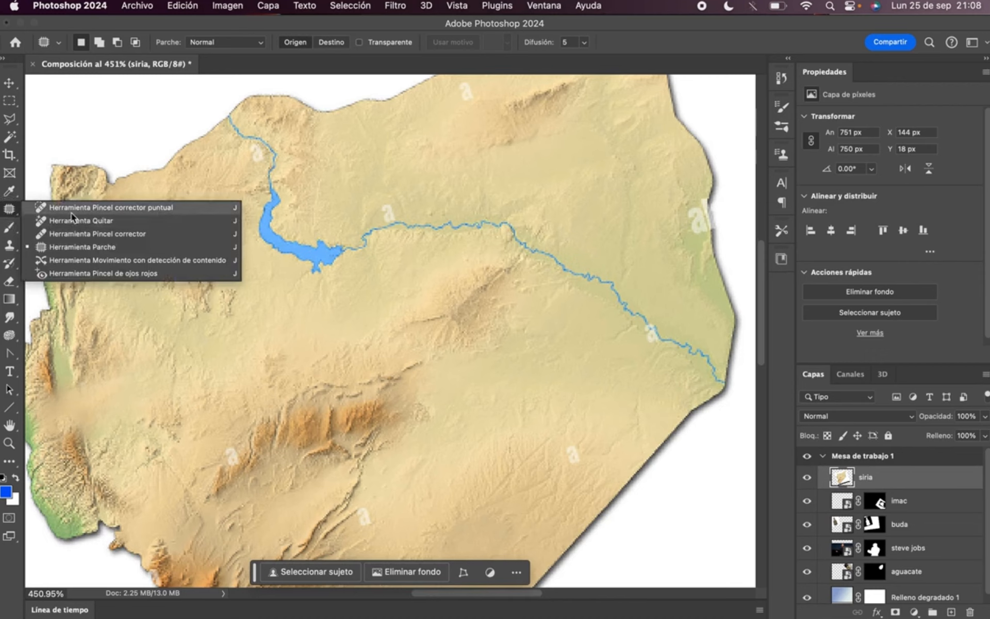
click(46, 206)
right_click(676, 218)
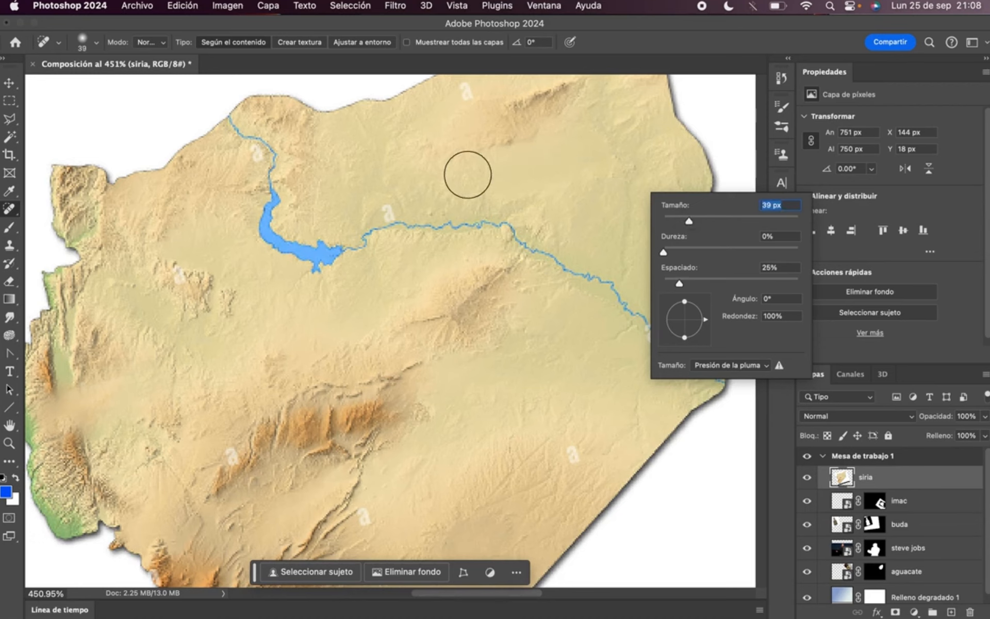
key(Return)
drag(570, 457, 574, 454)
drag(185, 278, 193, 286)
drag(340, 379, 412, 248)
click(303, 332)
click(436, 392)
click(563, 453)
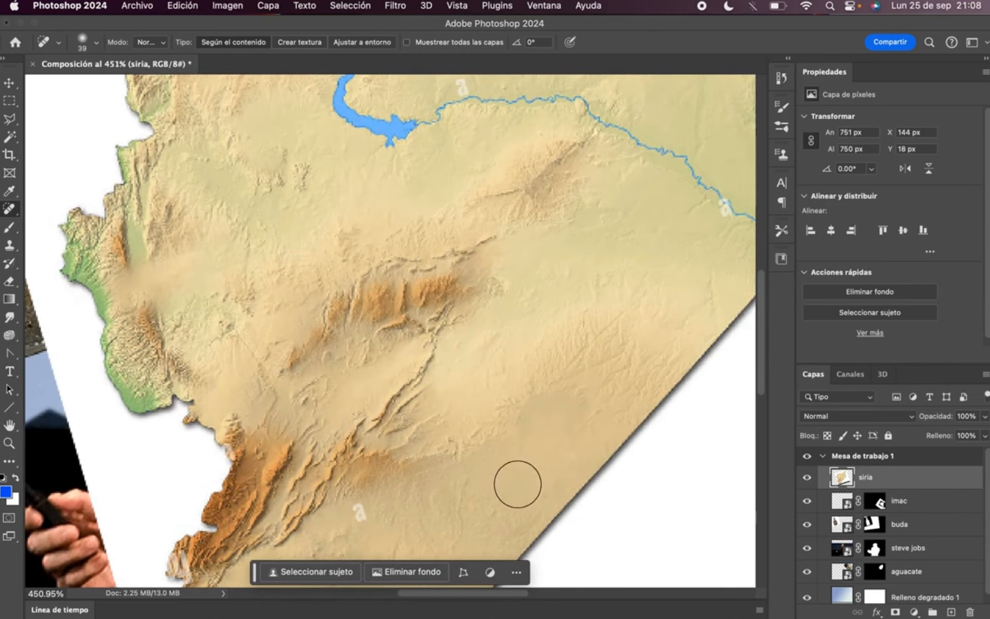
Step: Heal the remaining watermark letters in the map's southern part, including the one beside the diagonal southeastern border
scroll(517, 412, down, 5)
scroll(517, 412, left, 2)
click(412, 369)
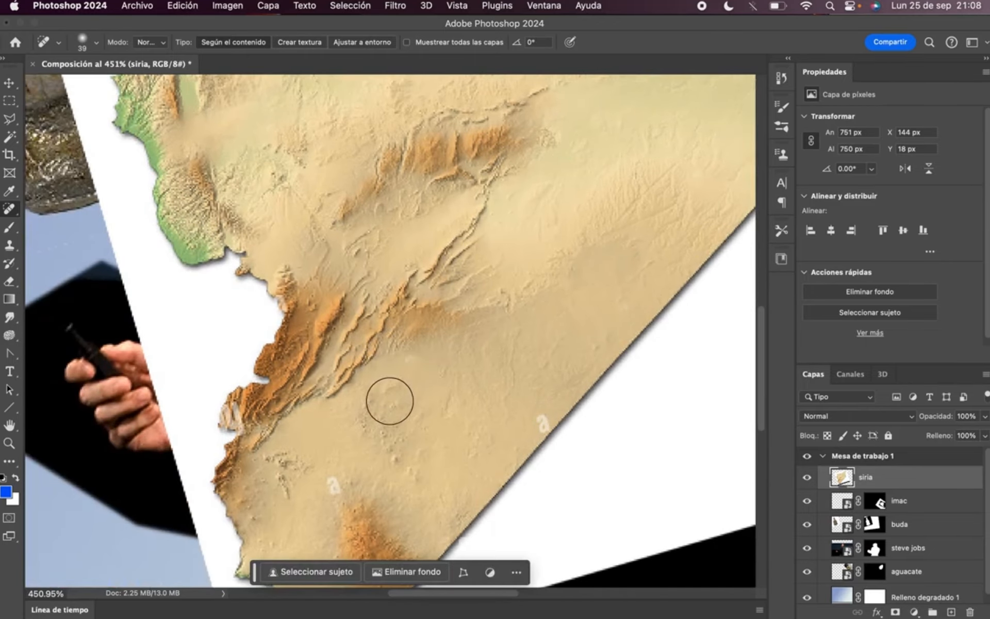
click(333, 483)
click(535, 417)
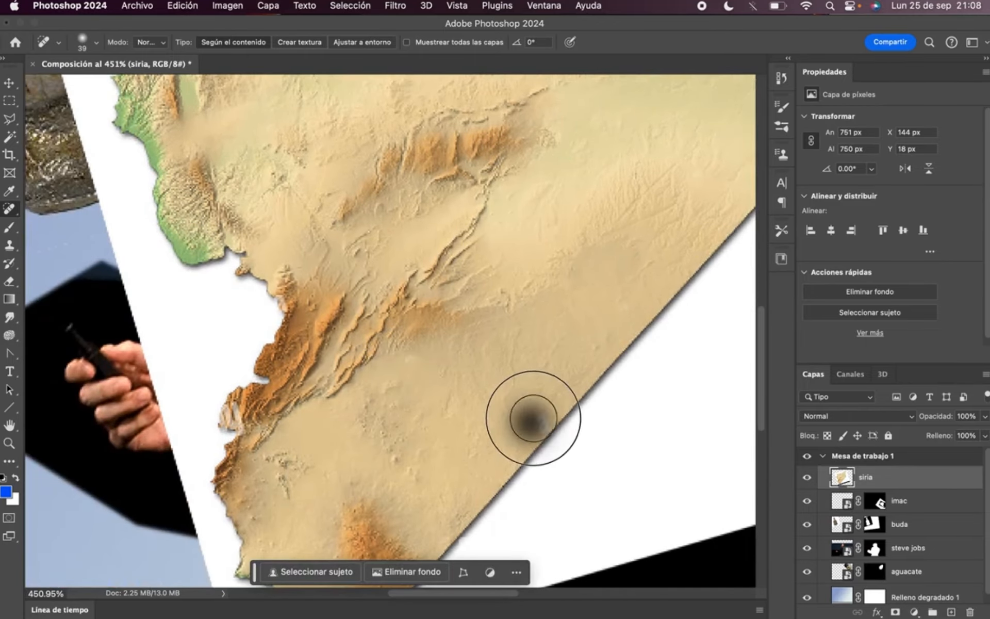
click(536, 422)
Step: Heal the watermark letter beside the hills in the map's north with the Spot Healing Brush
scroll(536, 208, up, 10)
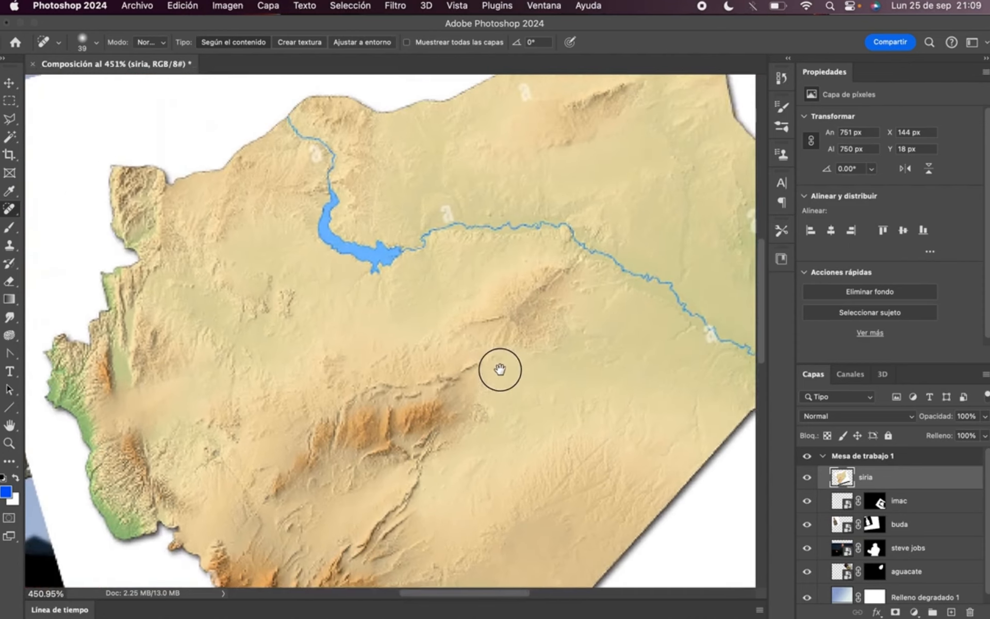
click(469, 147)
scroll(524, 184, right, 5)
scroll(525, 184, up, 3)
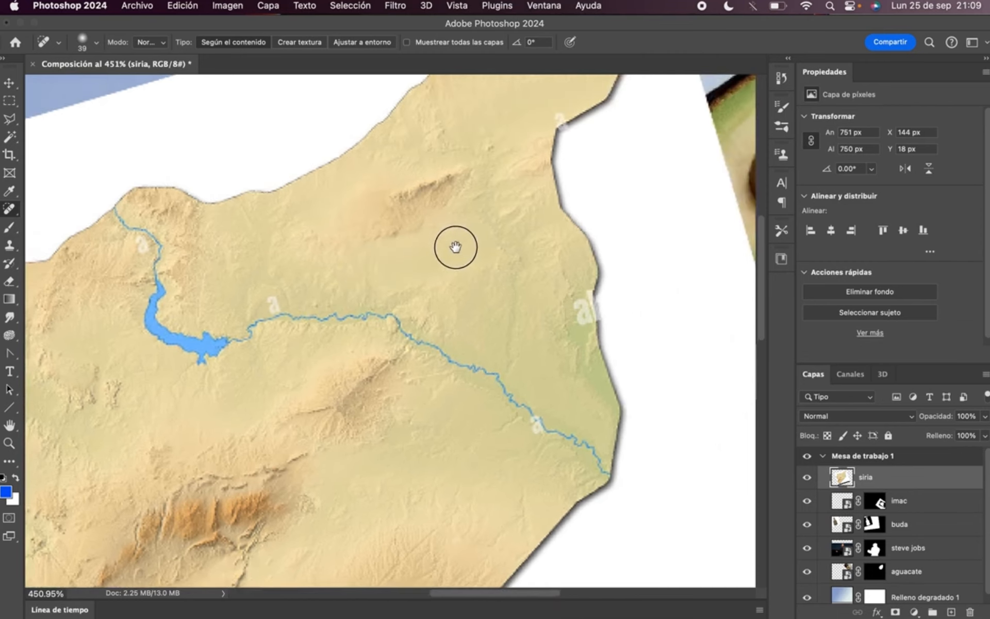
drag(475, 118, 451, 120)
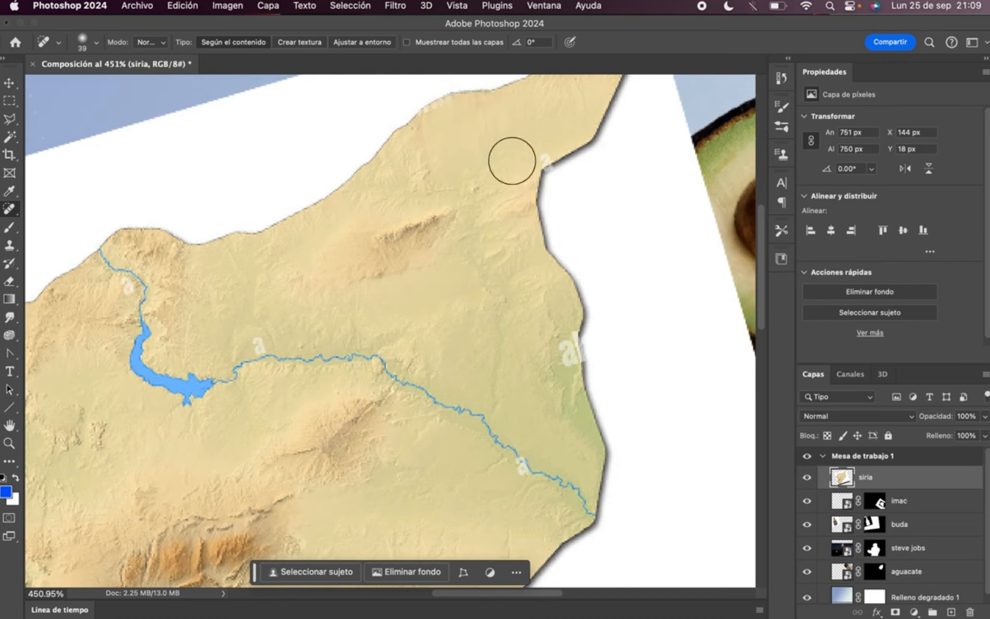
Step: Cover the watermark letter above the river, east of the lake, with nearby terrain using a 40 px Clone Stamp
scroll(364, 346, left, 5)
scroll(364, 345, down, 2)
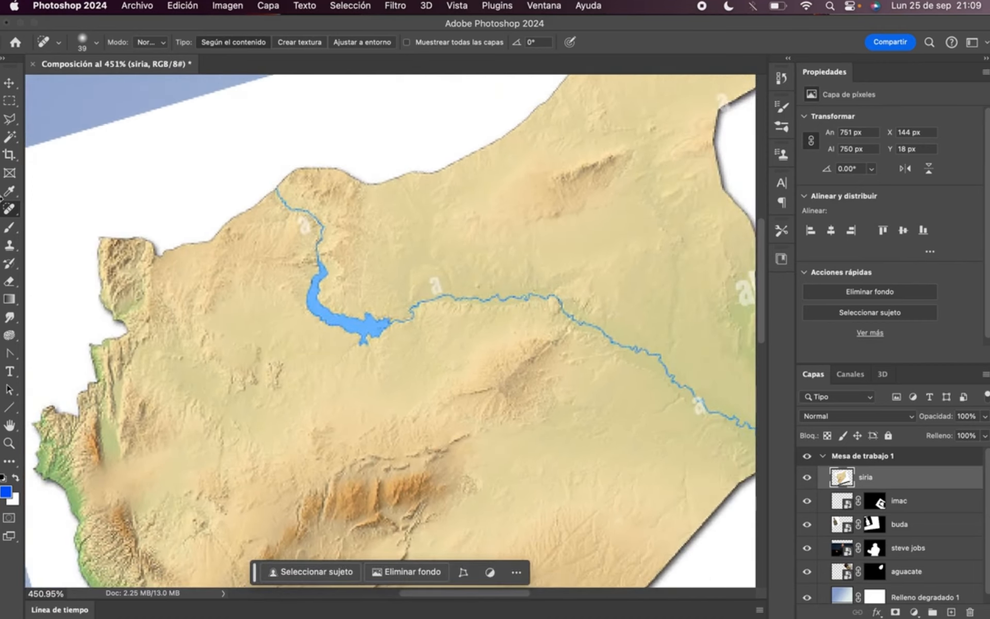
click(10, 245)
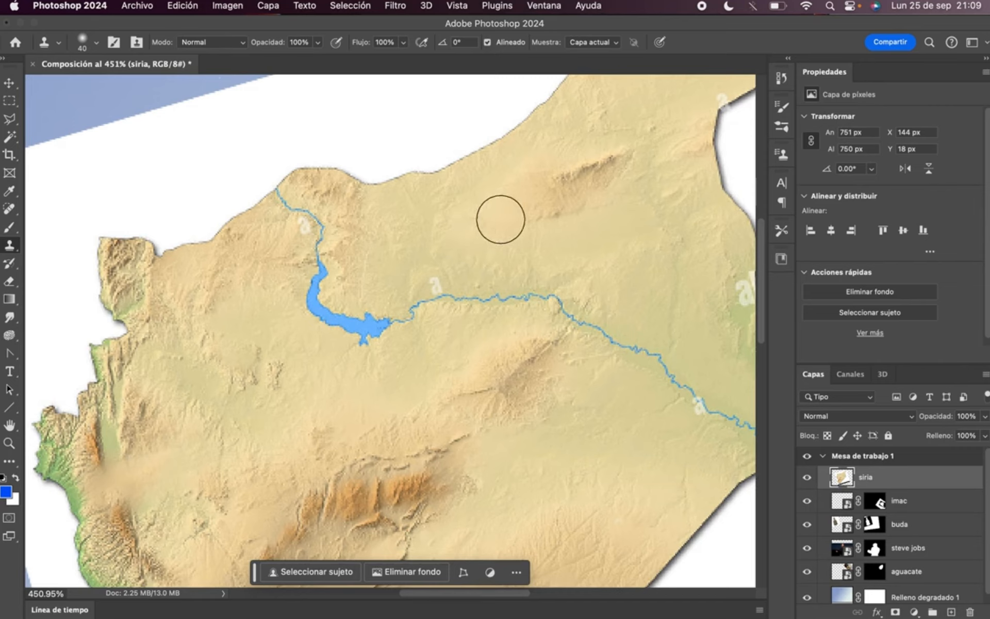
click(442, 268)
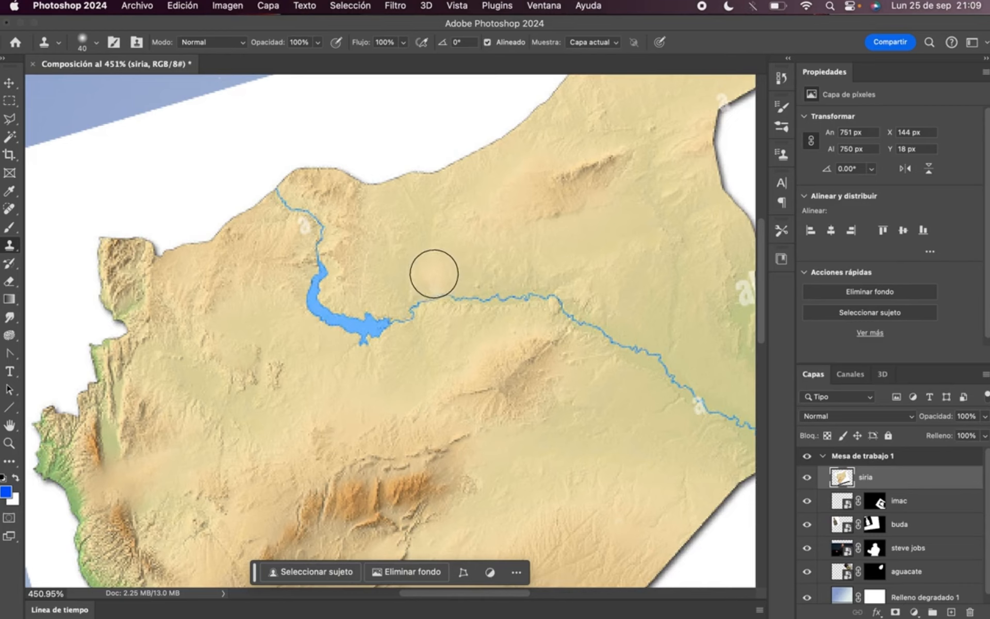
click(433, 276)
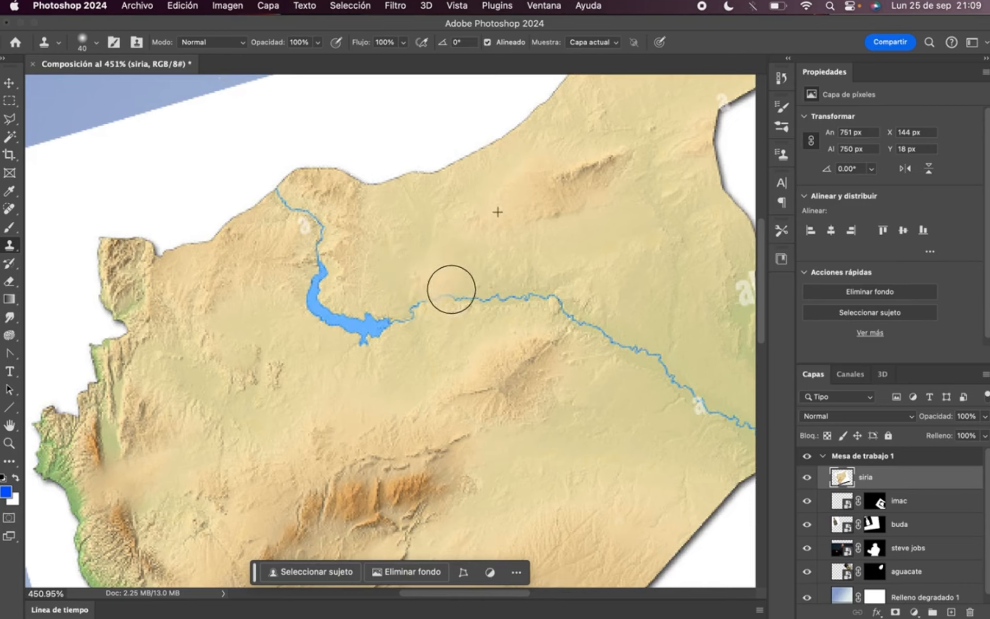
Step: Cover the large watermark letters along the map's eastern border with cloned terrain
drag(495, 320, 234, 296)
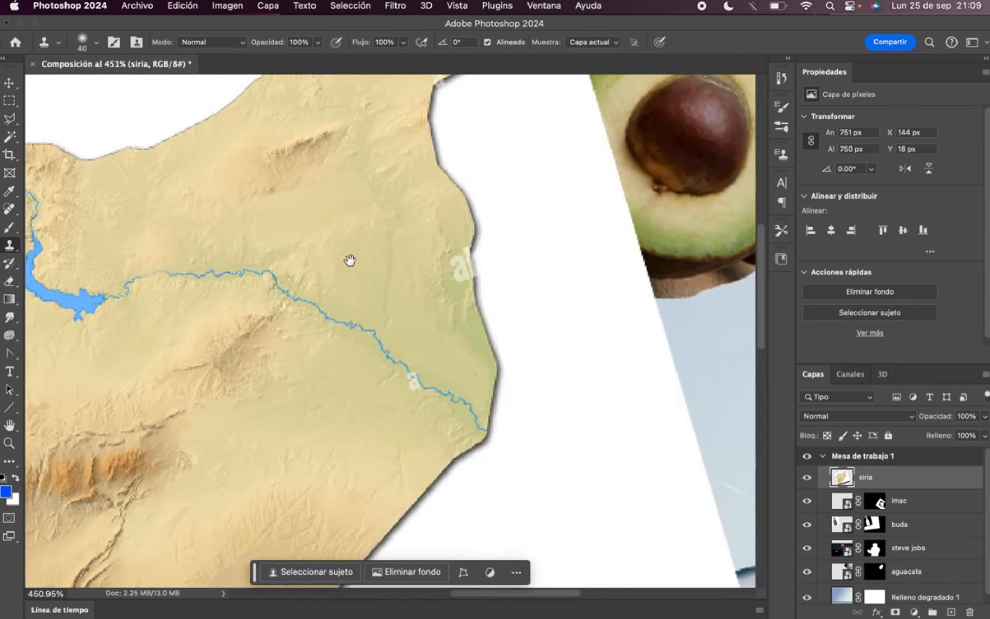
click(449, 266)
mouse_move(449, 260)
mouse_down()
mouse_move(449, 270)
mouse_move(451, 248)
mouse_move(449, 280)
mouse_move(447, 272)
mouse_up()
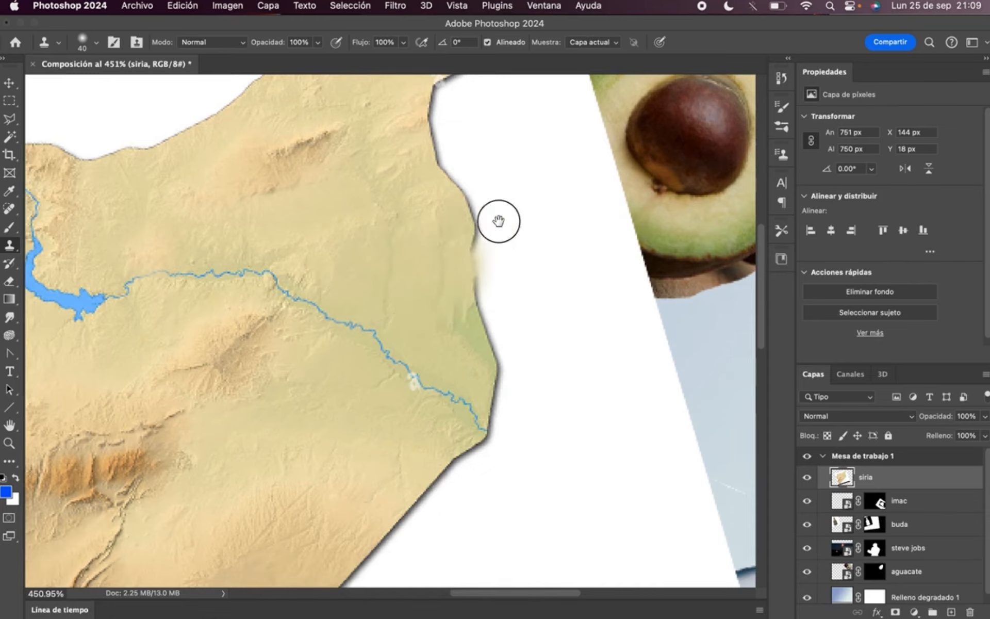
Step: Clone river and terrain over the watermark letter on the river near the map's eastern tip
drag(500, 221, 531, 199)
click(562, 222)
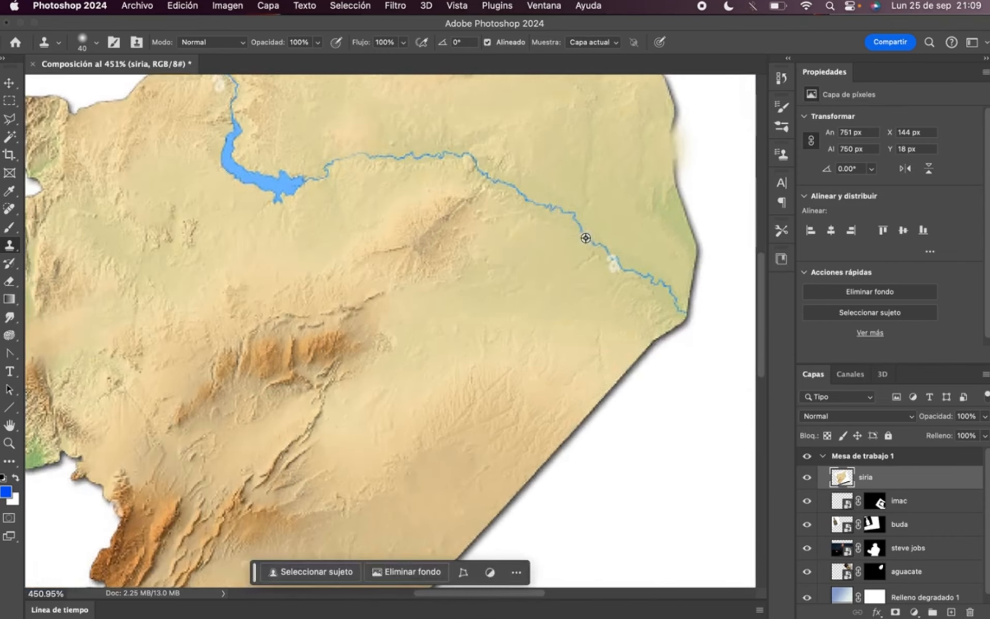
drag(595, 247, 610, 265)
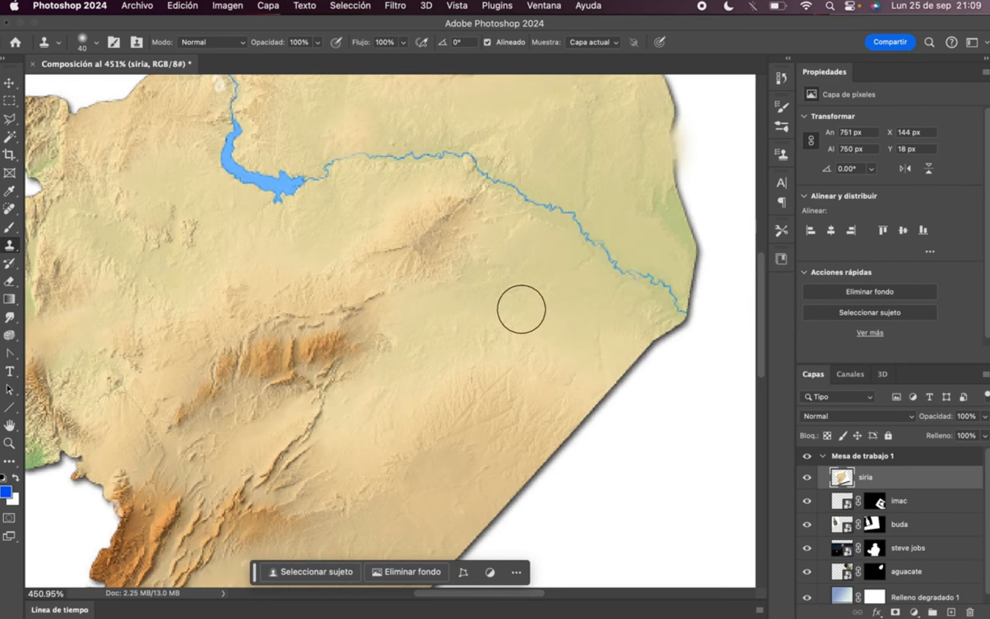
Step: Cover the watermark letter beside the river north of the lake with nearby terrain using a 16 px Clone Stamp
scroll(460, 303, left, 5)
scroll(460, 302, up, 3)
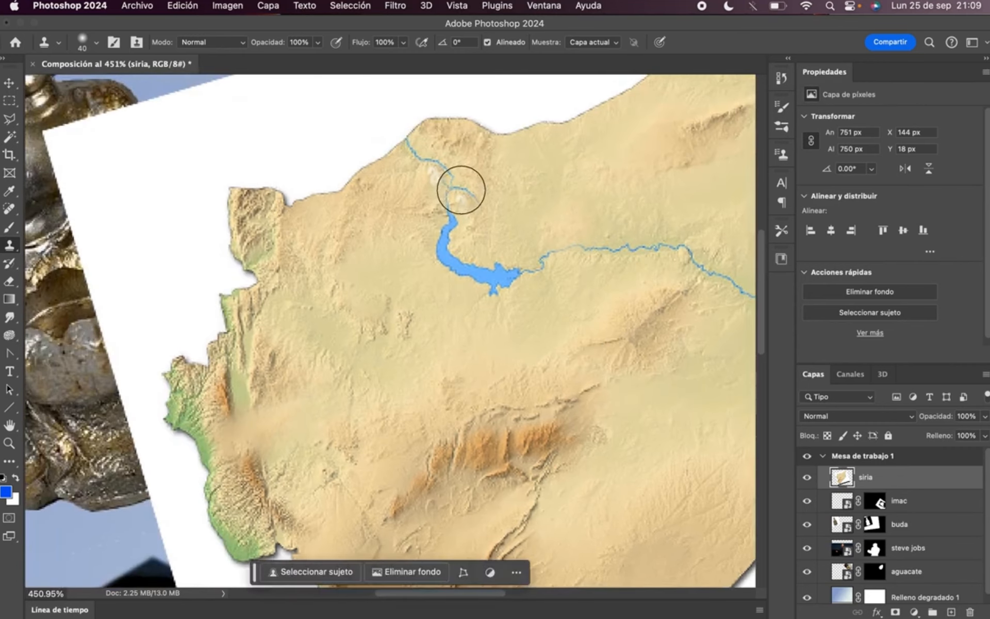
scroll(454, 186, up, 10)
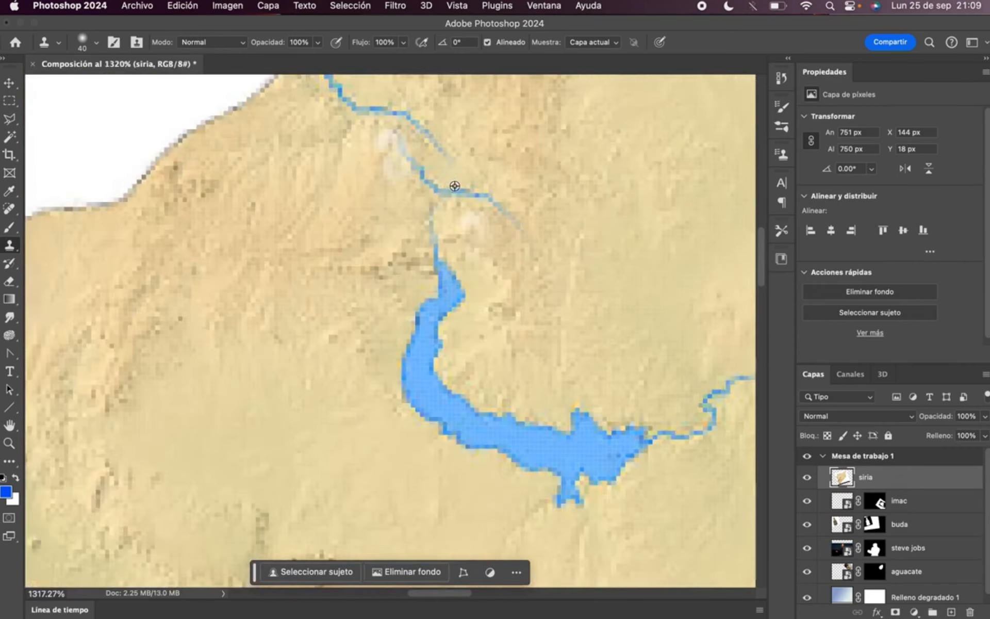
drag(453, 186, 483, 281)
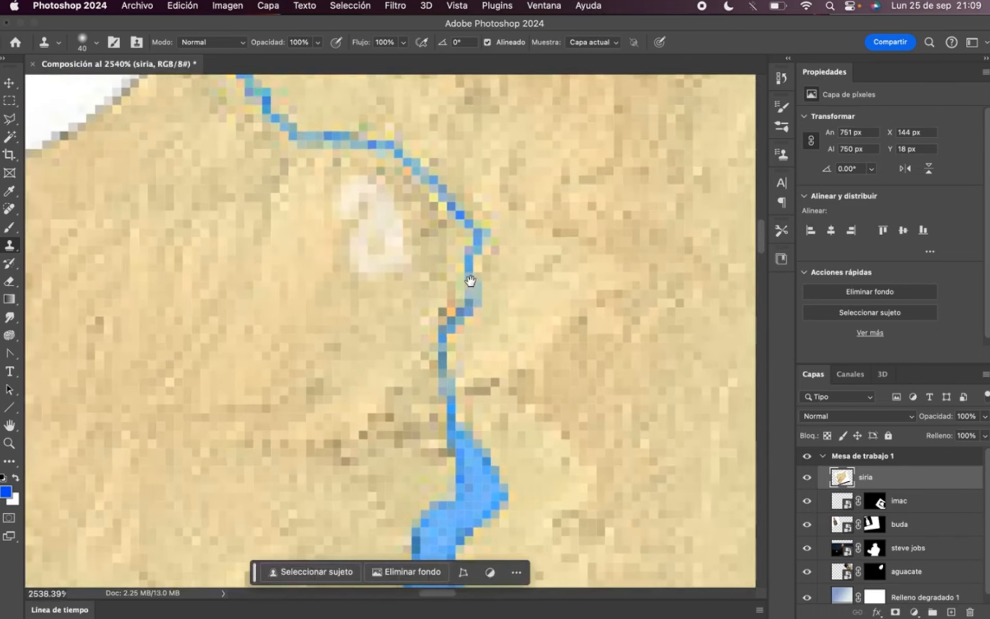
right_click(523, 245)
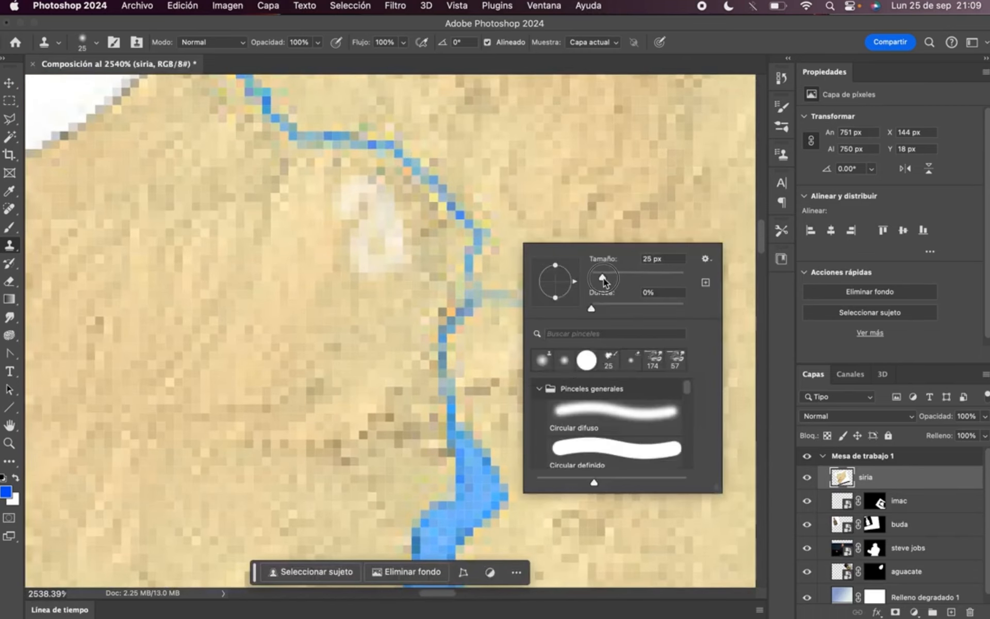
drag(600, 279, 602, 279)
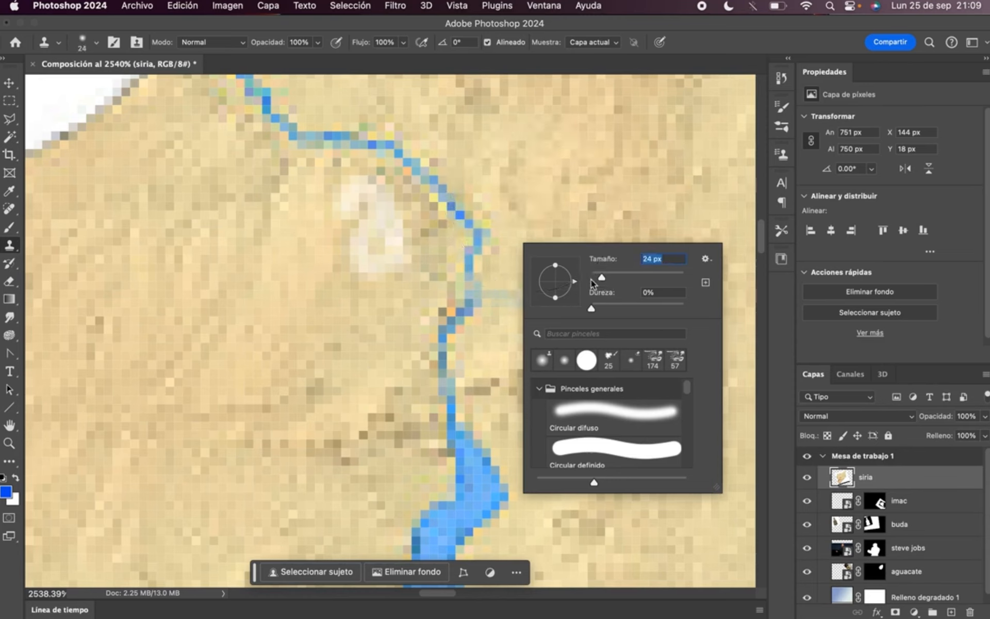
alt+click(223, 301)
mouse_move(377, 227)
mouse_down()
mouse_move(387, 258)
mouse_move(348, 257)
mouse_up()
Step: Inspect the whole map for leftover watermark letters
scroll(340, 354, down, 10)
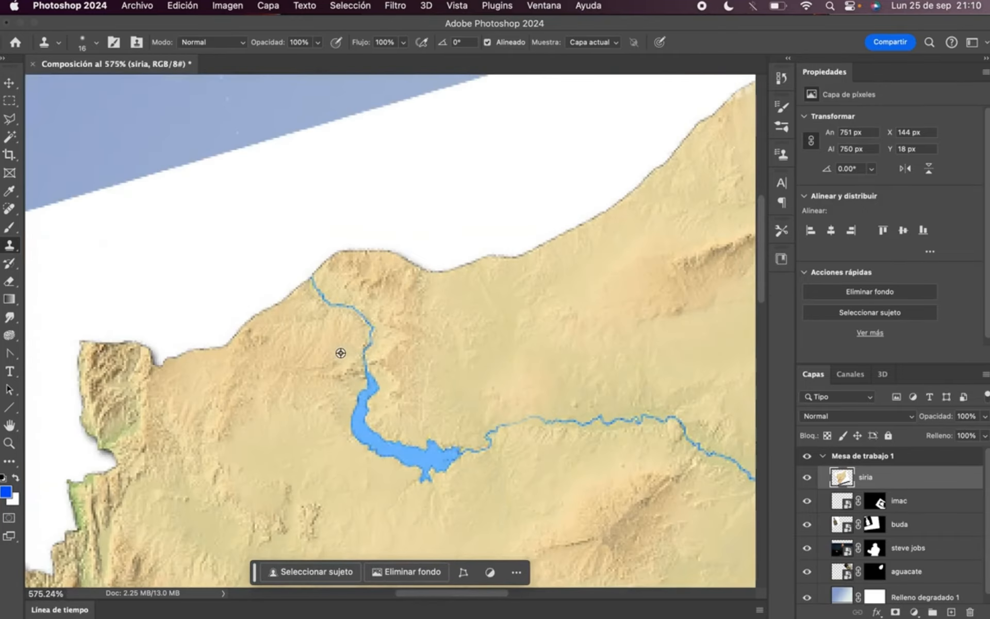
scroll(541, 280, down, 5)
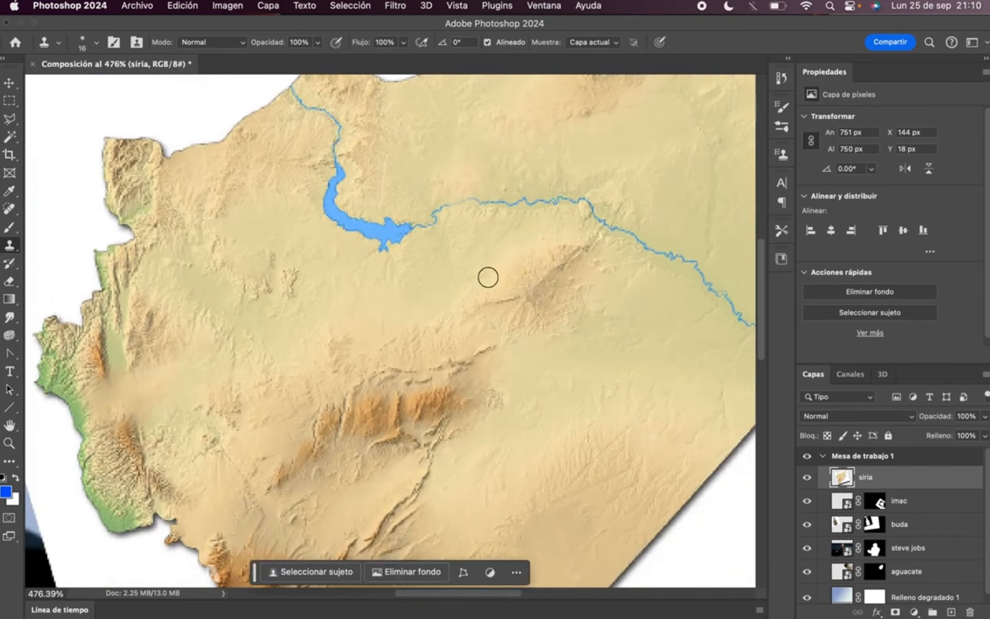
scroll(488, 278, down, 5)
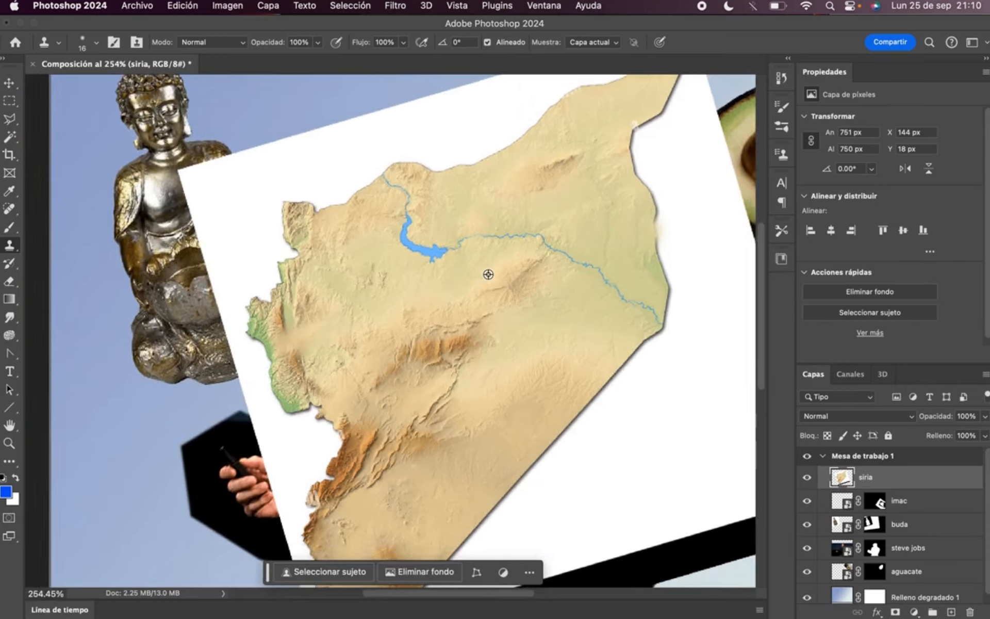
scroll(504, 316, down, 3)
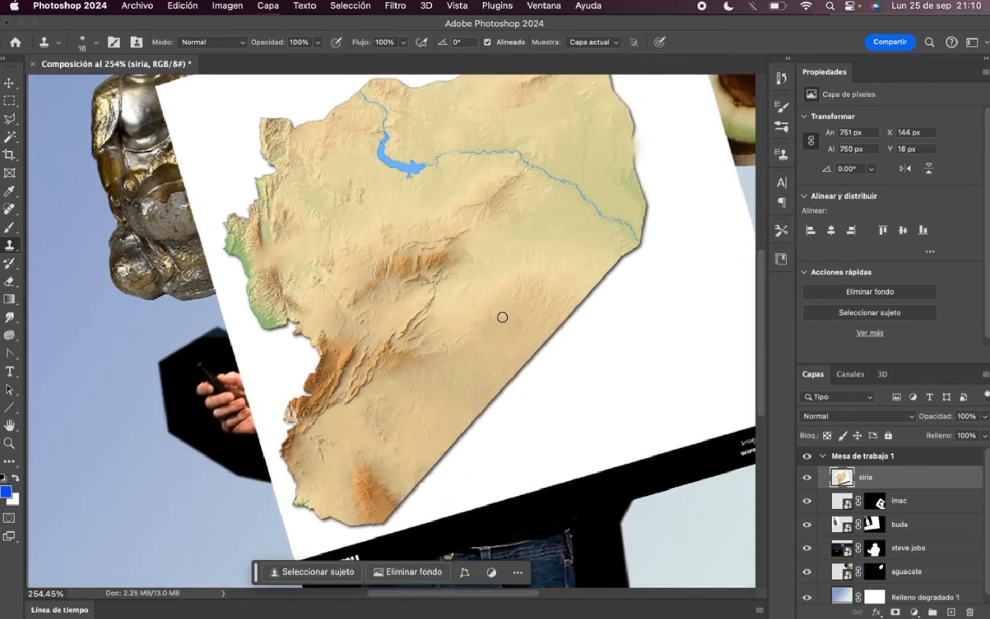
scroll(503, 318, down, 1)
scroll(495, 354, right, 3)
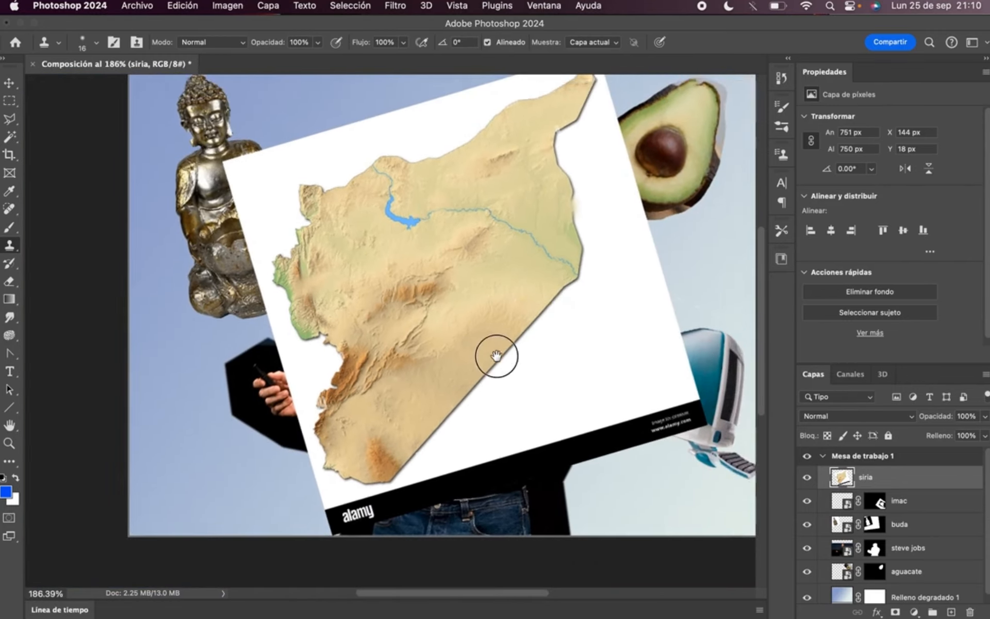
scroll(495, 347, up, 3)
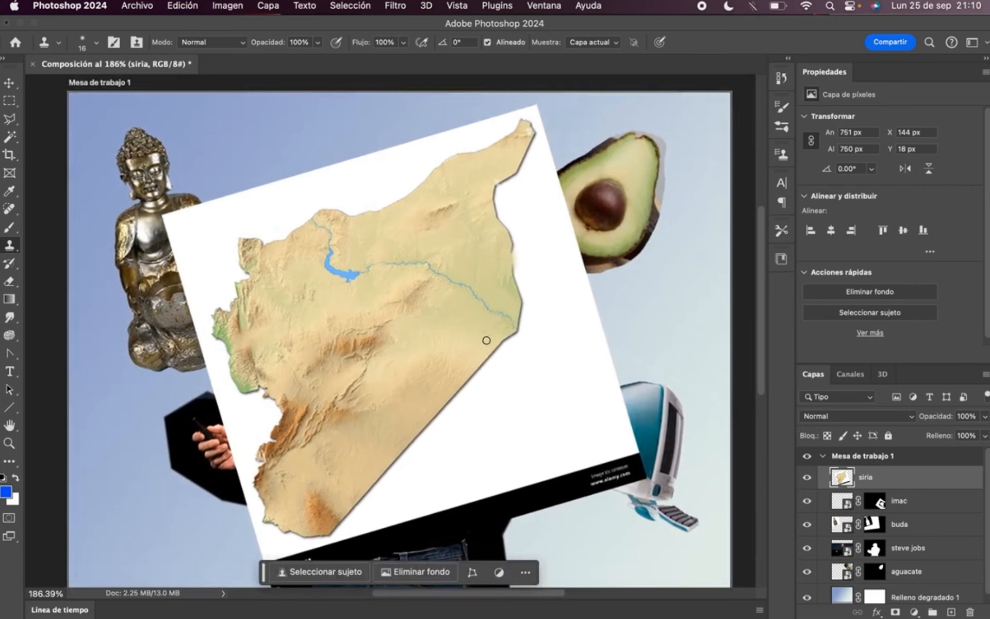
scroll(452, 334, down, 1)
scroll(453, 334, left, 1)
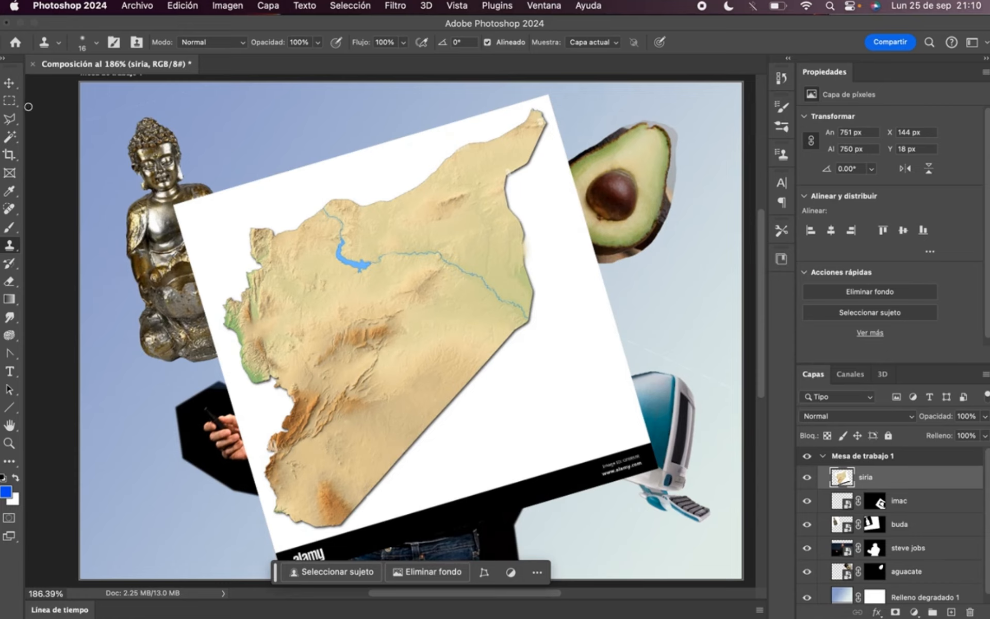
Step: Select the white background around the map with the Magic Wand at tolerance 32
click(14, 138)
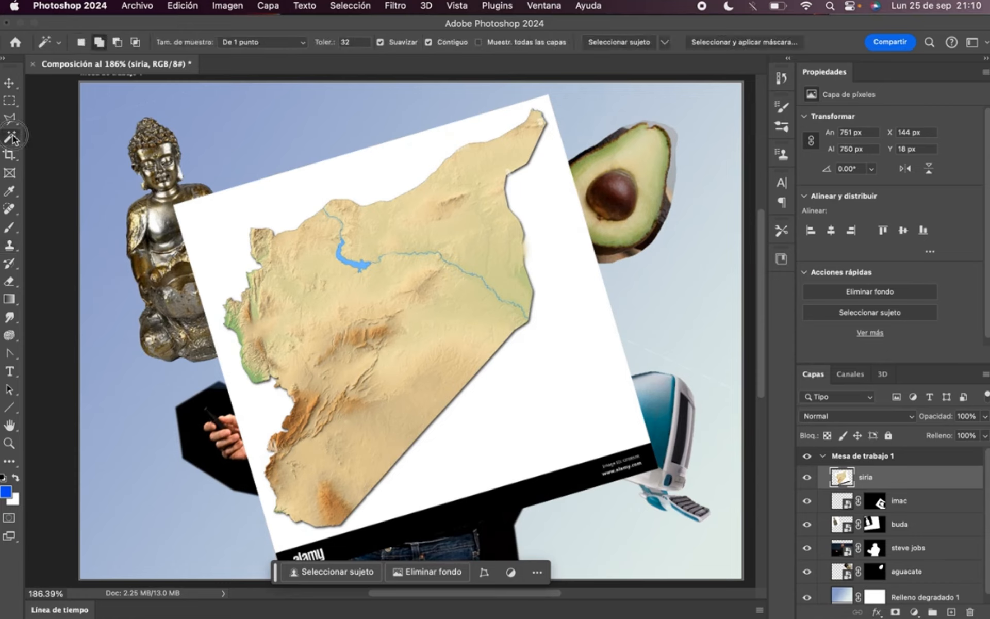
click(368, 183)
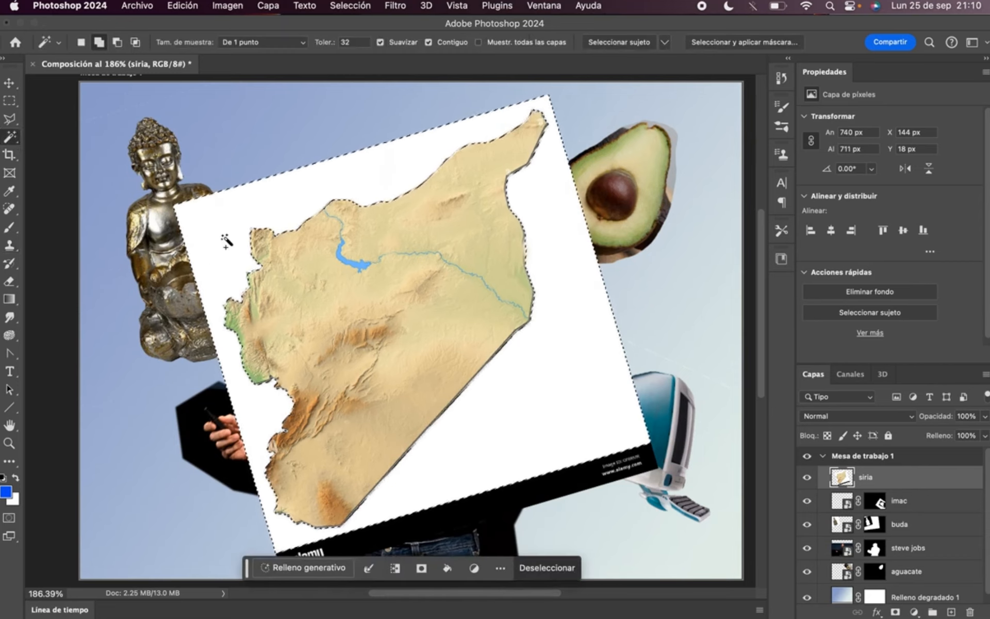
scroll(391, 270, down, 4)
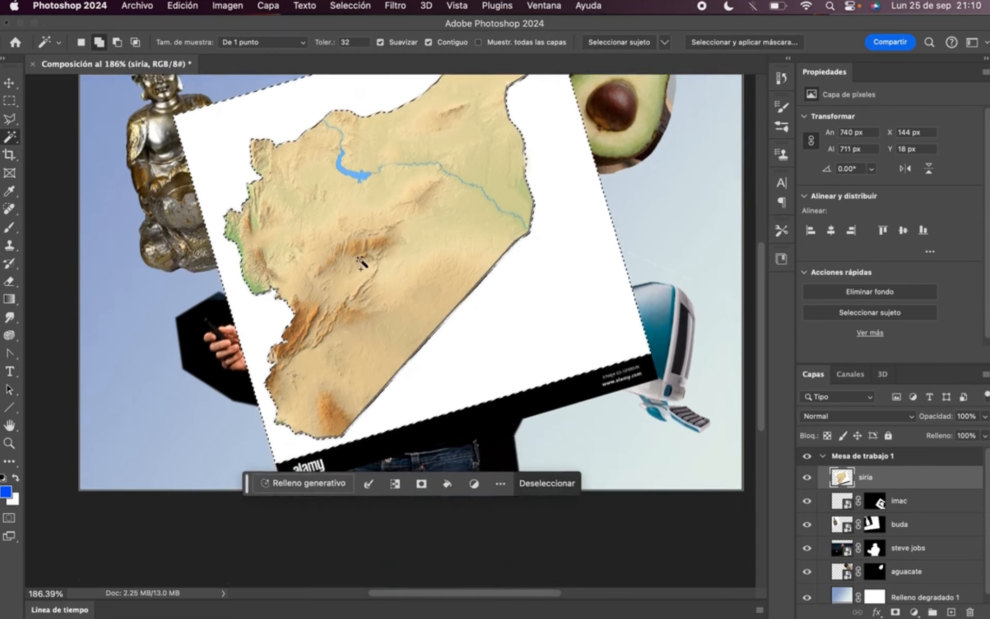
Step: Add the black alamy strip below the map to the selection by outlining it with the Polygonal Lasso
click(16, 120)
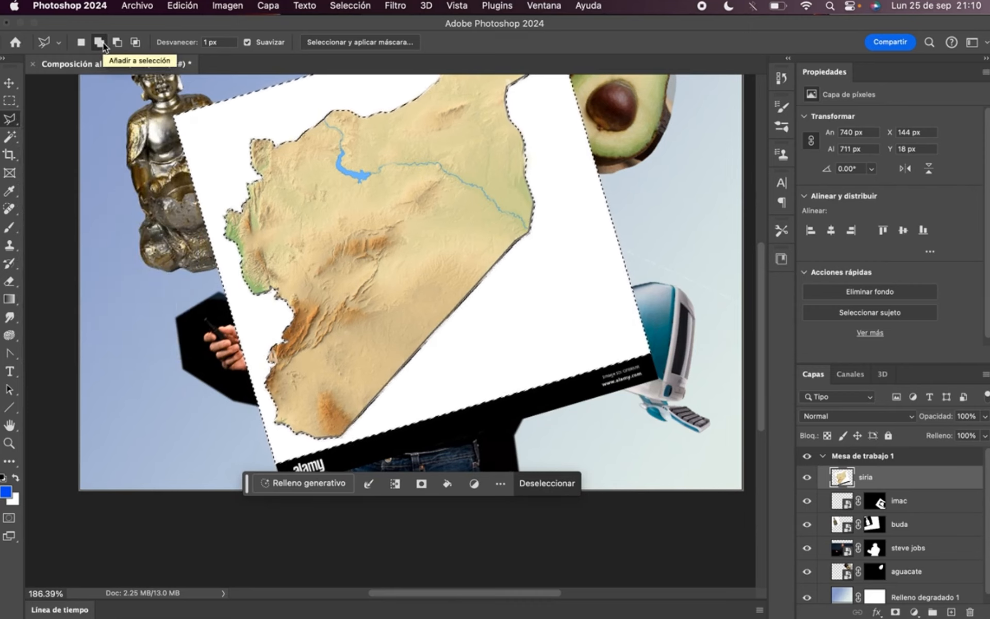
click(650, 350)
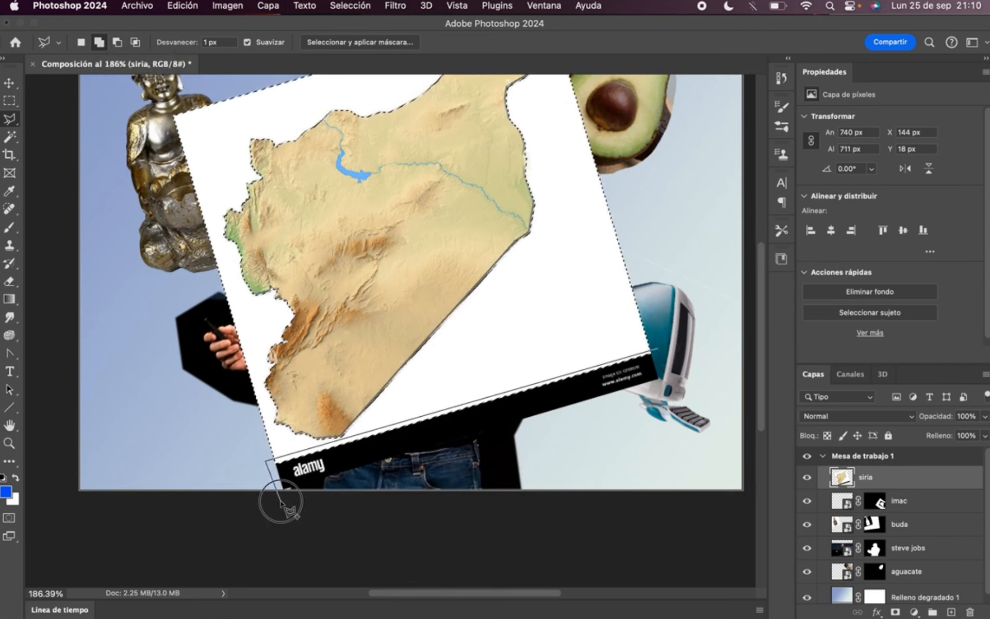
click(681, 395)
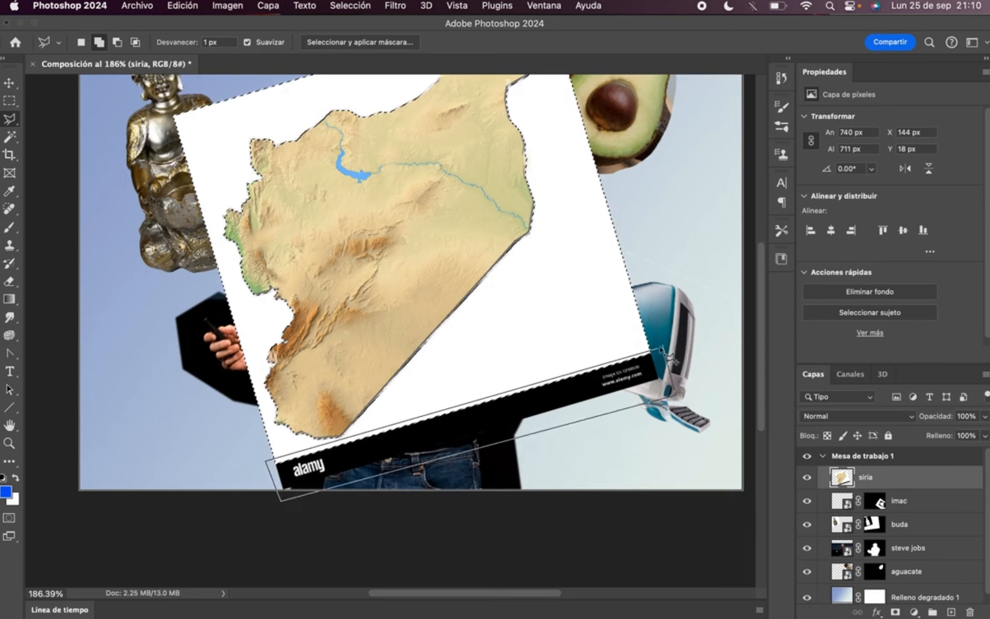
click(658, 350)
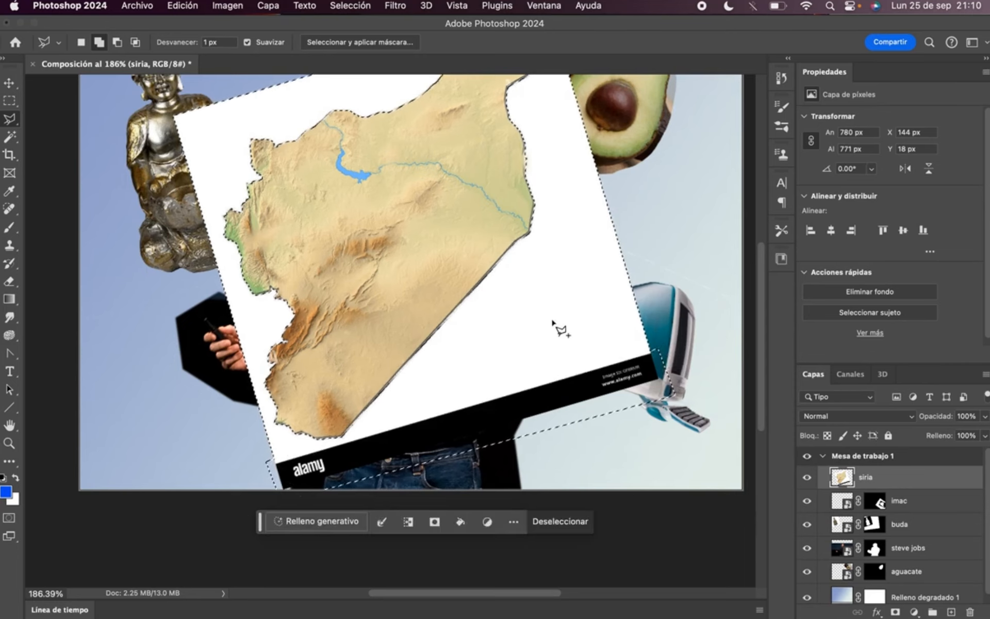
scroll(554, 323, up, 1)
scroll(553, 322, up, 3)
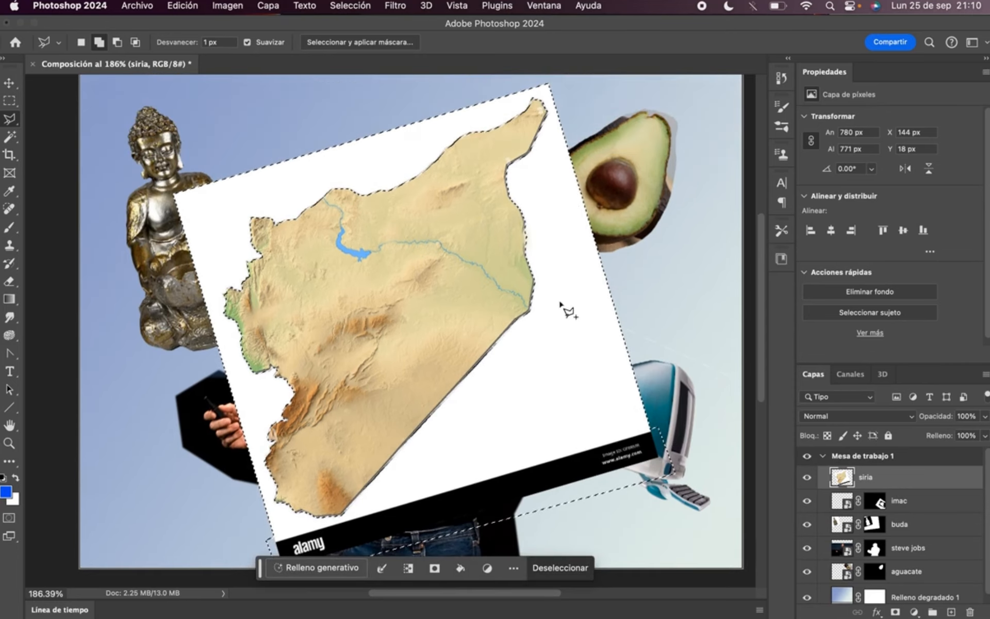
Step: Invert the selection and add it as a layer mask on the siria layer
click(341, 7)
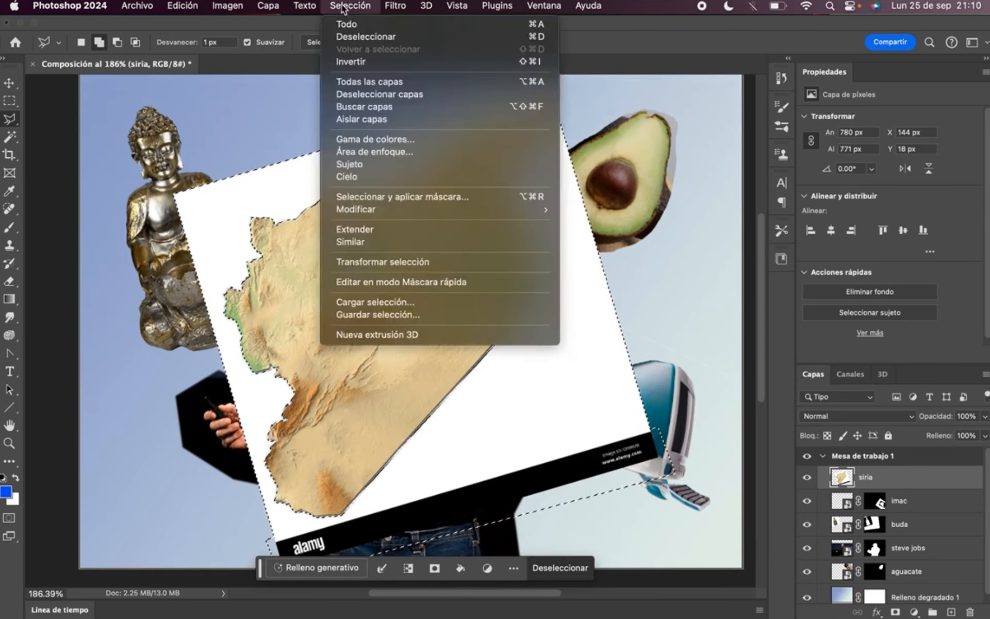
click(361, 62)
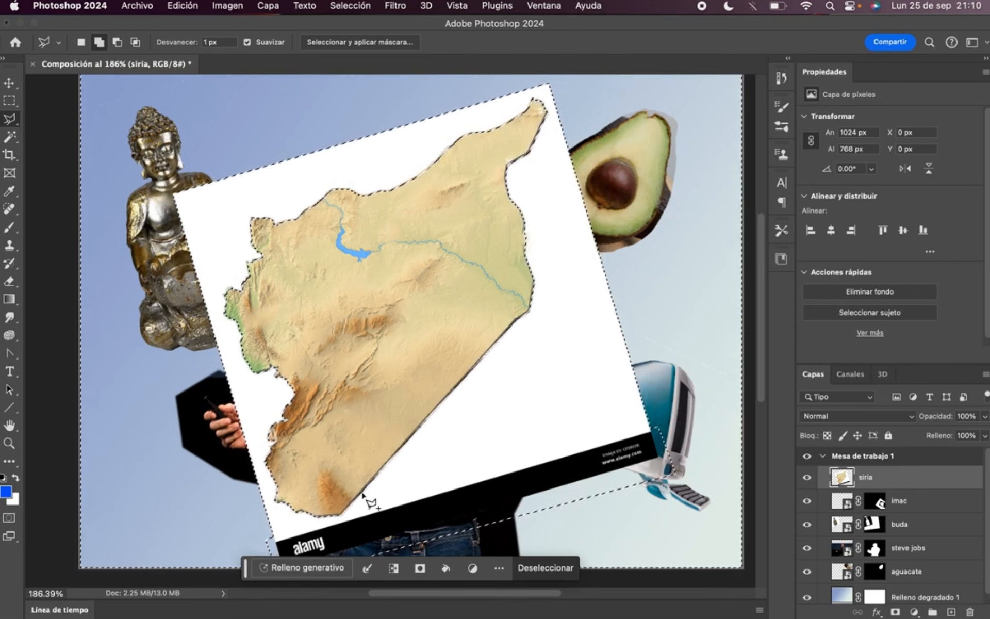
click(896, 612)
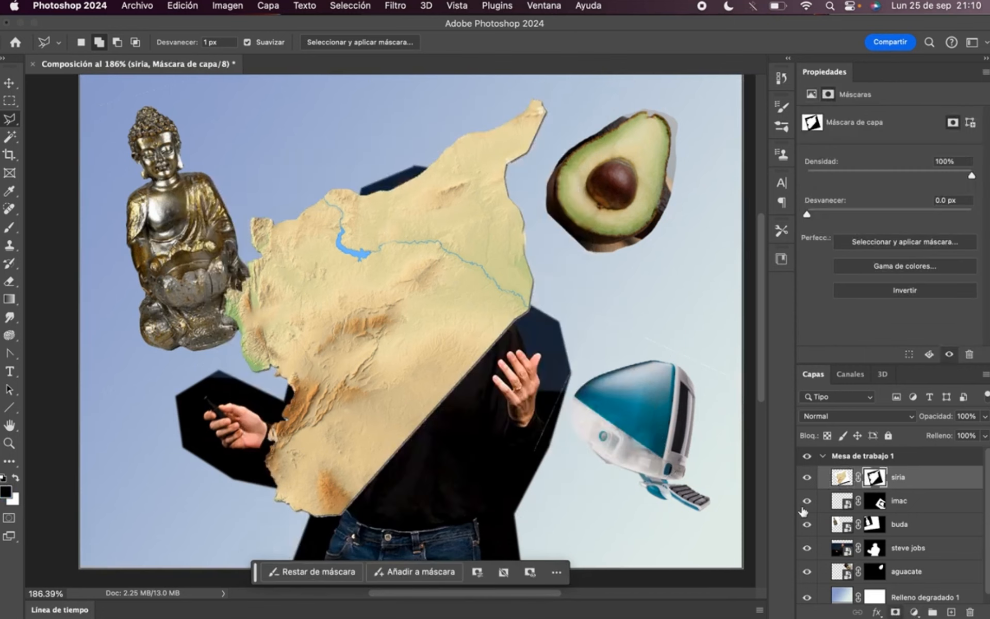
Step: Shrink the siria layer to about 416 px, rotate it clockwise above Steve Jobs's head, and place its layer just above the gradient
click(9, 88)
key(super+t)
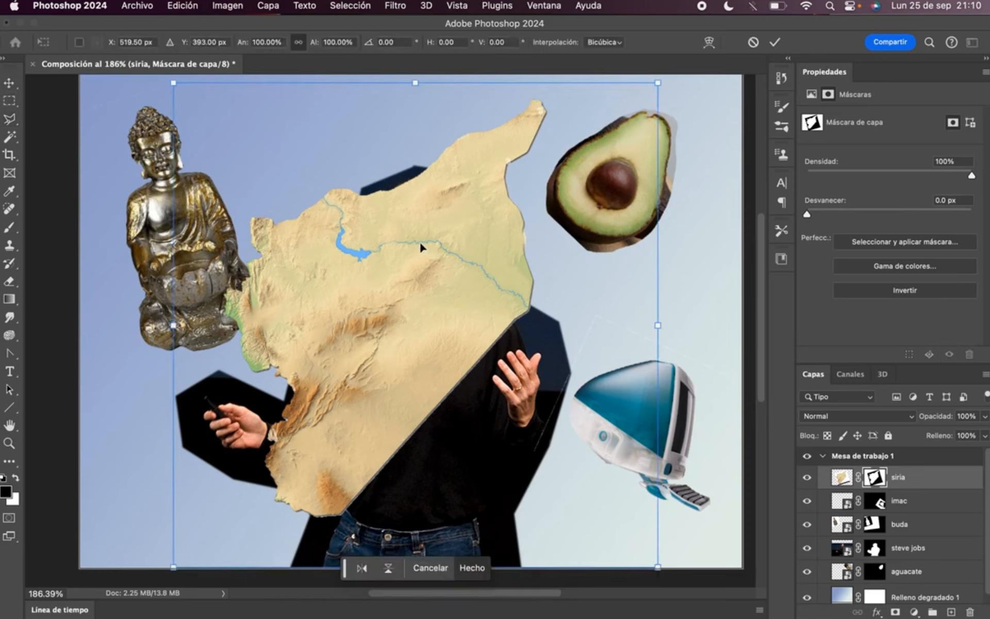
scroll(418, 240, down, 5)
drag(545, 159, 526, 334)
drag(367, 358, 402, 238)
drag(526, 269, 453, 254)
drag(392, 236, 401, 204)
key(Return)
drag(844, 480, 844, 576)
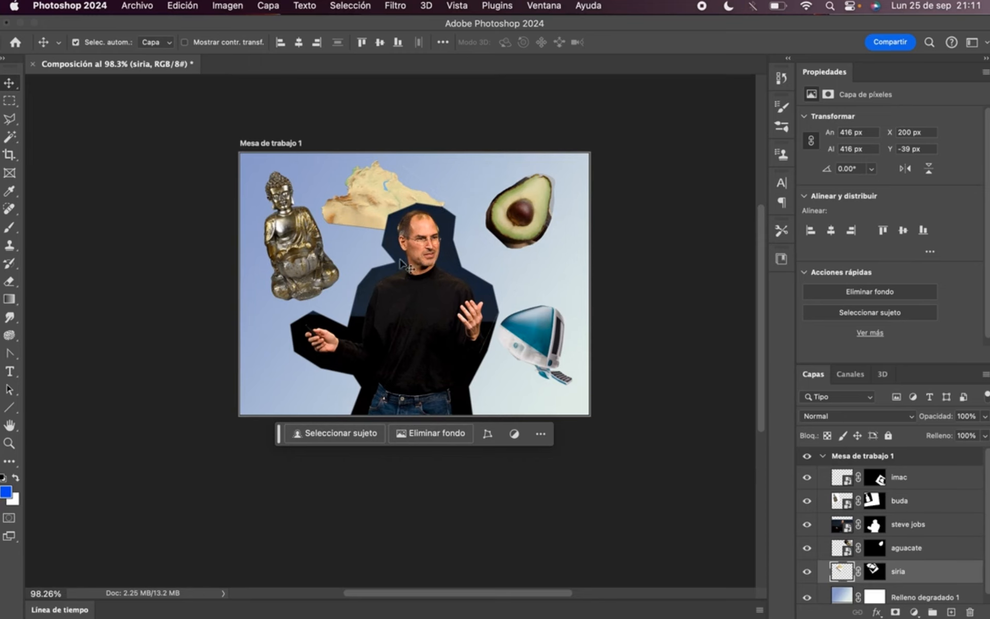
Step: Switch to Finder and place oficinas.jpg from the Ejercicio2 folder into the Photoshop collage
key(super+Tab)
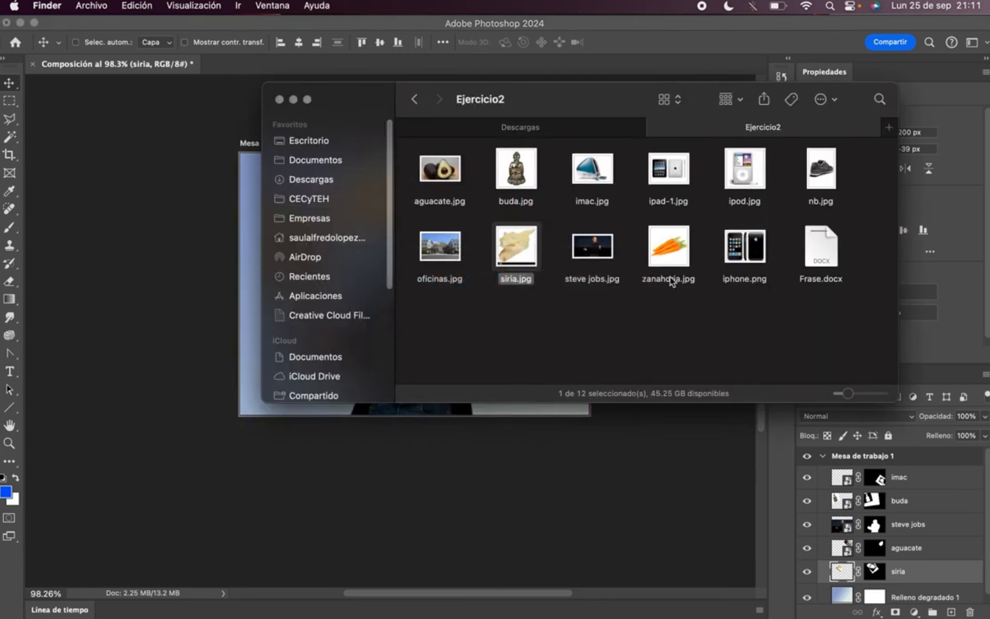
click(457, 259)
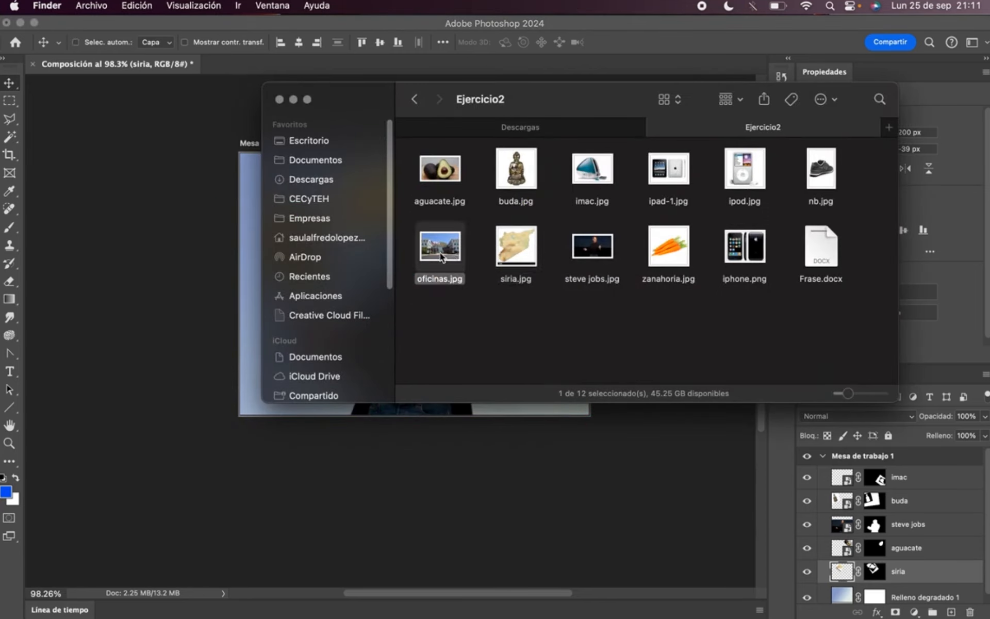
drag(439, 252, 246, 336)
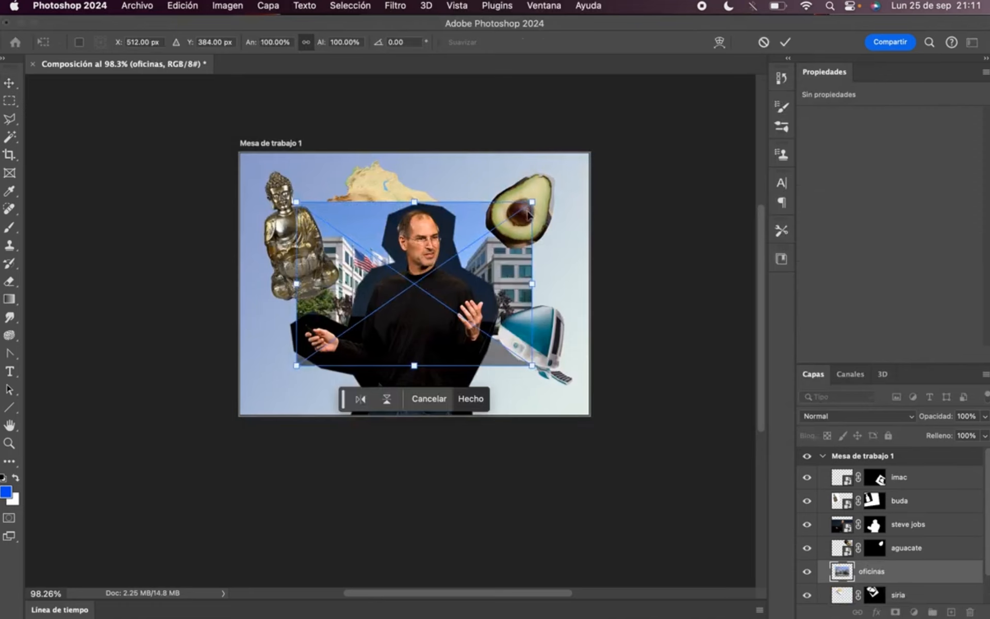
Step: Enlarge the offices photo to about 1049 × 730 px so it spans the artboard's width, positioned toward the lower edge
drag(532, 203, 609, 155)
drag(567, 301, 570, 362)
mouse_move(613, 215)
mouse_down()
mouse_move(593, 221)
mouse_move(598, 229)
mouse_up()
drag(242, 222, 241, 223)
drag(355, 260, 354, 265)
key(Return)
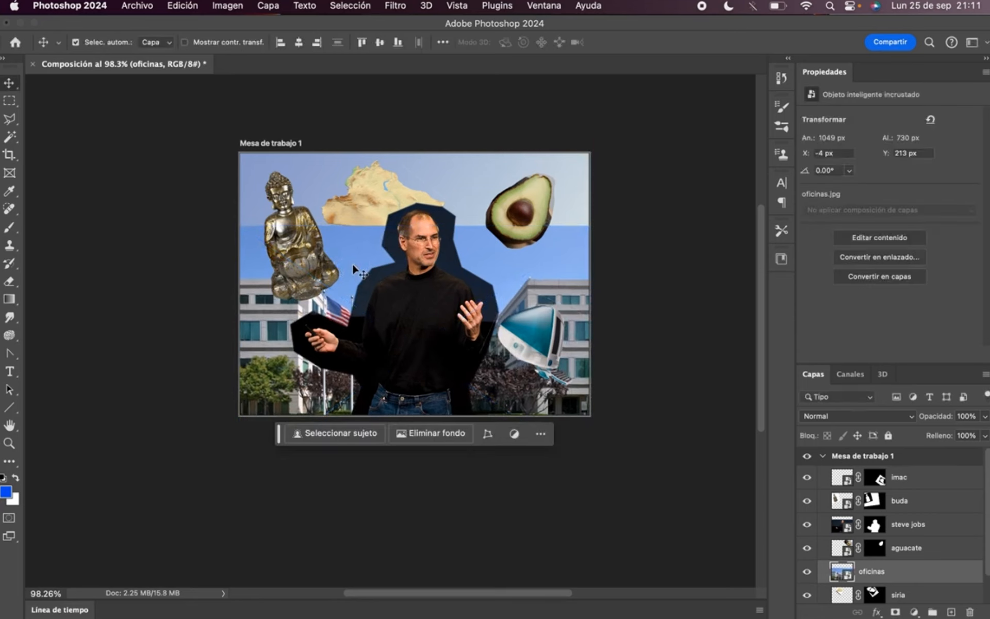
Step: Hide the aguacate, steve jobs, buda and imac layers to expose the offices photo
click(808, 548)
click(808, 524)
click(808, 501)
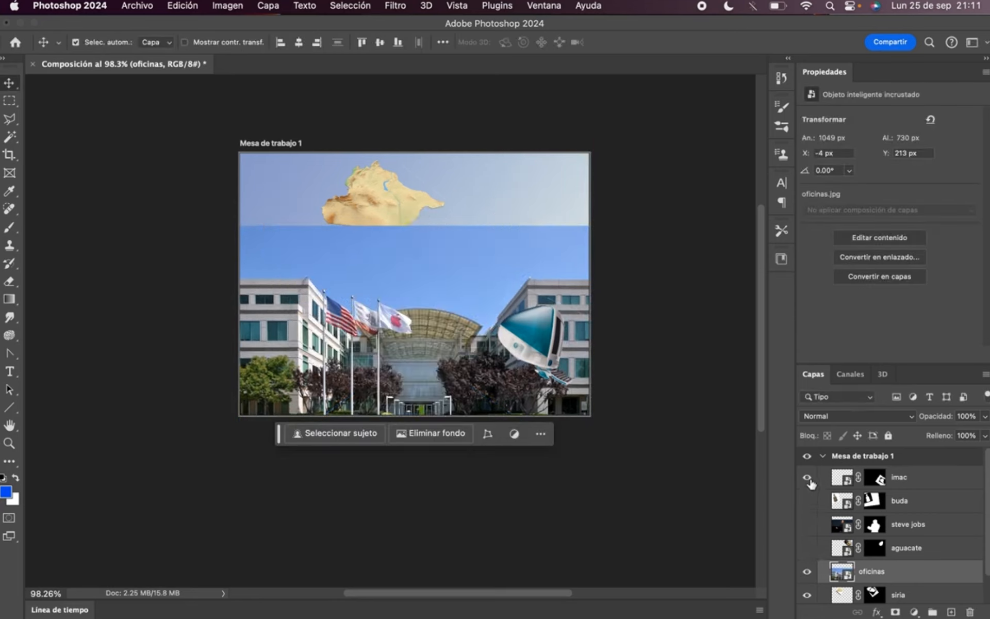
click(808, 477)
scroll(457, 300, up, 3)
scroll(457, 300, up, 3)
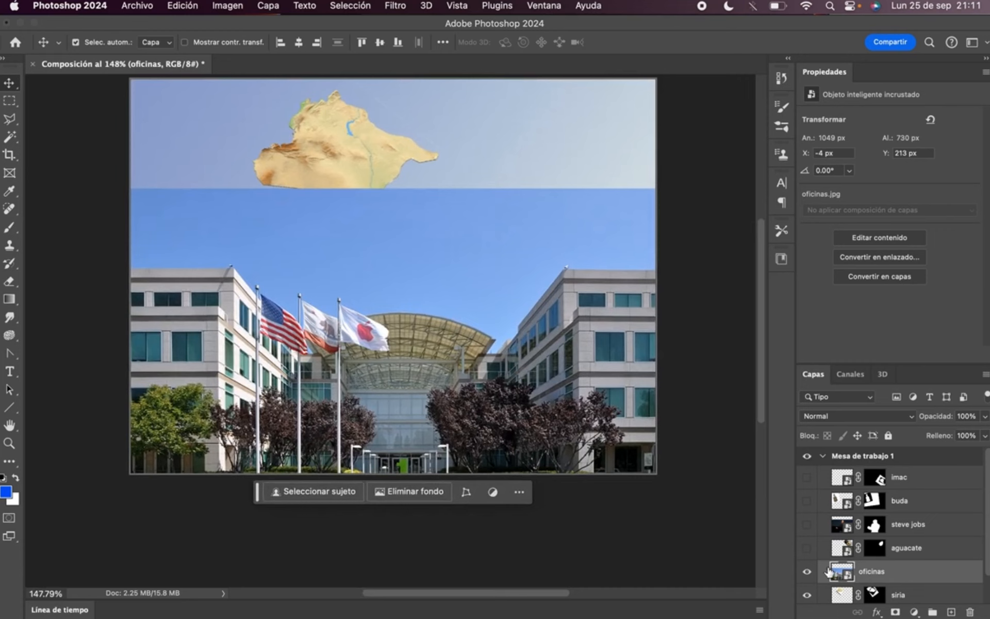
Step: Select the sky in the offices photo with the Magic Wand and inspect the selection edge around the buildings
click(10, 137)
click(314, 233)
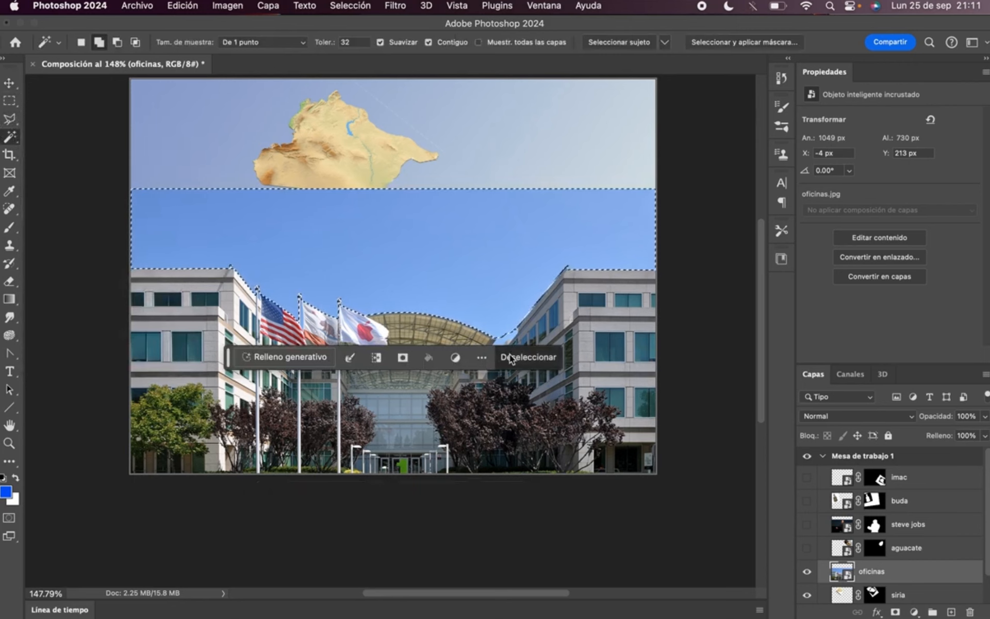
alt+scroll(510, 322, up, 5)
alt+scroll(509, 322, up, 8)
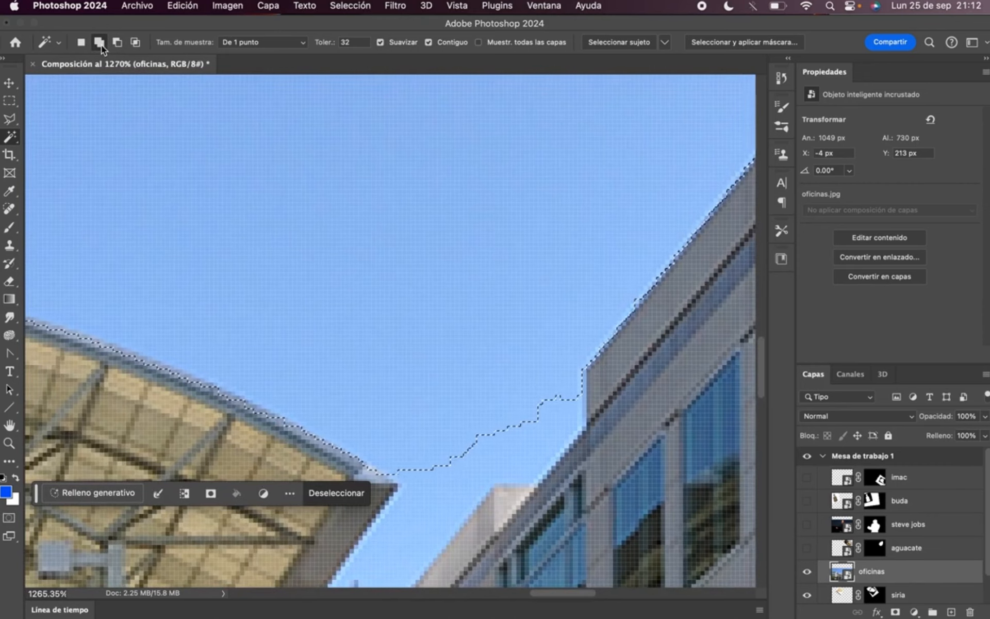
alt+scroll(428, 306, down, 5)
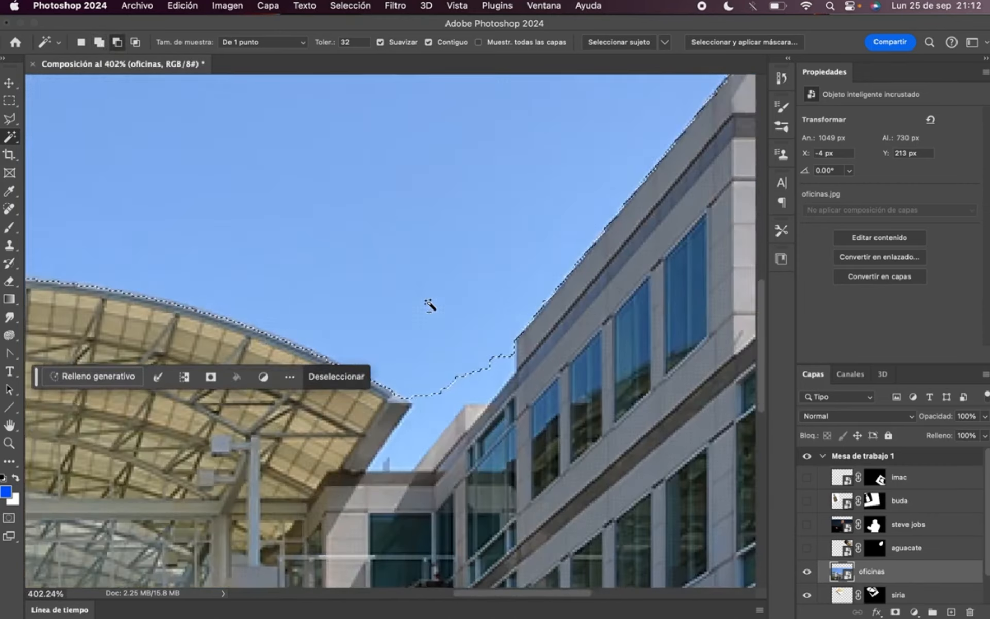
alt+scroll(428, 305, down, 4)
alt+scroll(429, 306, up, 3)
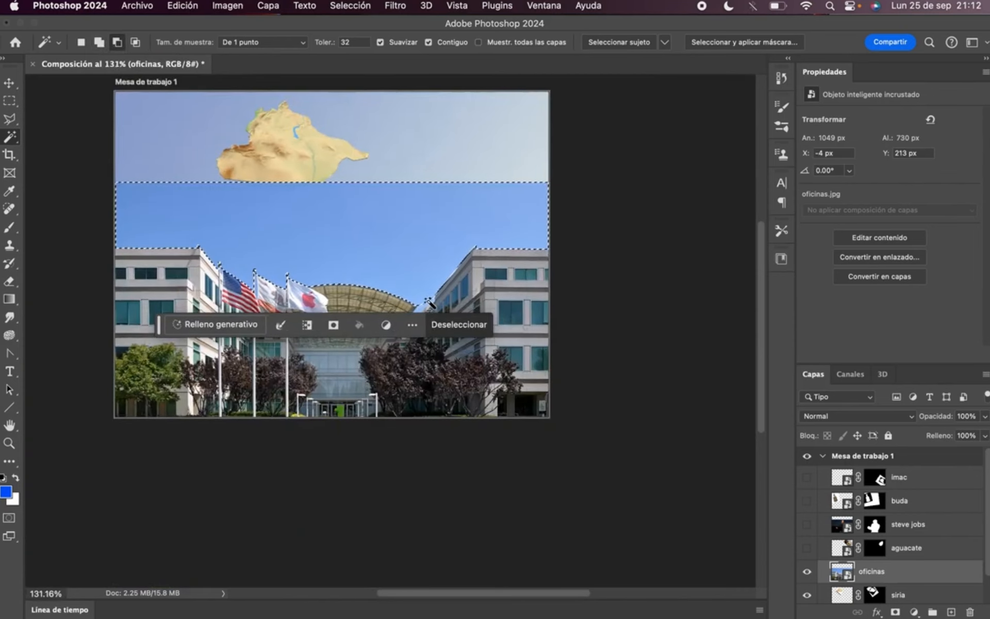
alt+scroll(429, 305, up, 3)
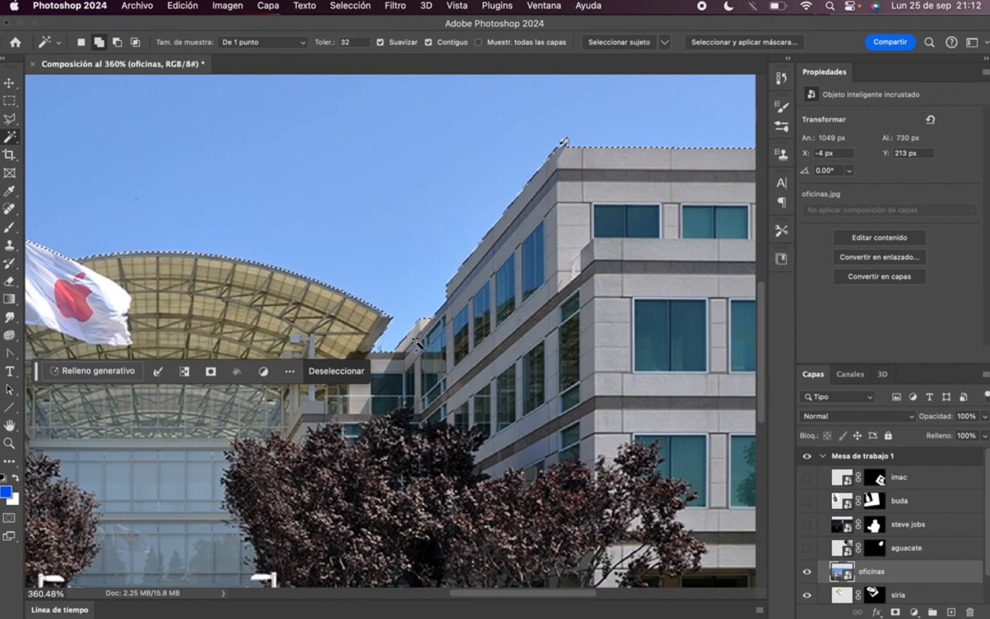
alt+scroll(417, 344, down, 4)
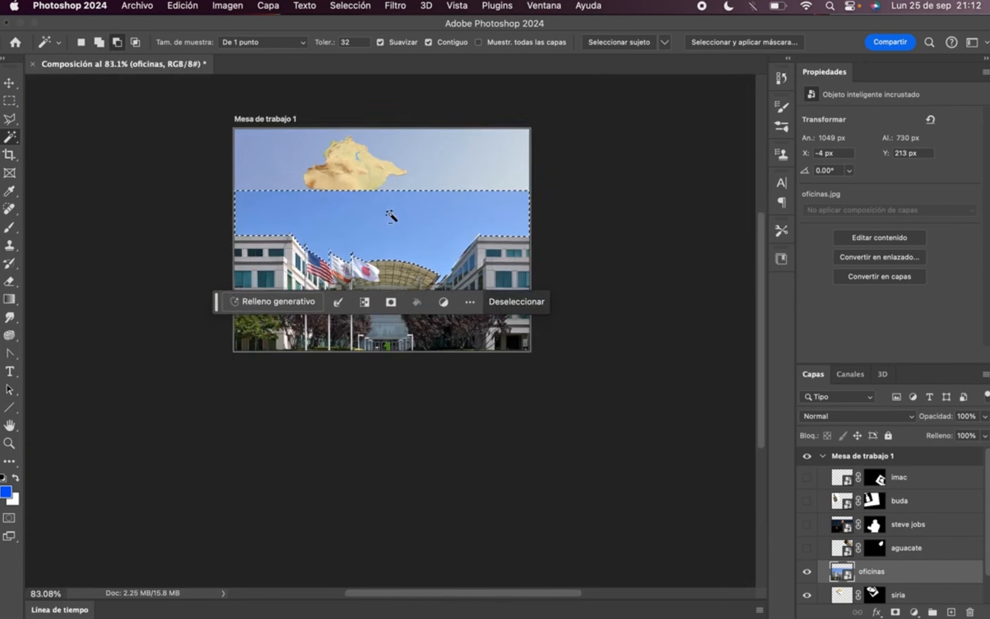
alt+scroll(392, 215, up, 3)
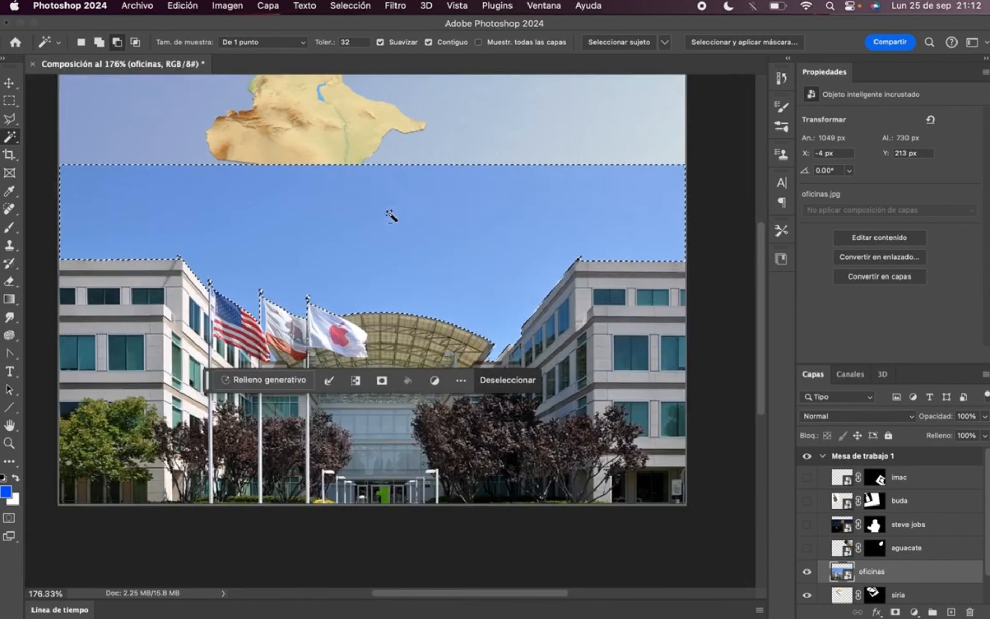
alt+scroll(392, 216, down, 1)
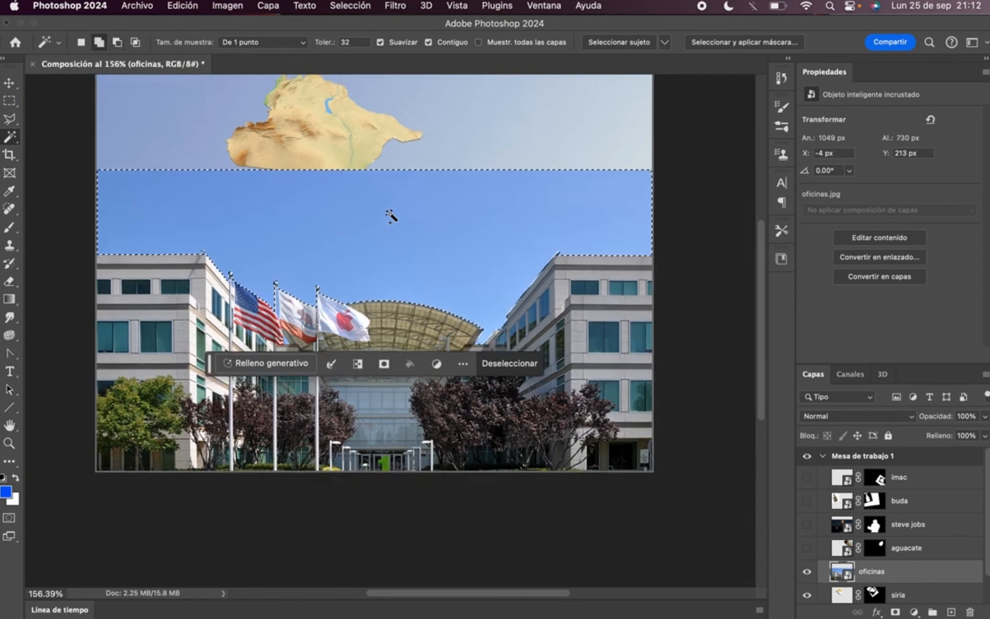
Step: Invert the sky selection and apply it as a layer mask on the oficinas layer, keeping only the buildings
key(super+shift+i)
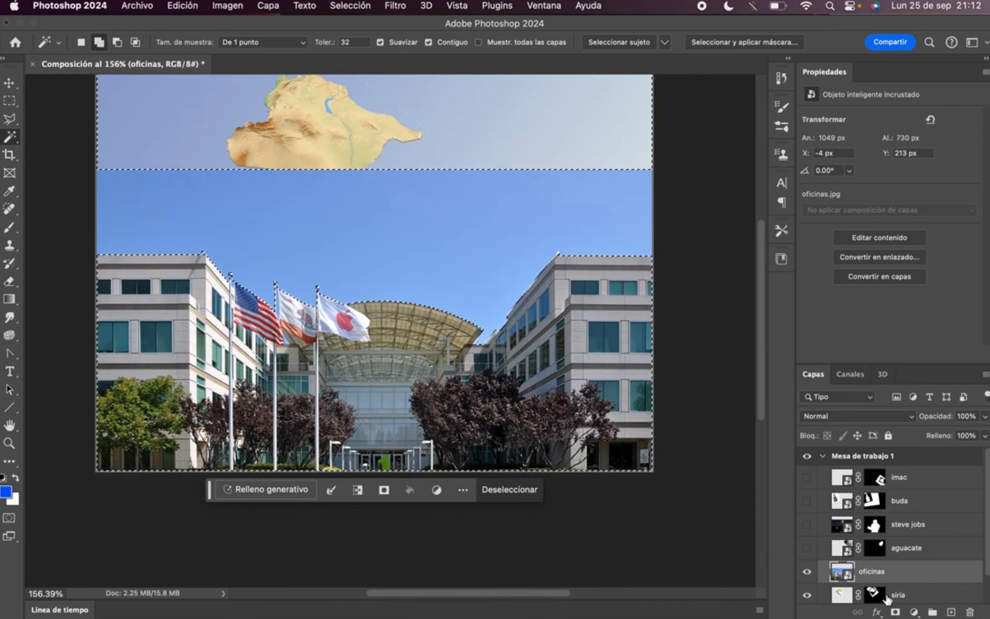
click(896, 612)
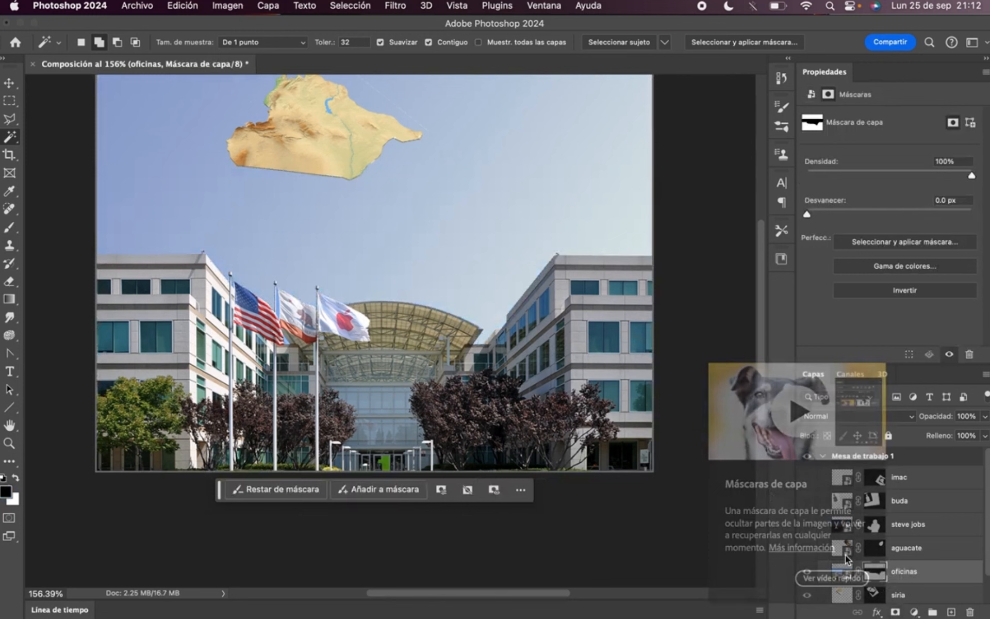
click(18, 84)
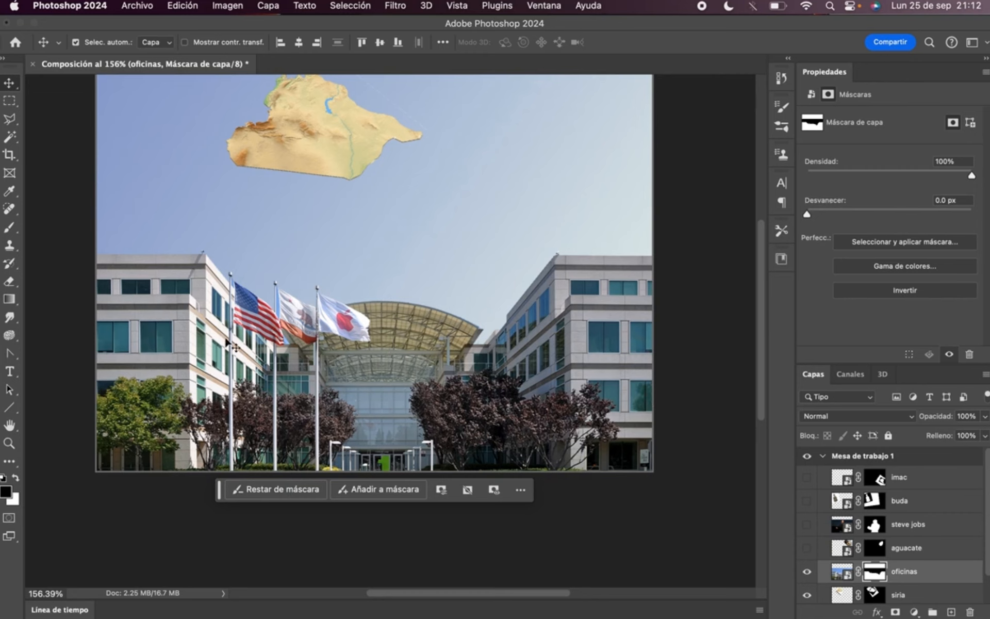
Step: Show the aguacate, steve jobs, buda and imac layers again and view the whole artboard
click(807, 548)
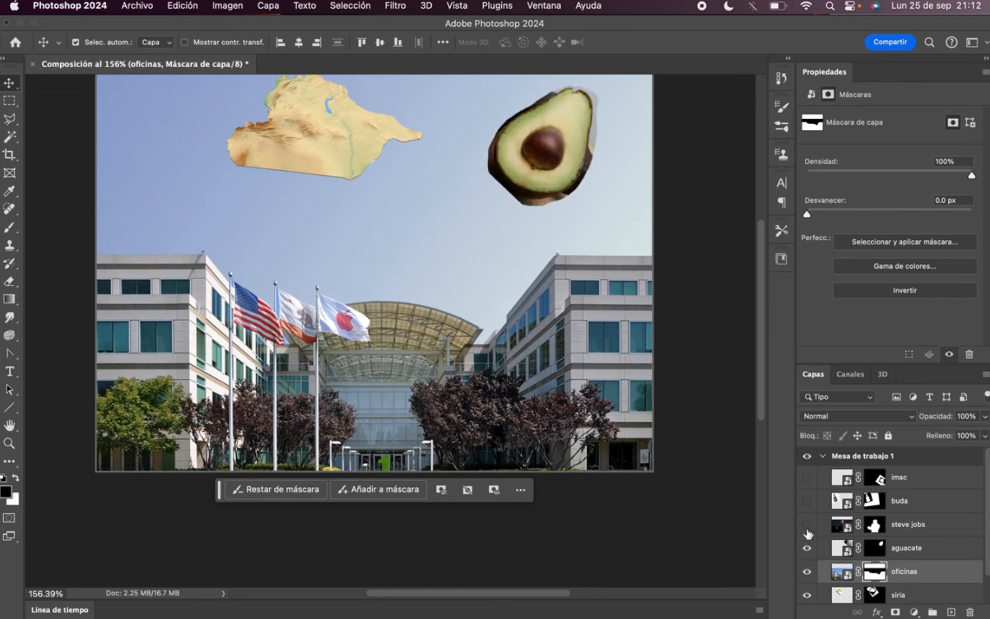
click(807, 524)
click(807, 501)
click(807, 477)
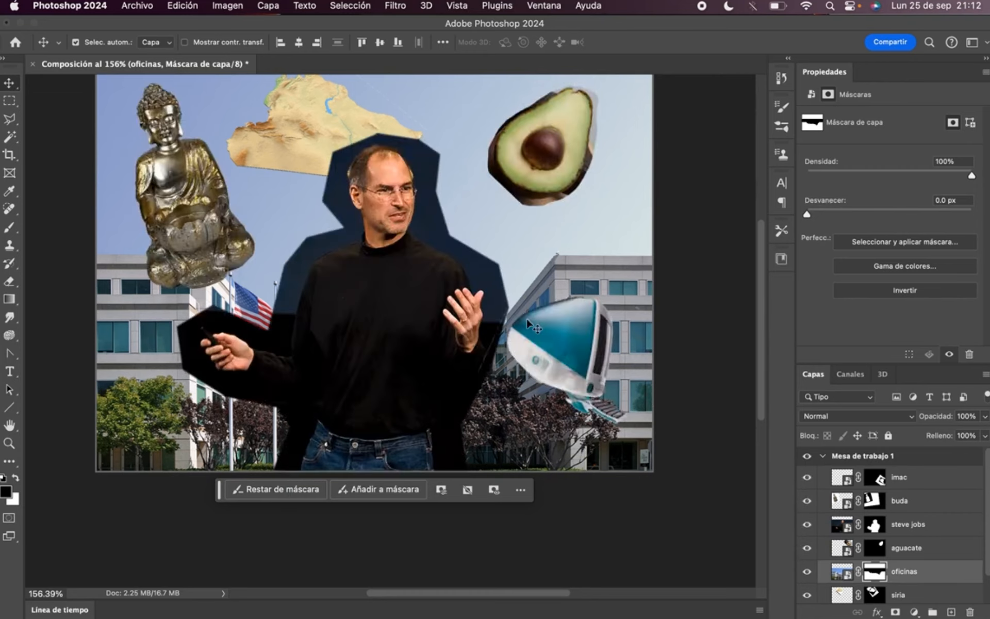
scroll(506, 301, down, 3)
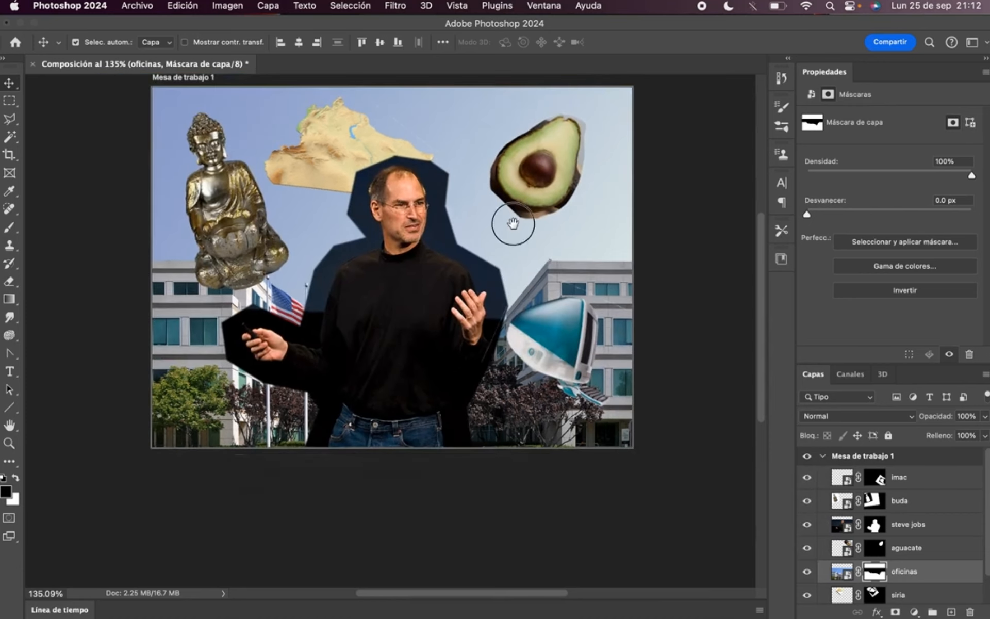
drag(512, 221, 522, 271)
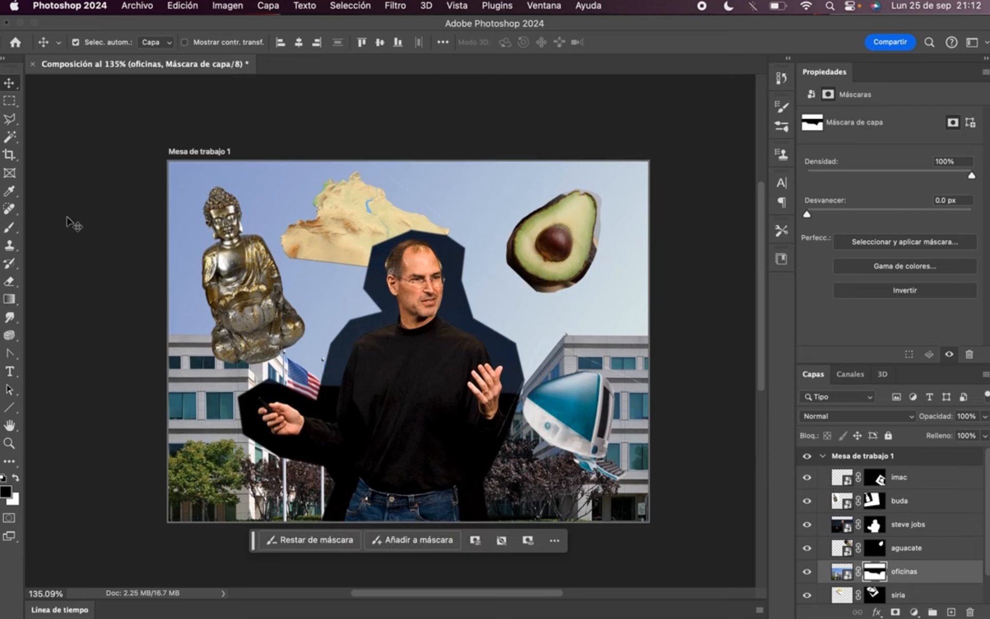
Step: Switch to Finder, preview the quote in Frase.docx, and return to Photoshop
key(super+Tab)
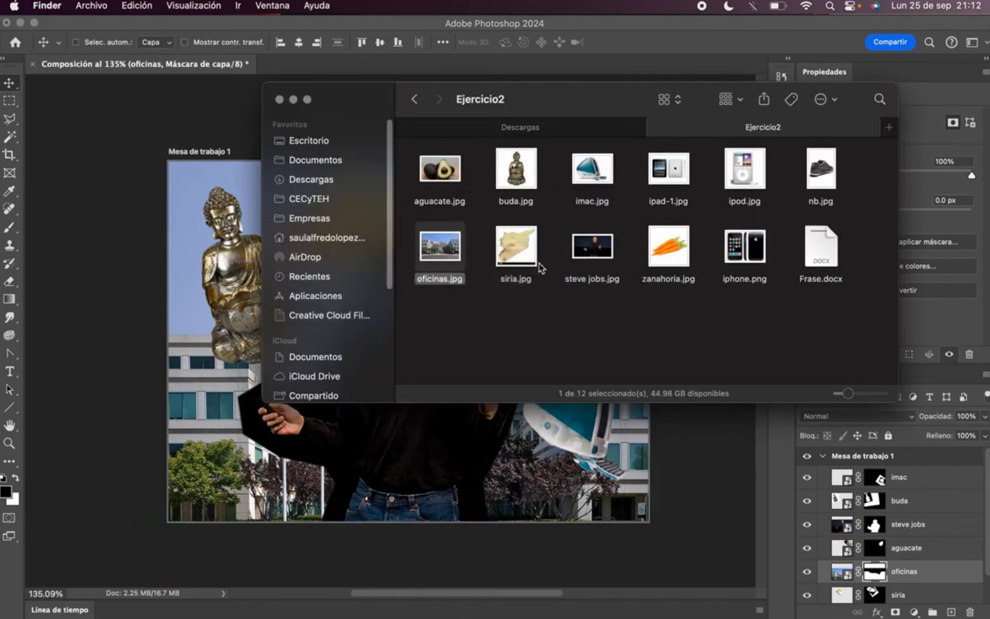
click(833, 258)
key(space)
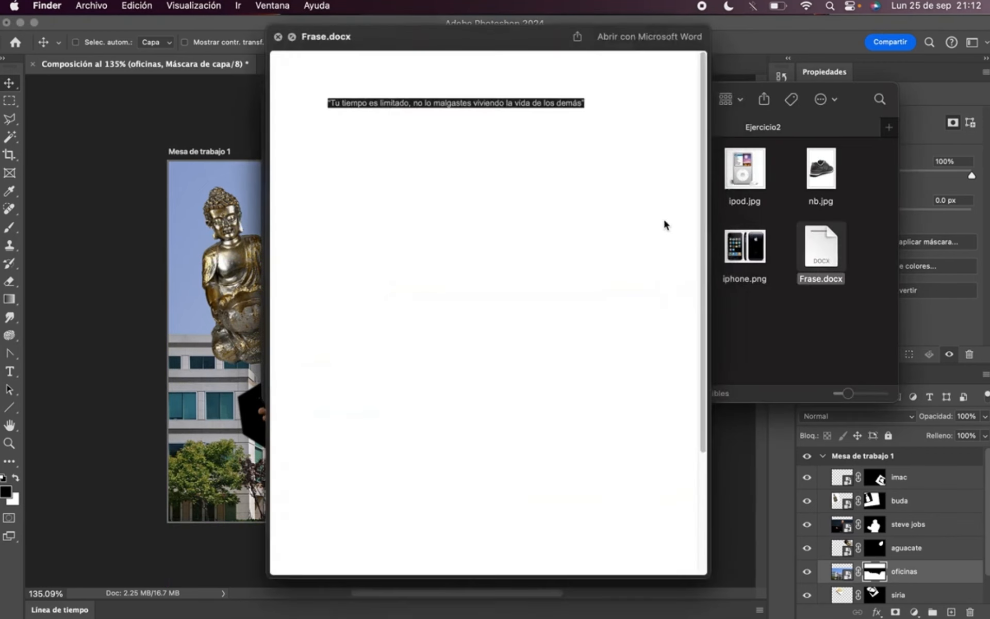
drag(582, 108, 340, 110)
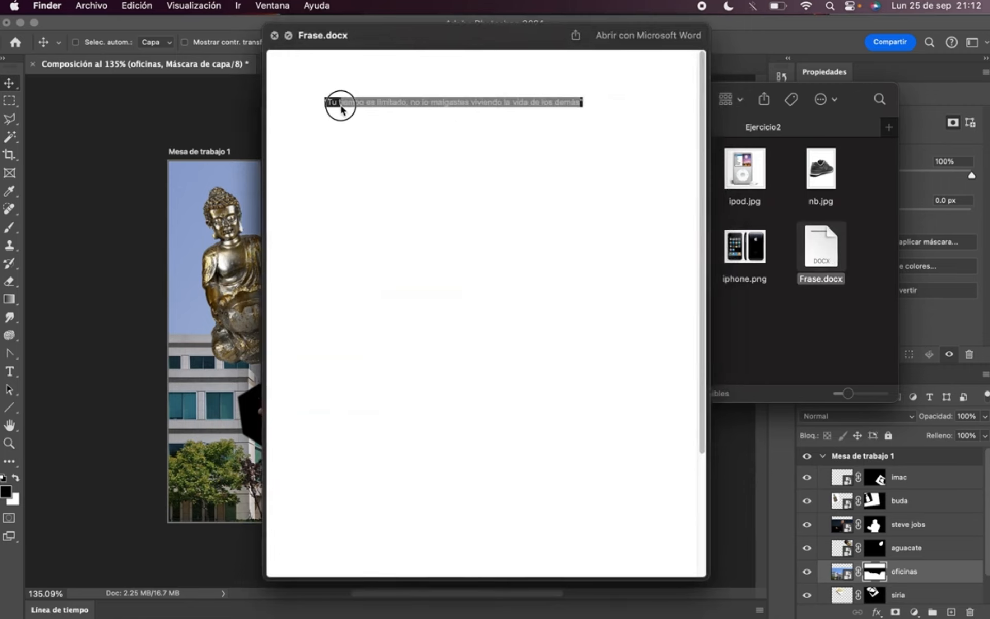
drag(341, 110, 331, 109)
key(space)
click(125, 330)
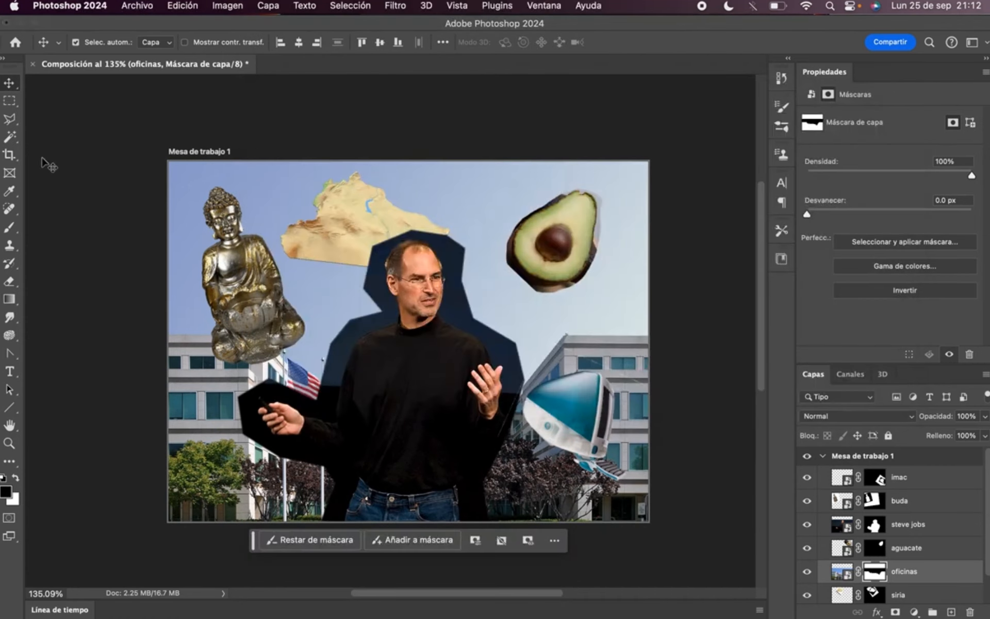
Step: Create a horizontal text box over Steve Jobs's torso reading "Las oficinas de Apple en Infinite Loop" and move its layer above imac
key(t)
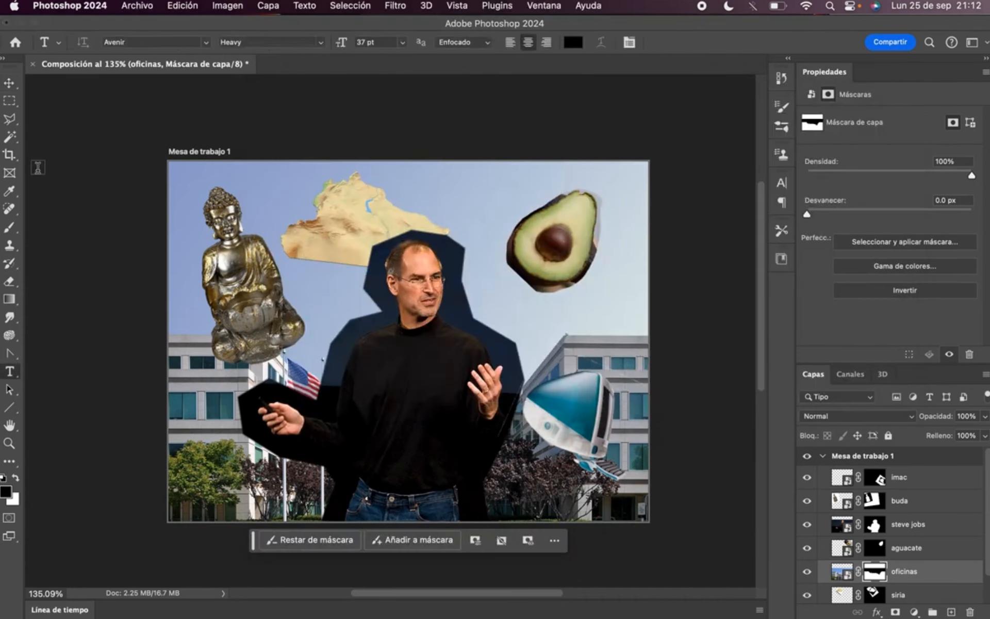
click(9, 372)
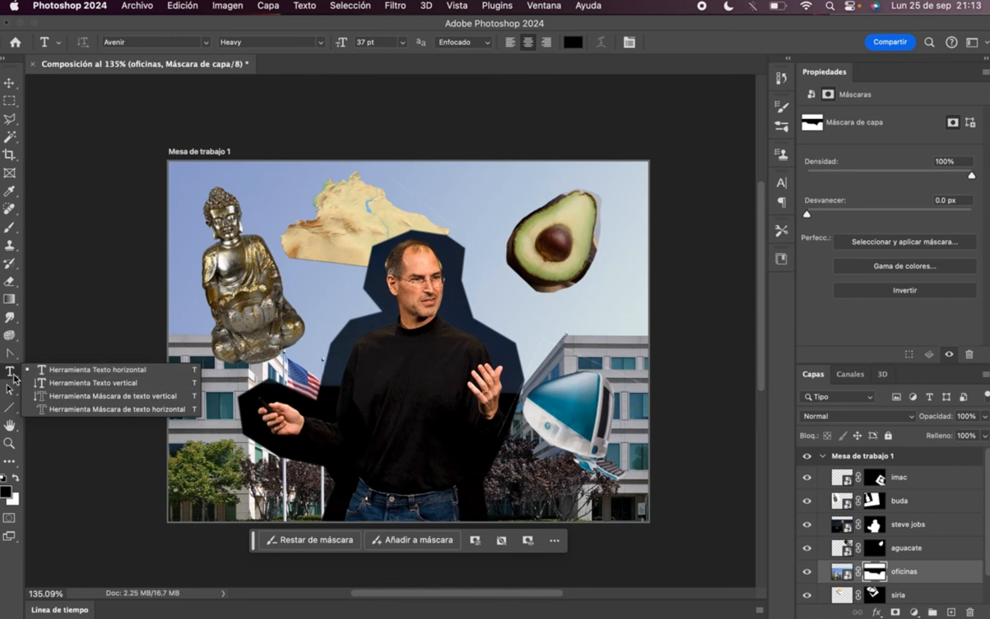
click(52, 375)
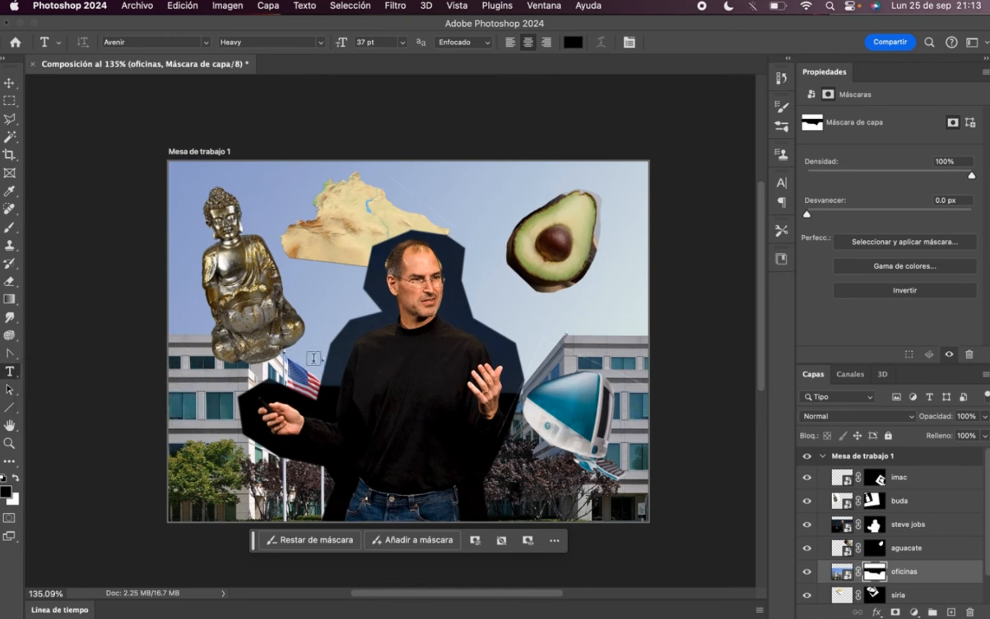
drag(320, 331, 509, 499)
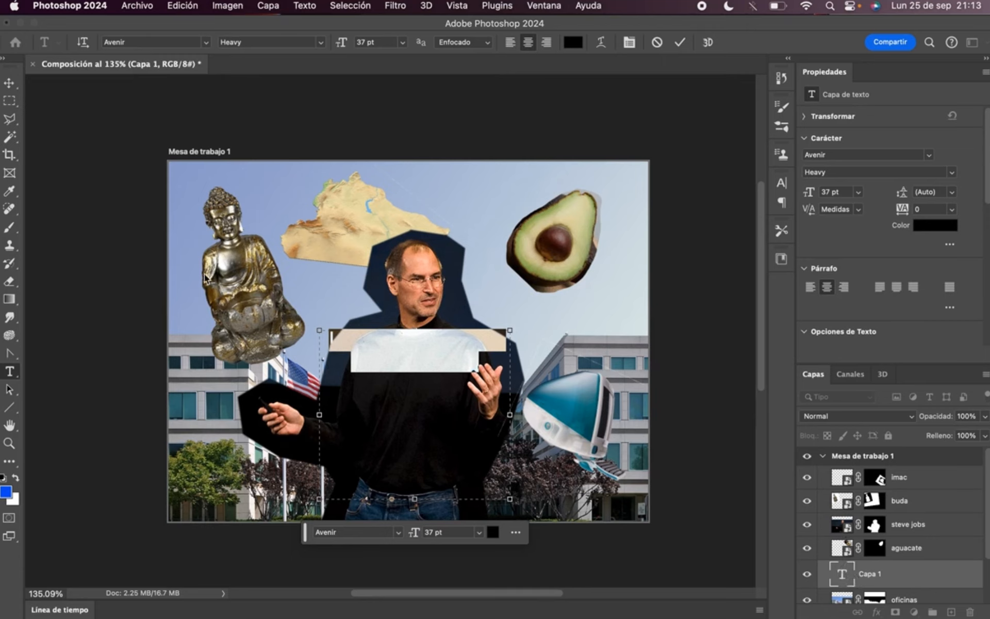
click(9, 83)
drag(834, 581, 839, 477)
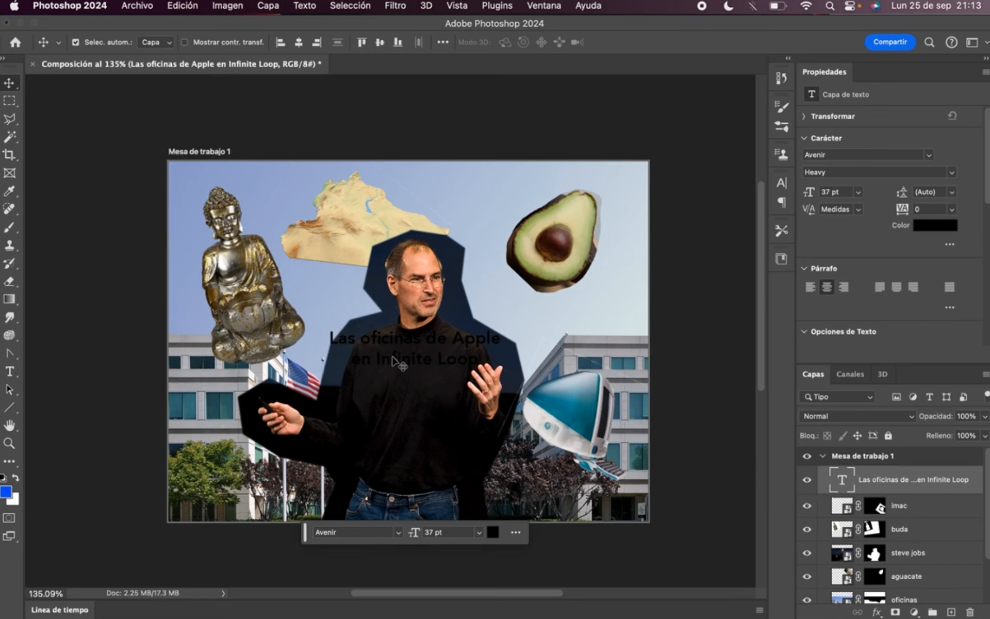
Step: Switch to Finder, open Frase.docx in Word, and copy the whole quote
key(super+Tab)
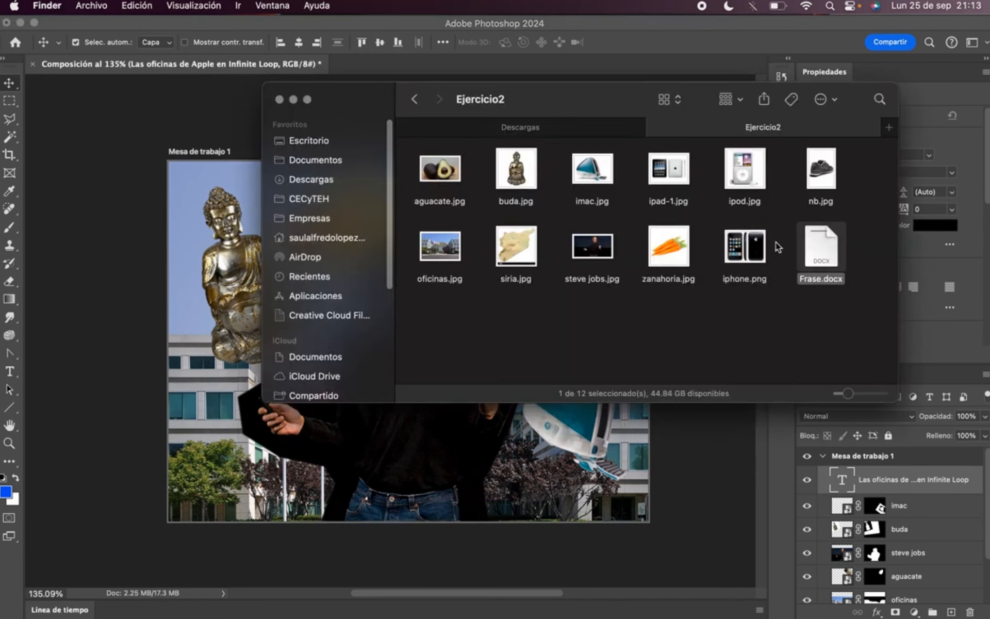
click(834, 248)
double_click(815, 246)
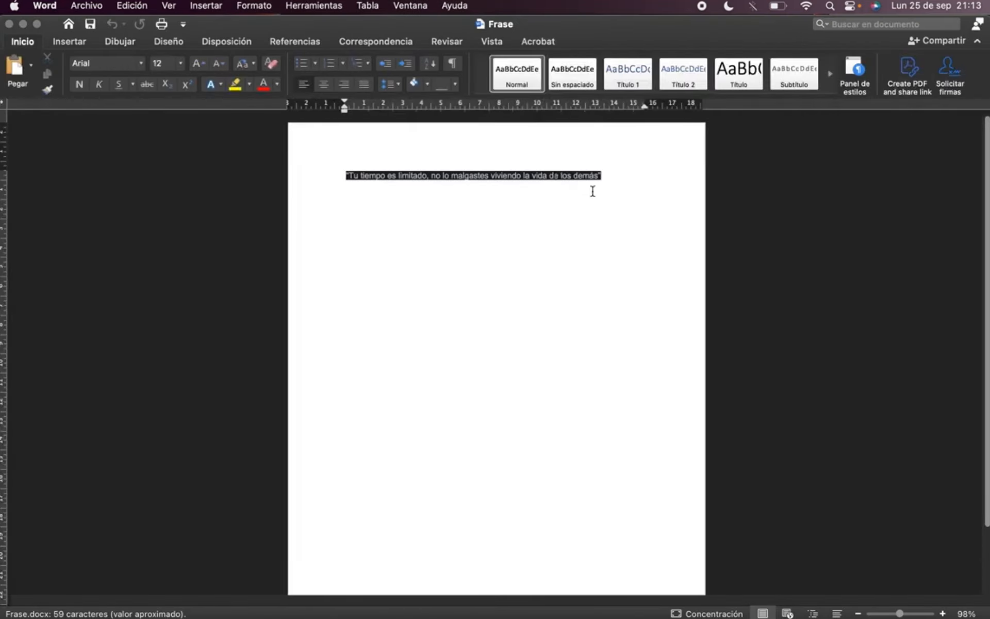
drag(598, 184, 341, 175)
key(super+c)
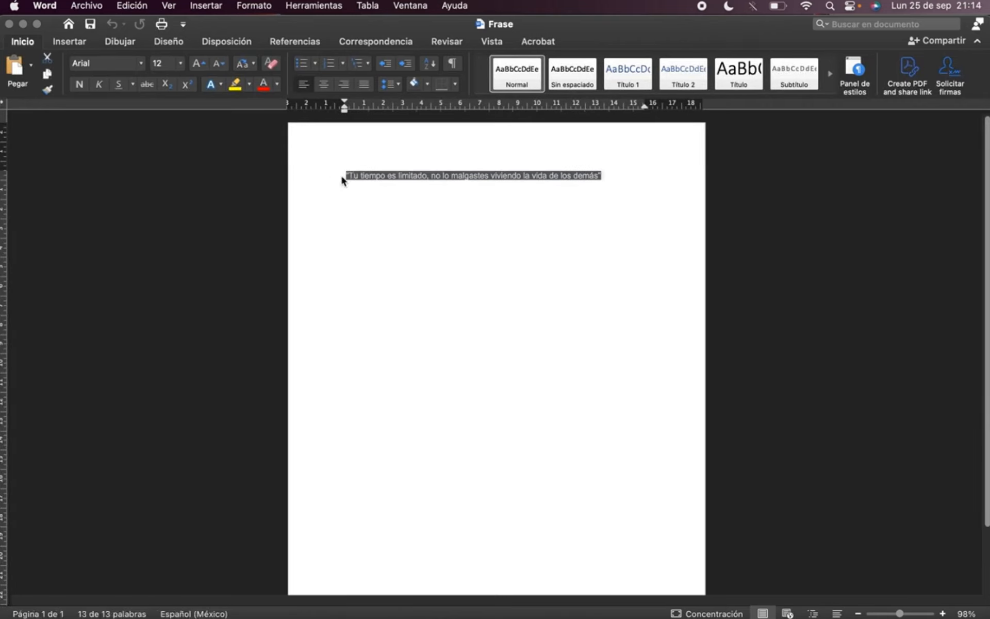
Step: Return to Photoshop and replace the text layer's content with "Tu tiempo es limitado, no lo malgastes viviendo la vida de los demás"
key(super+Tab)
key(super+Tab)
key(super+Tab)
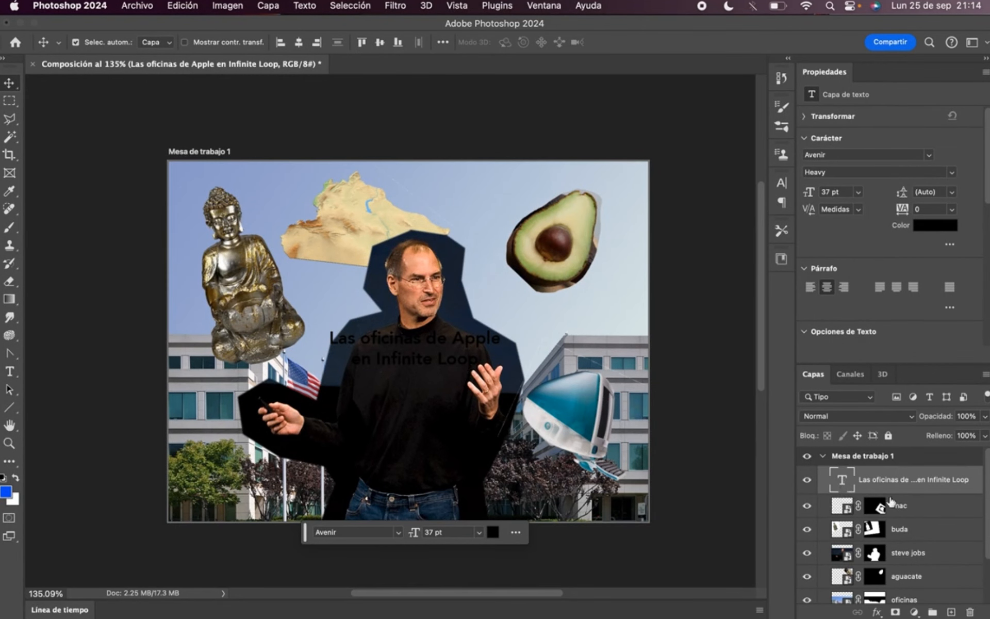
double_click(843, 487)
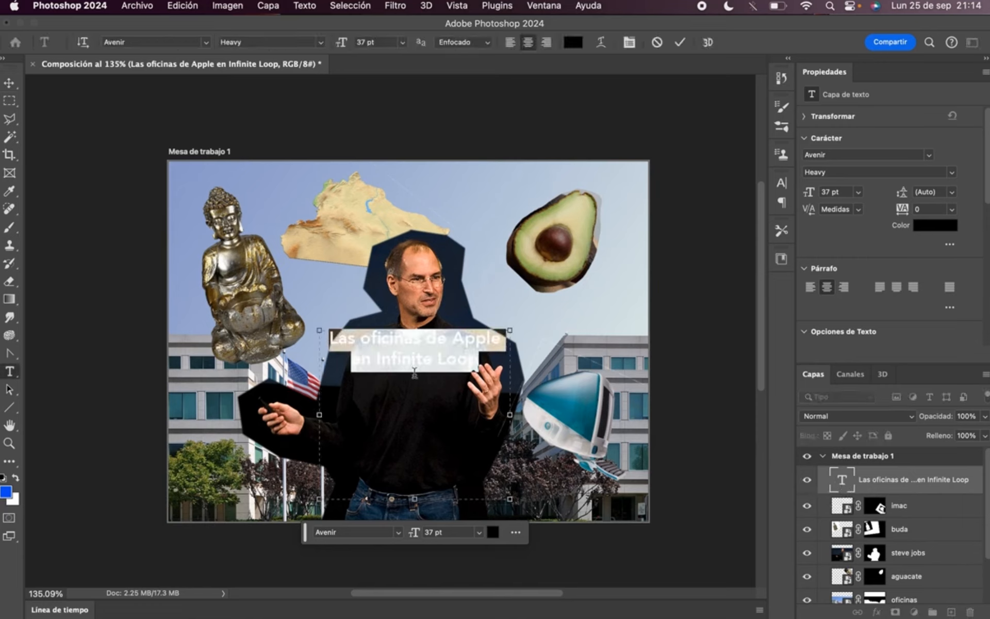
key(super+v)
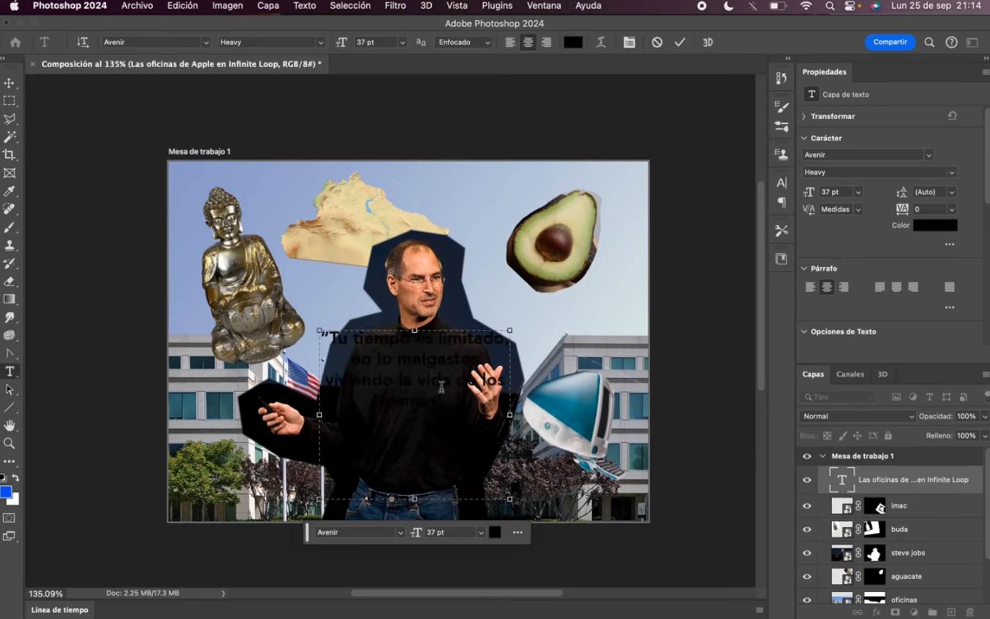
Step: Select the entire quote on Steve Jobs's torso and set its text color to white
drag(454, 408, 307, 336)
drag(442, 398, 289, 344)
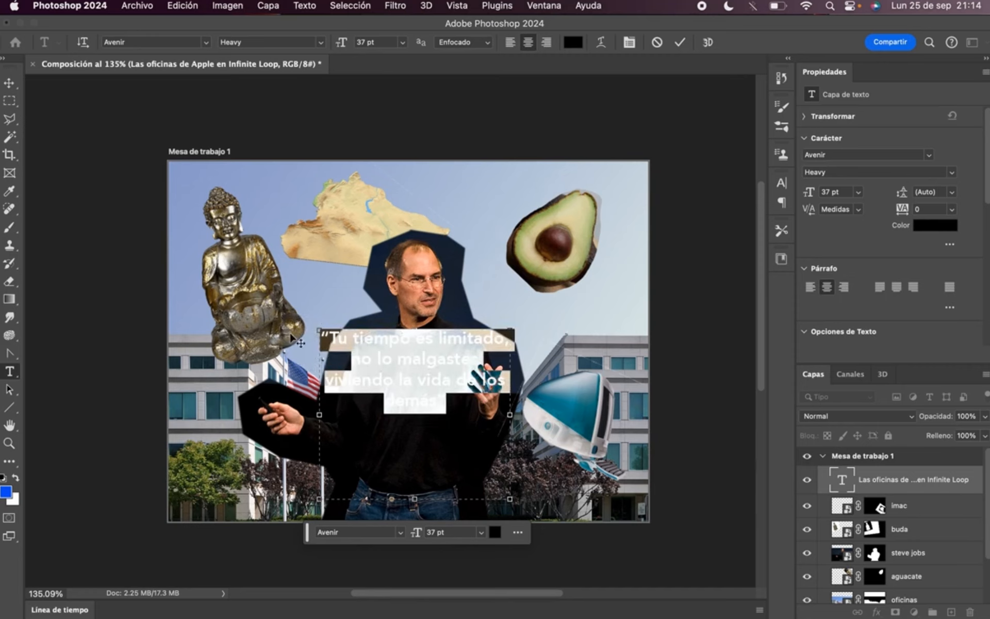
drag(448, 402, 308, 332)
click(573, 42)
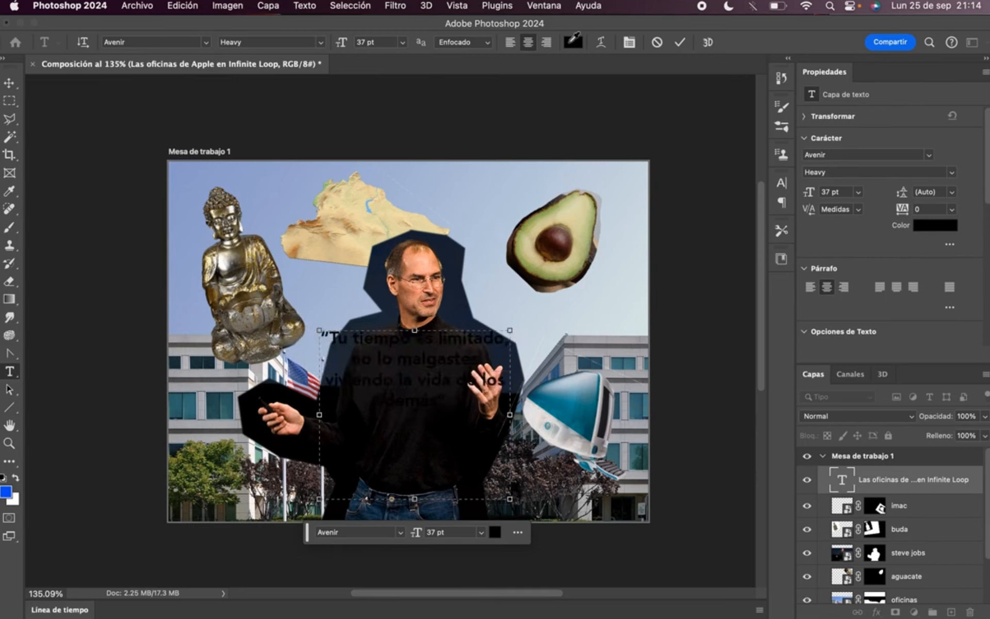
drag(199, 178, 111, 144)
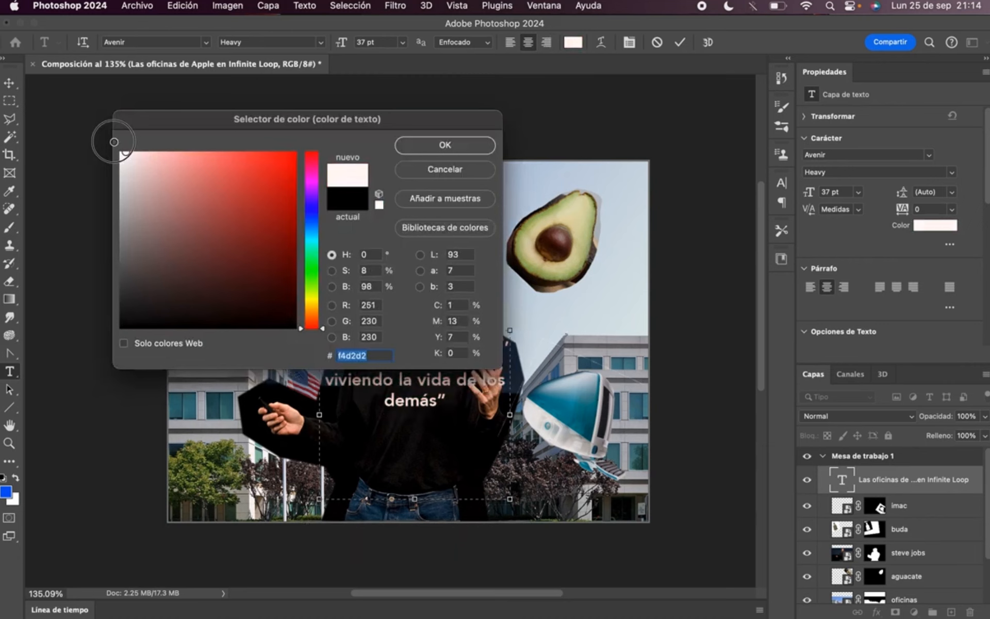
click(411, 149)
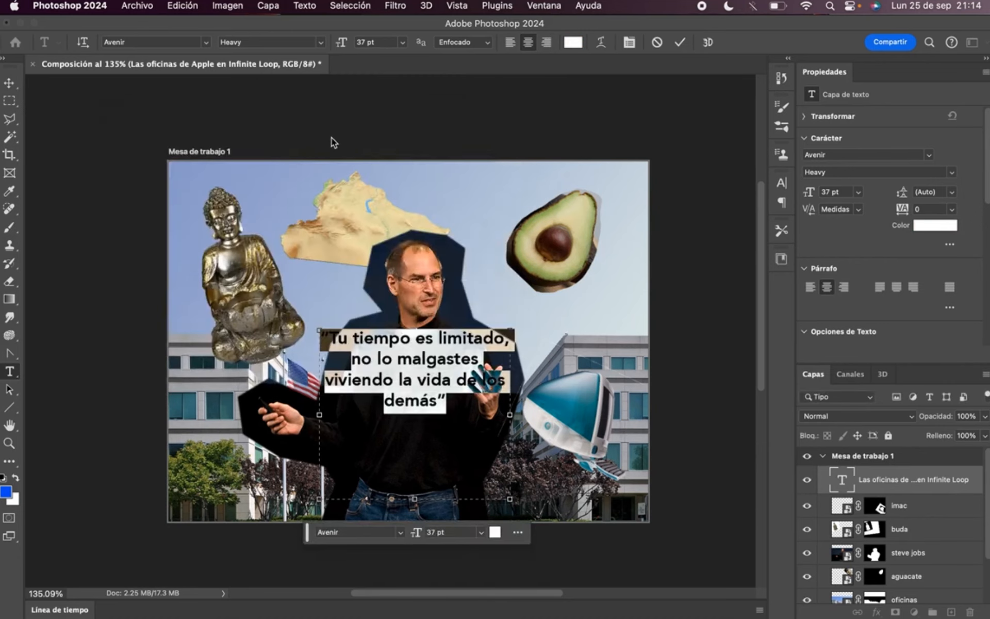
Step: Try the Baloo font on the selected quote, and settle on Andale Mono
click(205, 43)
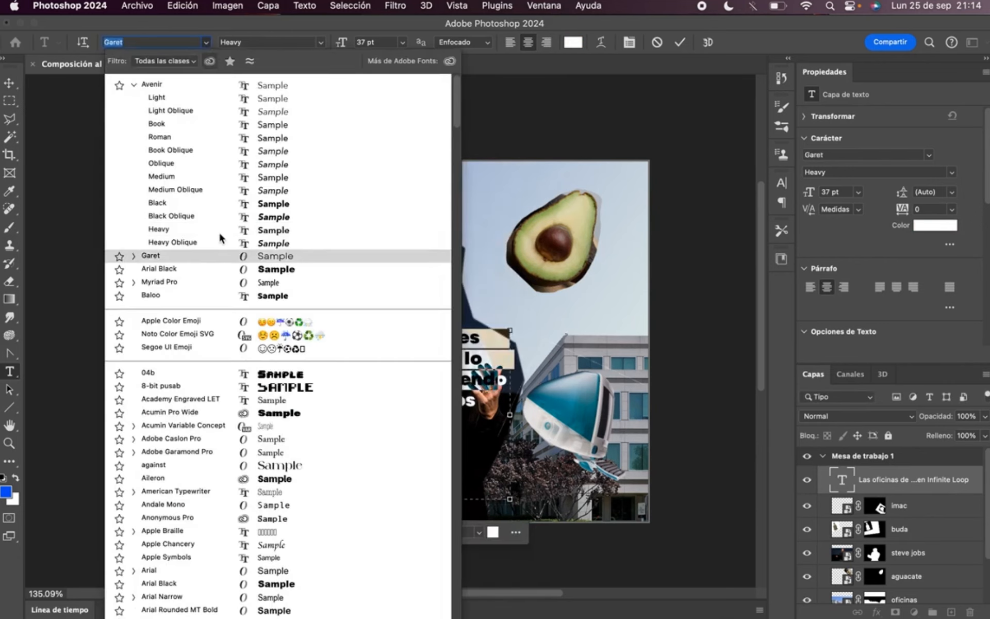
click(215, 296)
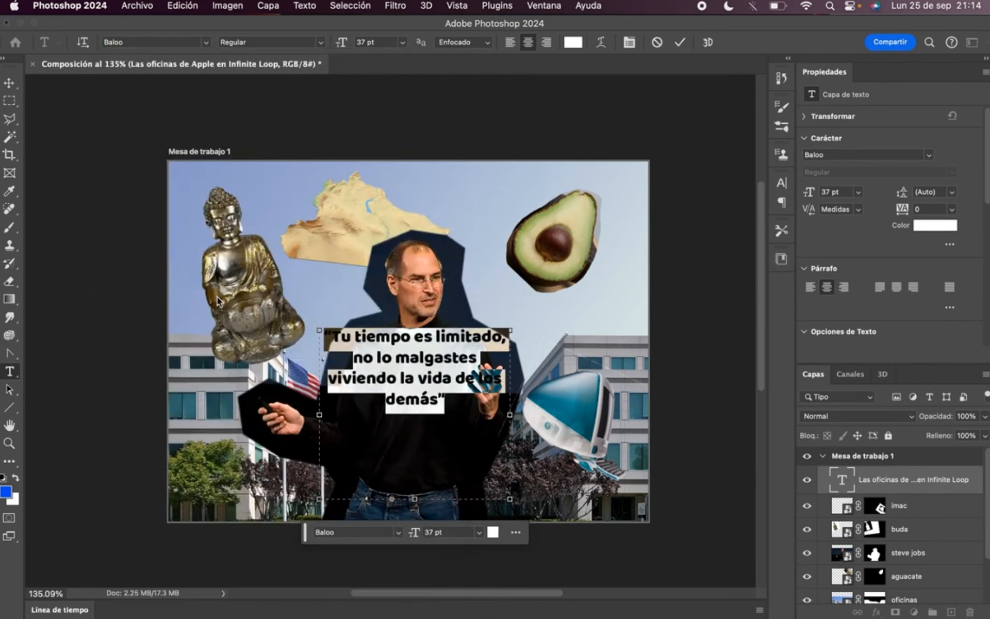
click(319, 44)
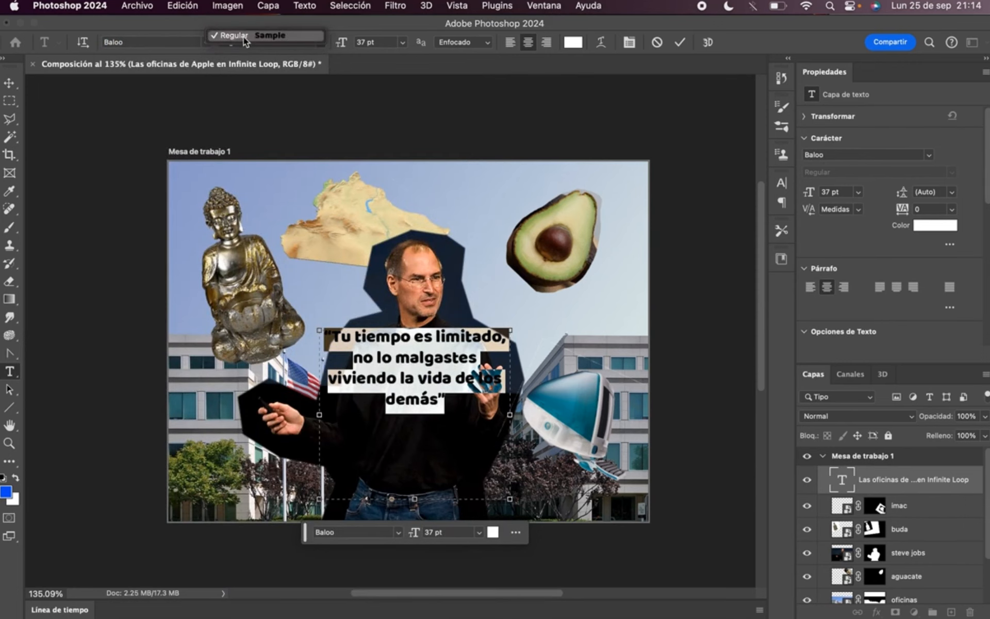
click(208, 42)
click(208, 42)
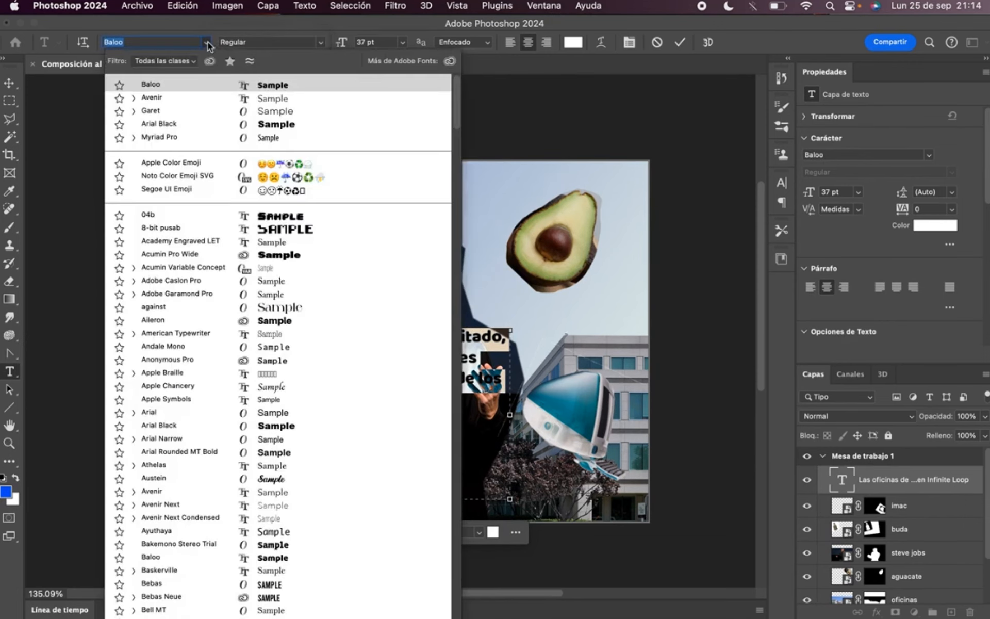
click(255, 347)
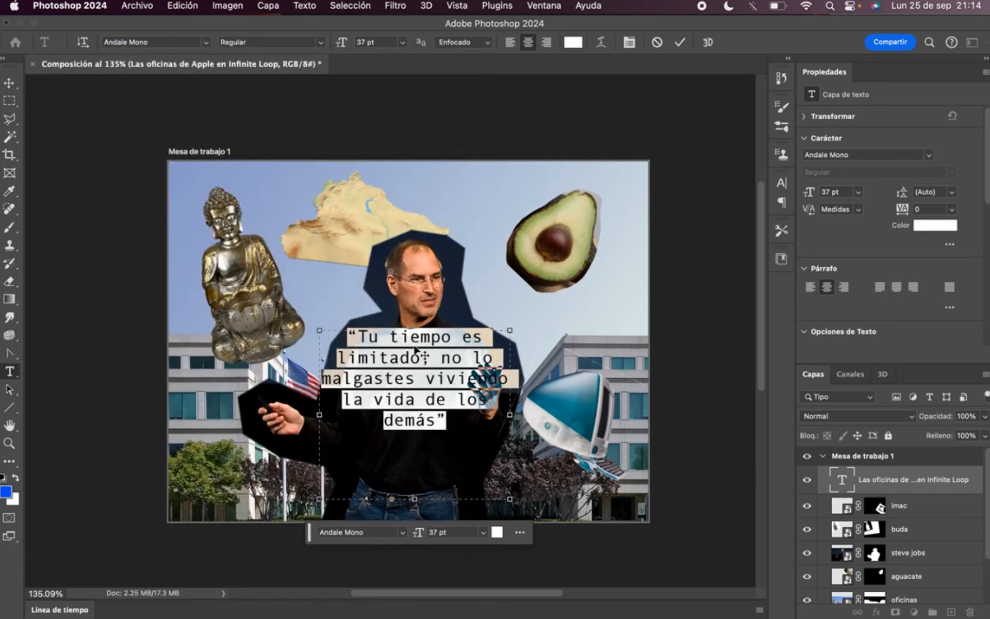
Step: Shorten the quote's text box to fit its five lines and move it down over Steve Jobs's lower torso
drag(416, 499, 414, 448)
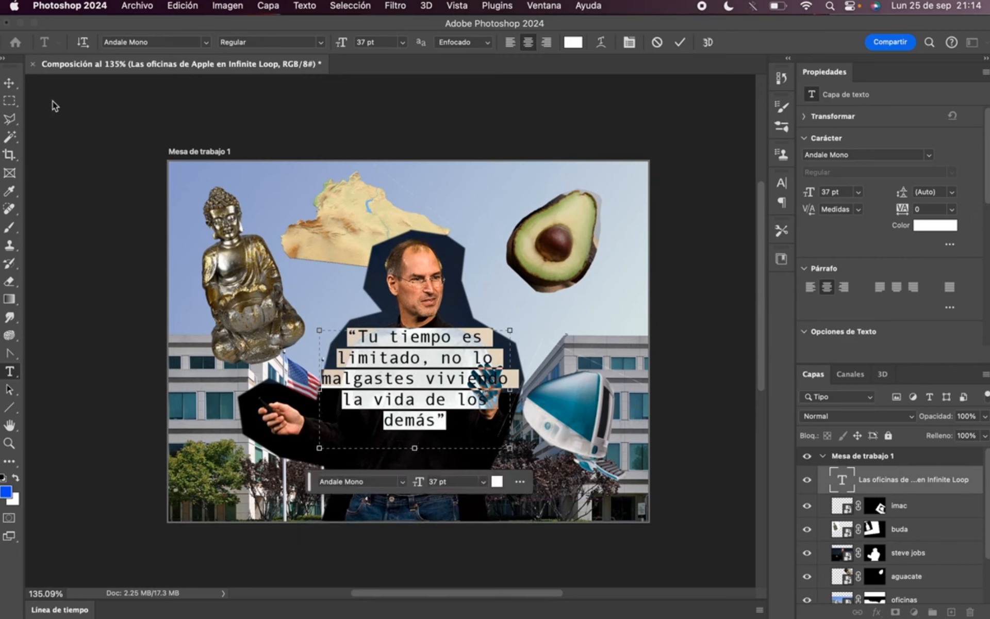
click(15, 83)
drag(433, 409, 435, 464)
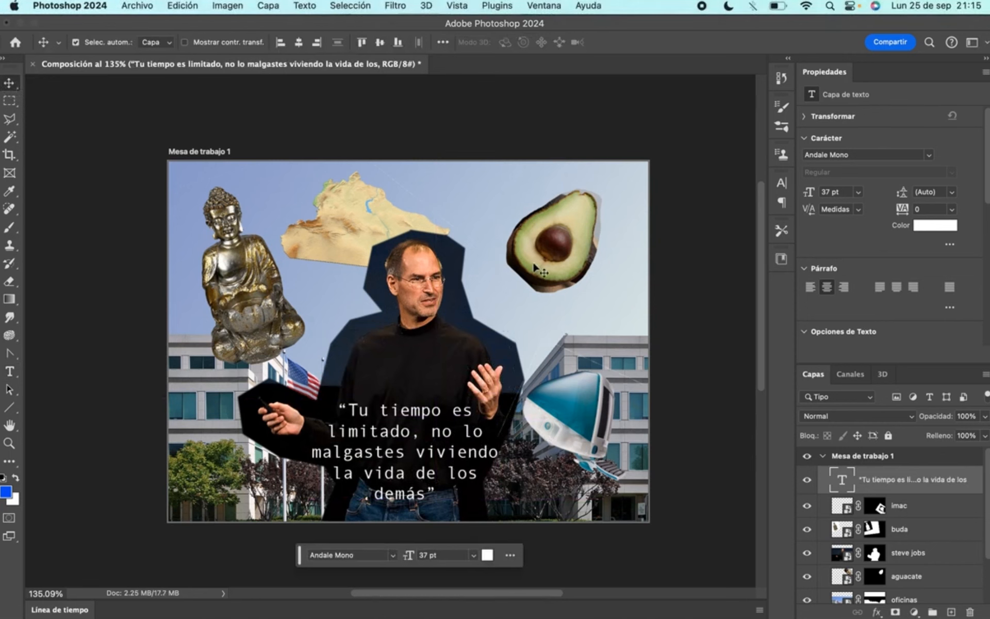
click(587, 98)
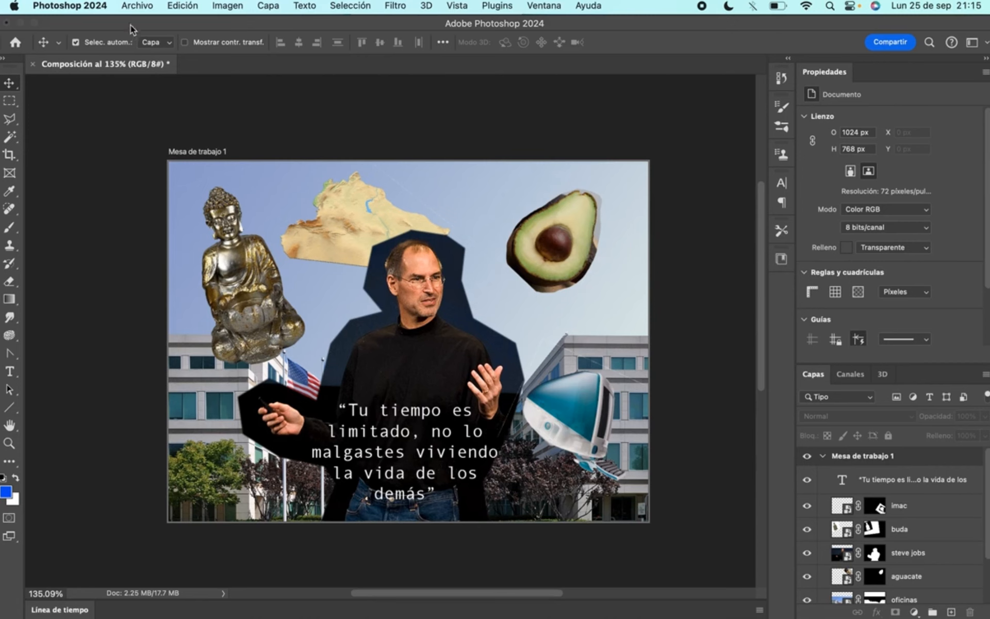
Step: Save the document as Composición.psd in Photoshop format in the Ejercicio2 folder, accepting the format options
click(136, 7)
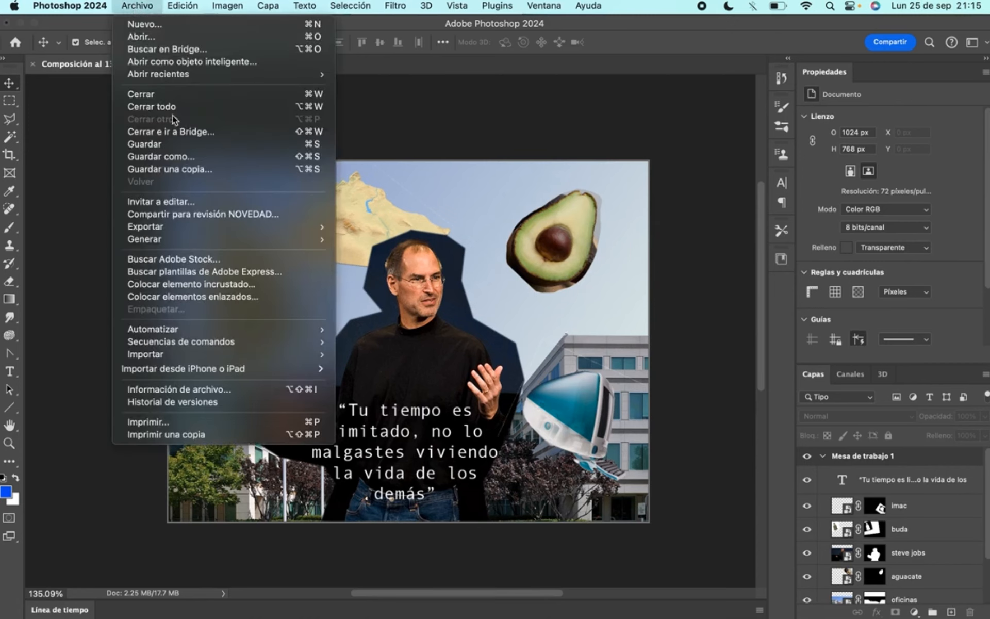
click(176, 158)
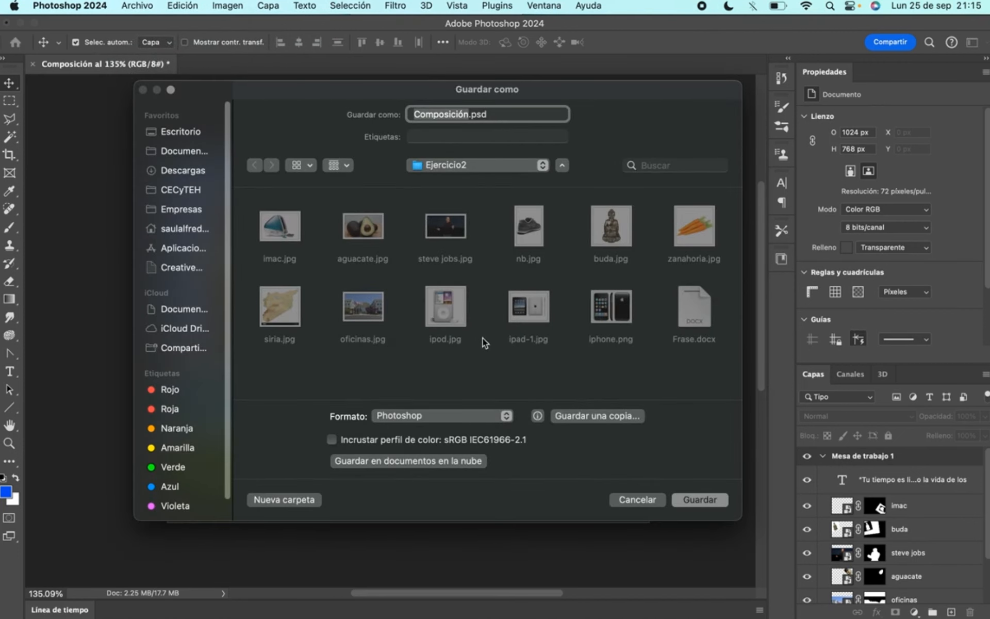
click(700, 499)
click(668, 272)
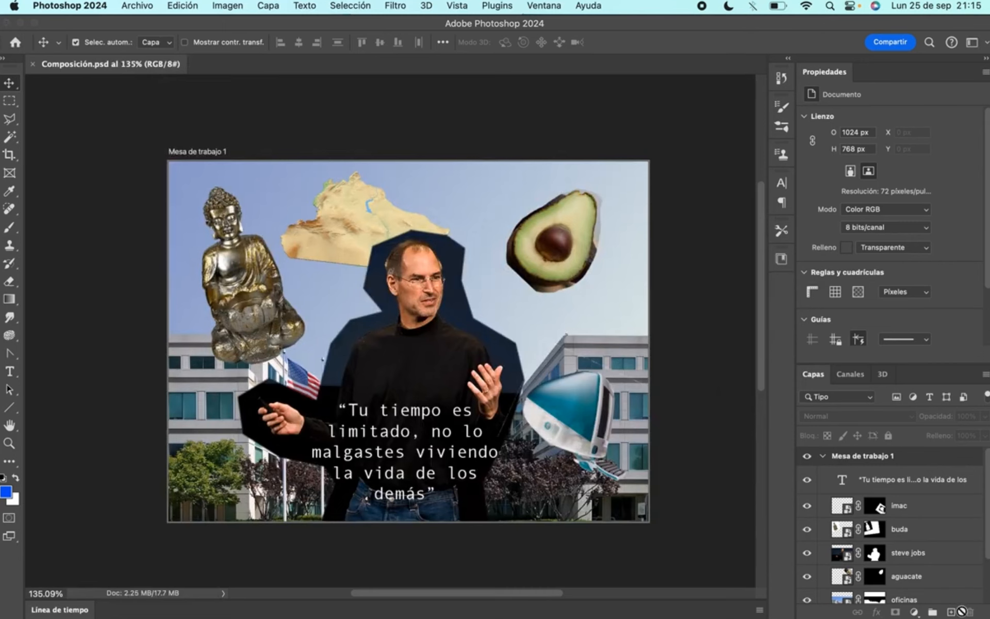
Step: Add an empty layer above the quote and try a soft blue Brush stroke across the sky, undoing it
click(952, 613)
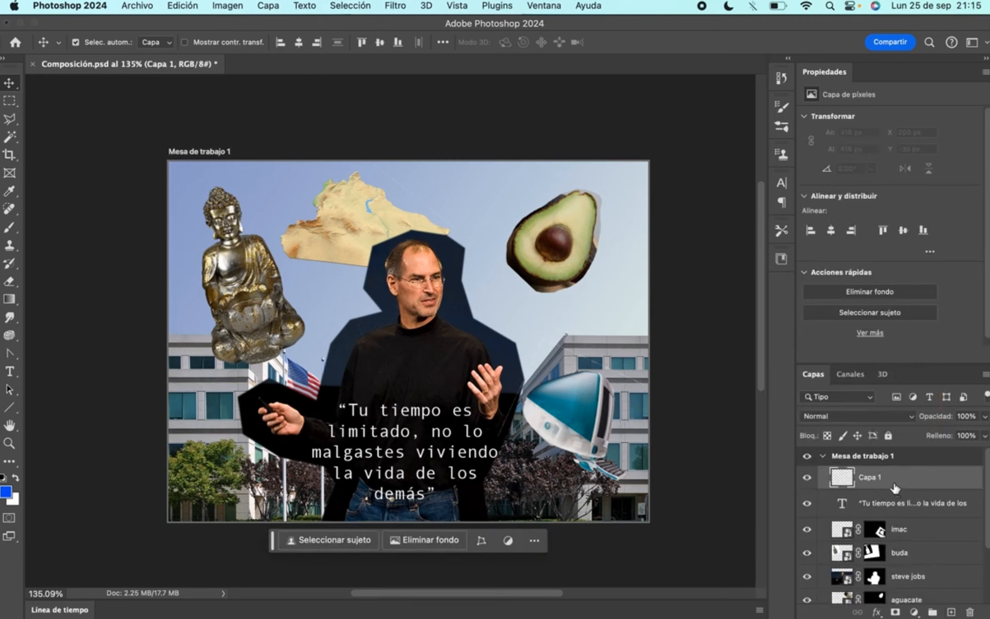
click(9, 228)
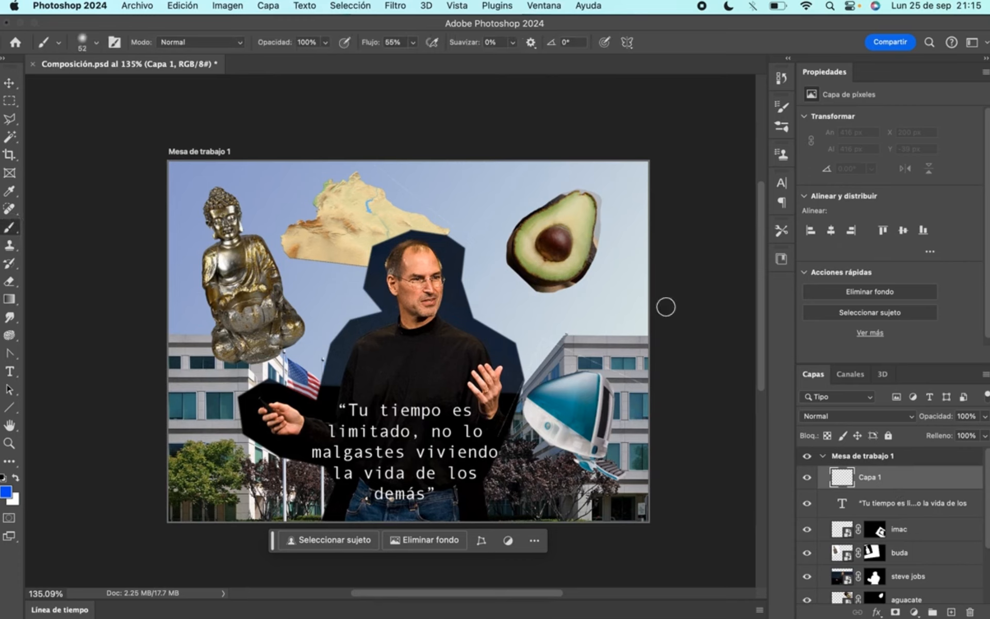
drag(655, 325, 493, 324)
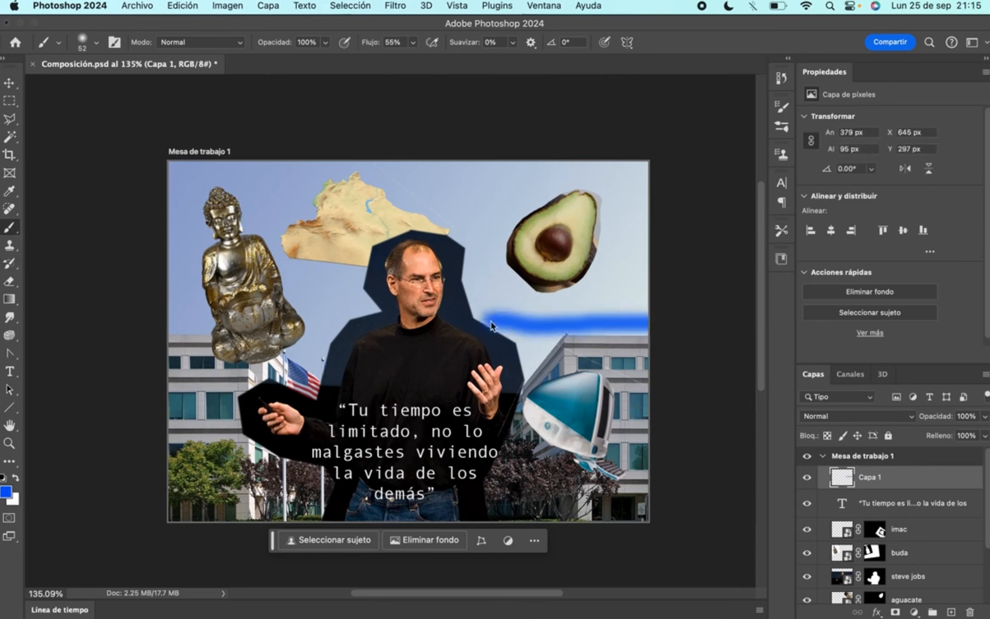
key(super+z)
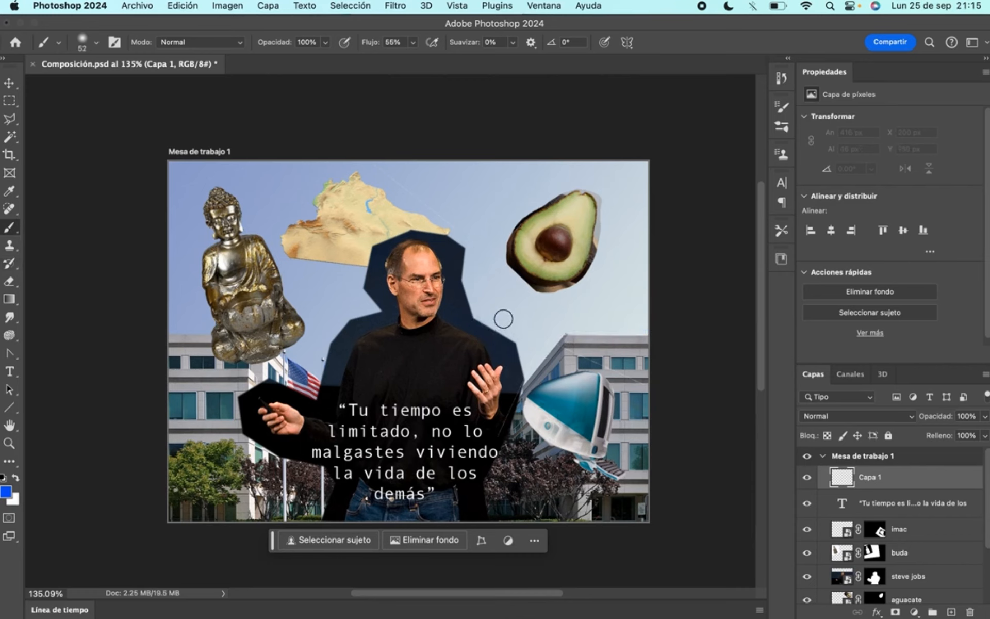
Step: Set the brush to 31 px with 100% hardness and choose the "Tamaño de presión, circular definido" preset
right_click(501, 297)
drag(598, 326, 701, 349)
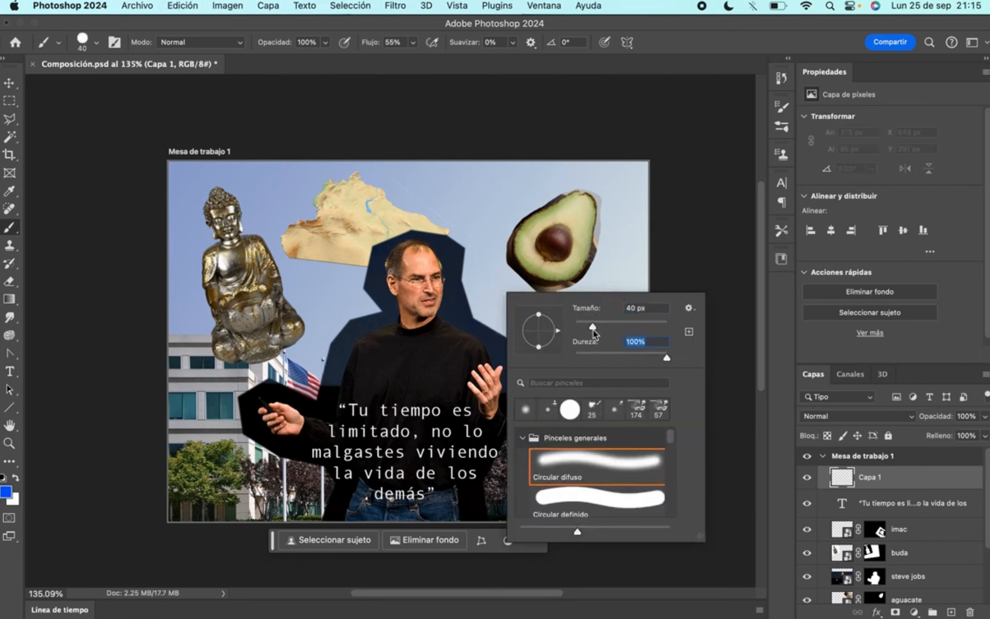
click(589, 326)
scroll(600, 475, down, 3)
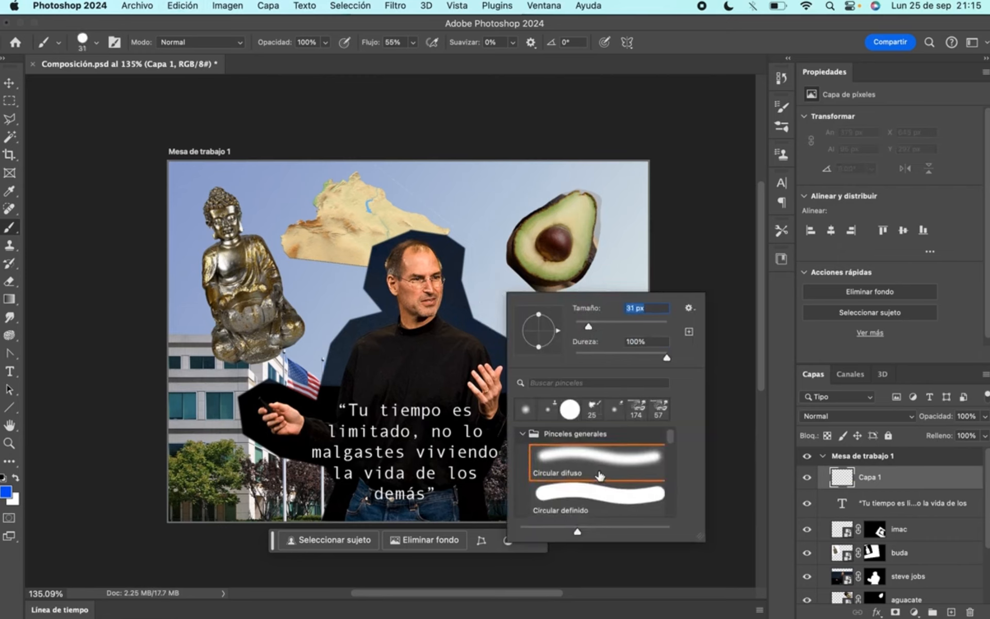
scroll(598, 479, down, 2)
scroll(591, 482, down, 2)
click(592, 470)
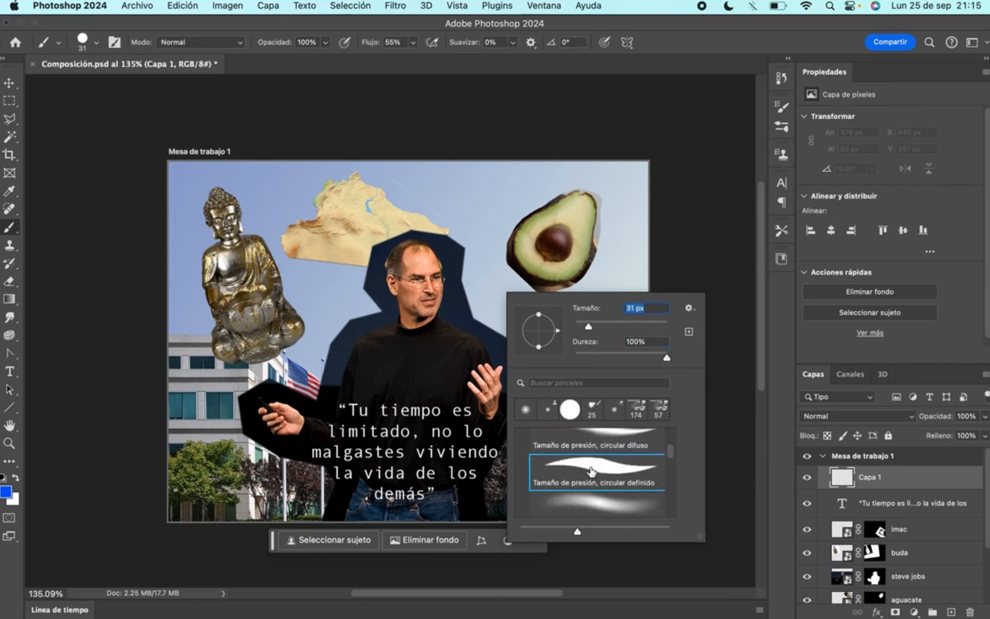
Step: Try blue outline strokes around Steve Jobs's head and along the office roofline, and undo them while keeping the empty layer
mouse_move(485, 305)
mouse_down()
mouse_move(467, 243)
mouse_move(410, 214)
mouse_move(356, 247)
mouse_move(375, 323)
mouse_up()
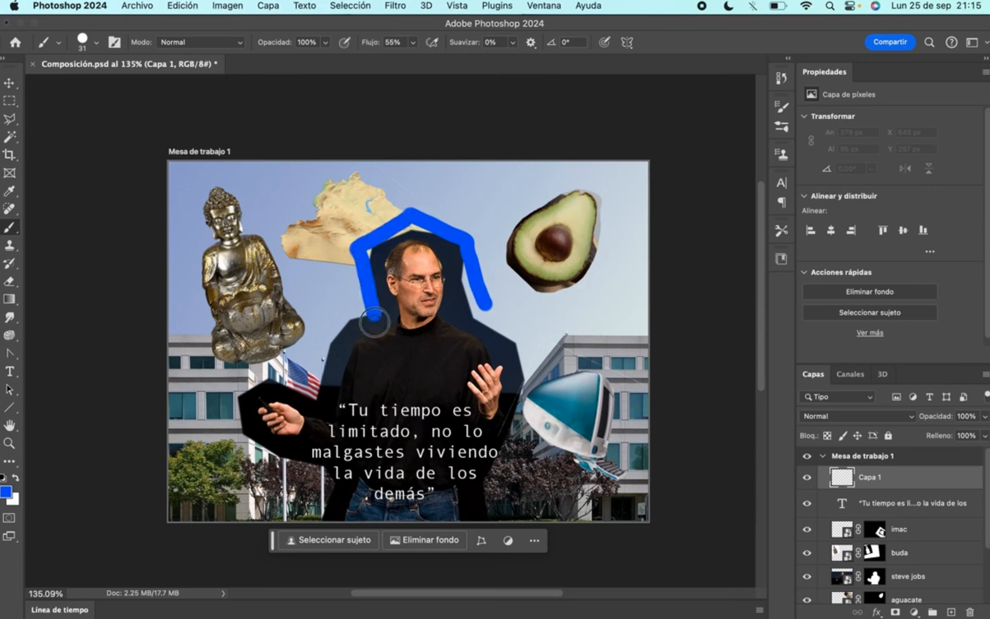
mouse_move(513, 381)
mouse_down()
mouse_move(557, 347)
mouse_move(692, 347)
mouse_up()
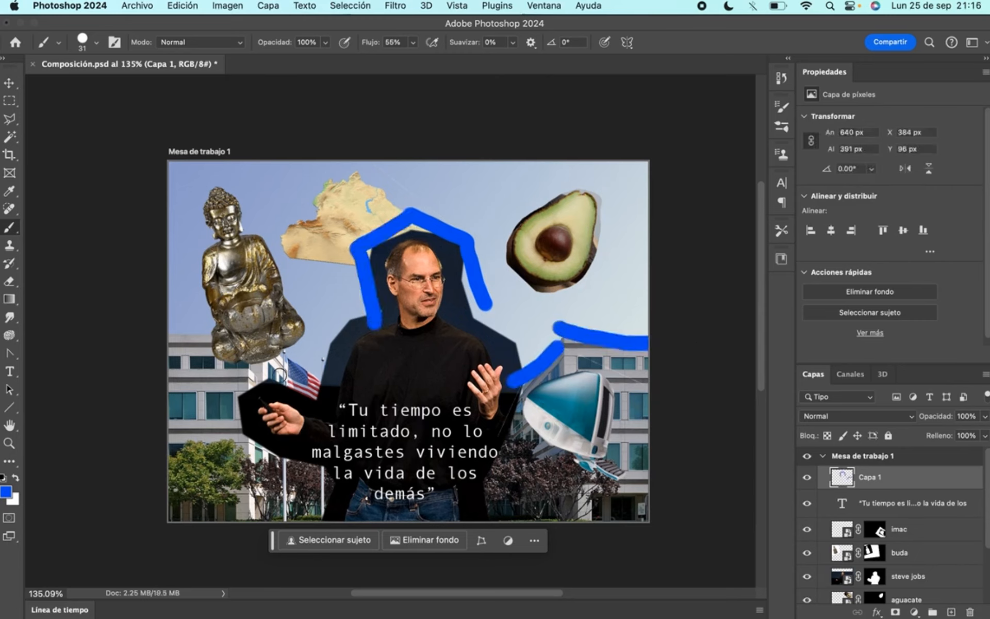
key(super+z)
key(super+z)
key(super+z)
key(super+z)
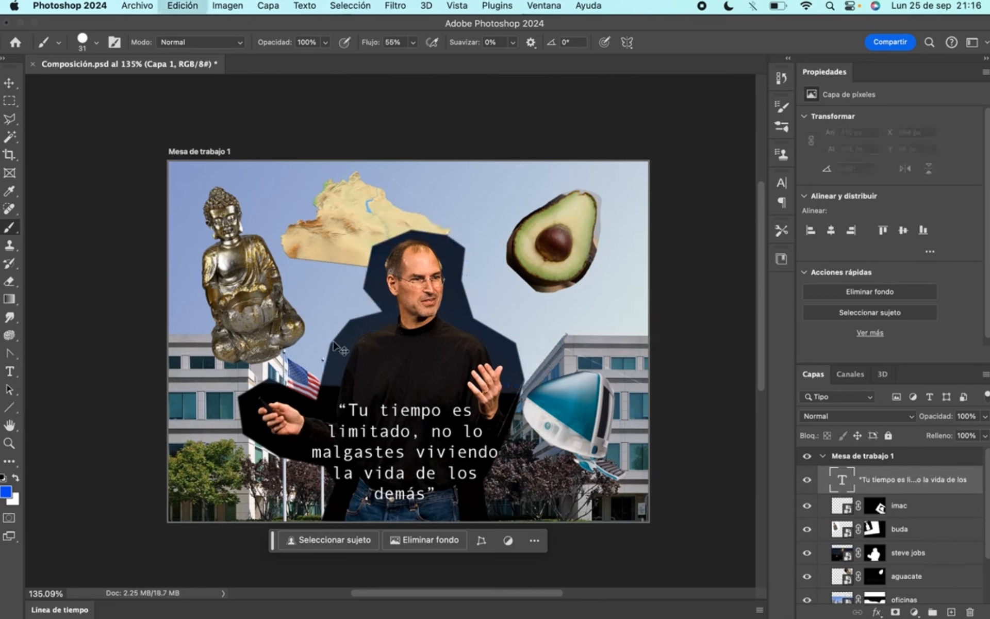
key(super+shift+z)
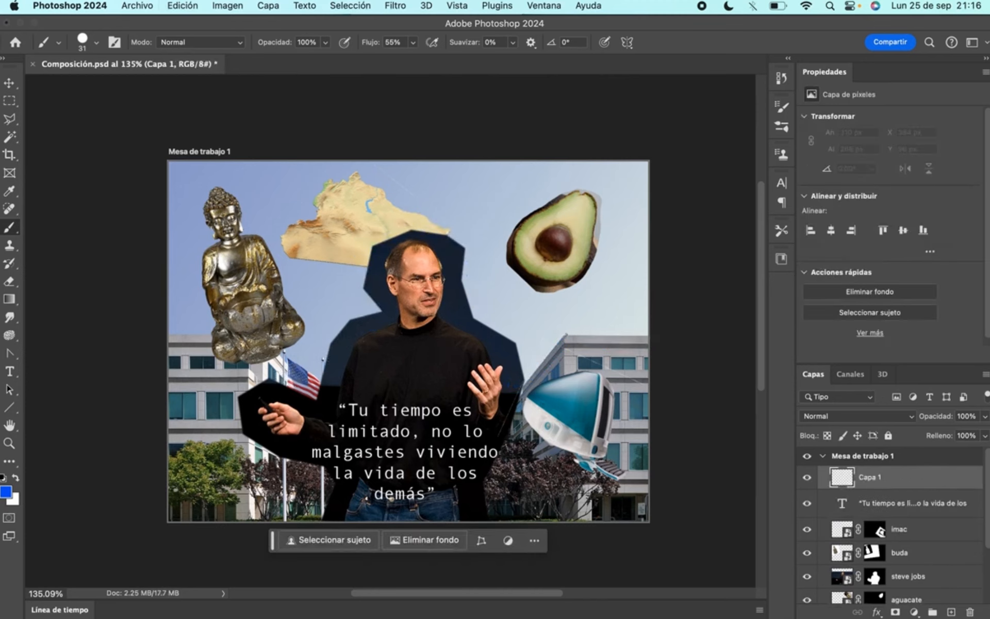
Step: Reduce the brush to 18 px, try blue strokes from the sky to the raised hand, and undo them
right_click(538, 332)
drag(626, 362, 622, 368)
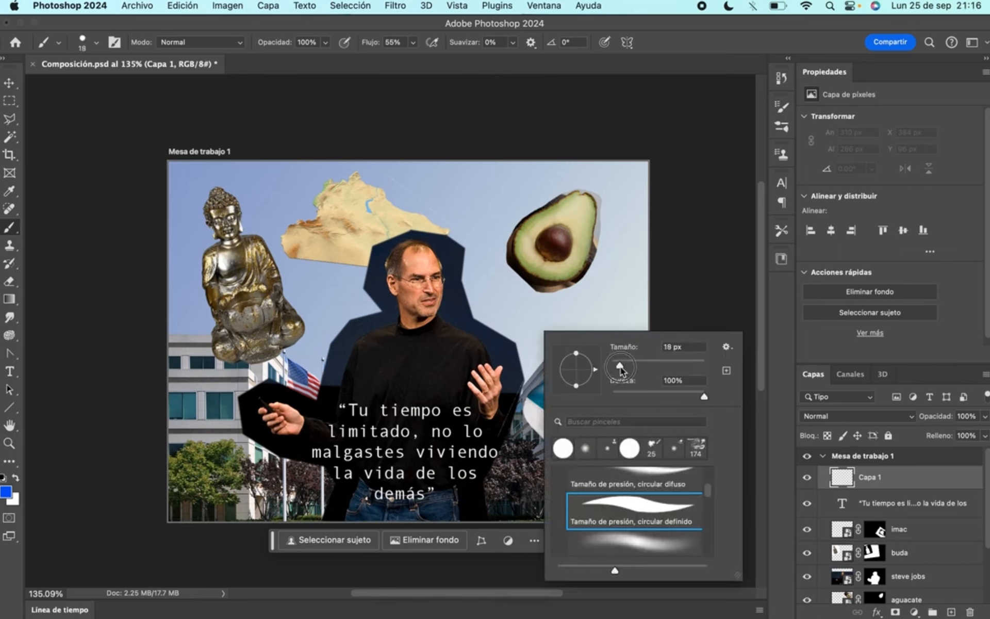
click(514, 386)
mouse_move(513, 385)
mouse_down()
mouse_move(586, 338)
mouse_move(480, 382)
mouse_up()
key(super+z)
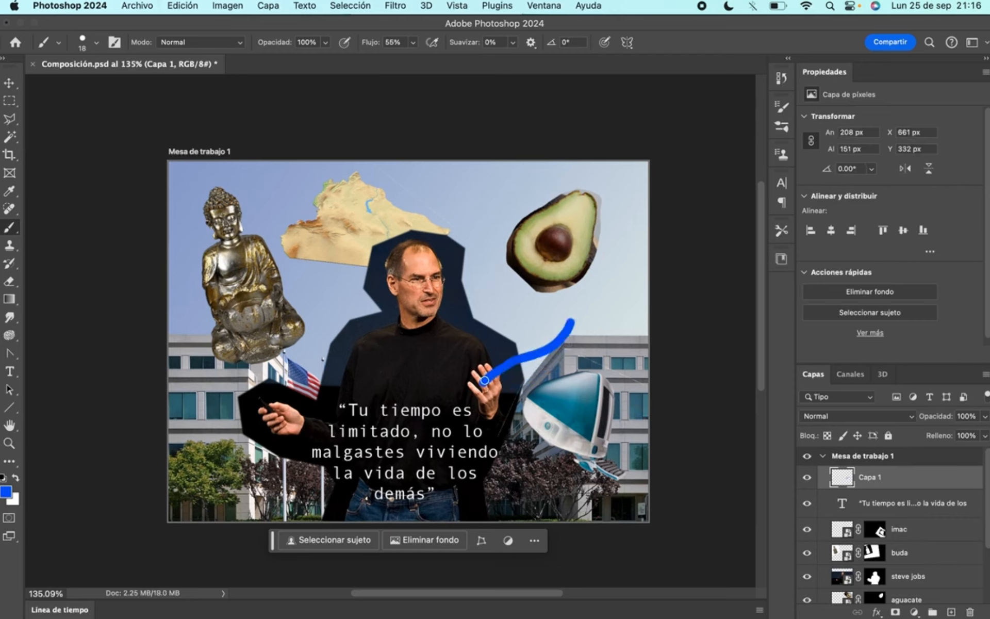
key(super+z)
drag(566, 323, 473, 398)
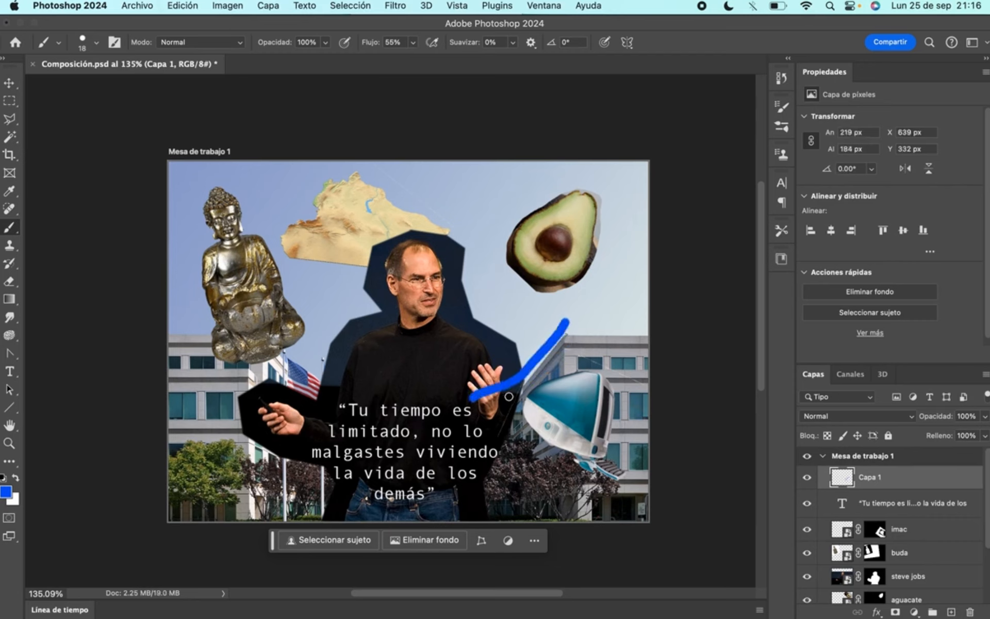
key(super+z)
Step: Set the brush size to 10 px and the background color to medium gray
right_click(538, 331)
drag(621, 365, 618, 361)
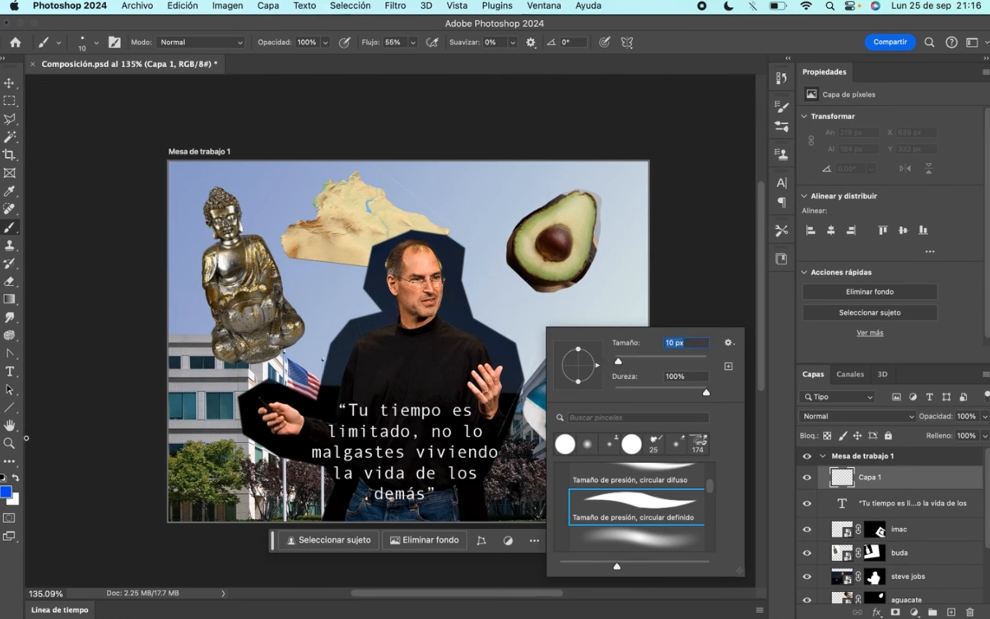
click(13, 499)
drag(150, 261, 107, 245)
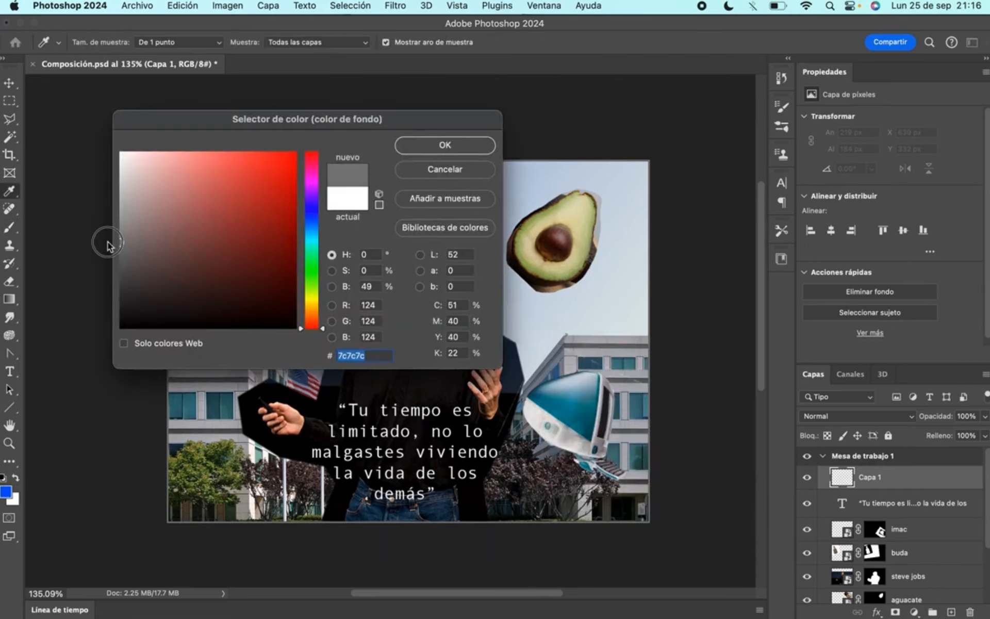
click(471, 148)
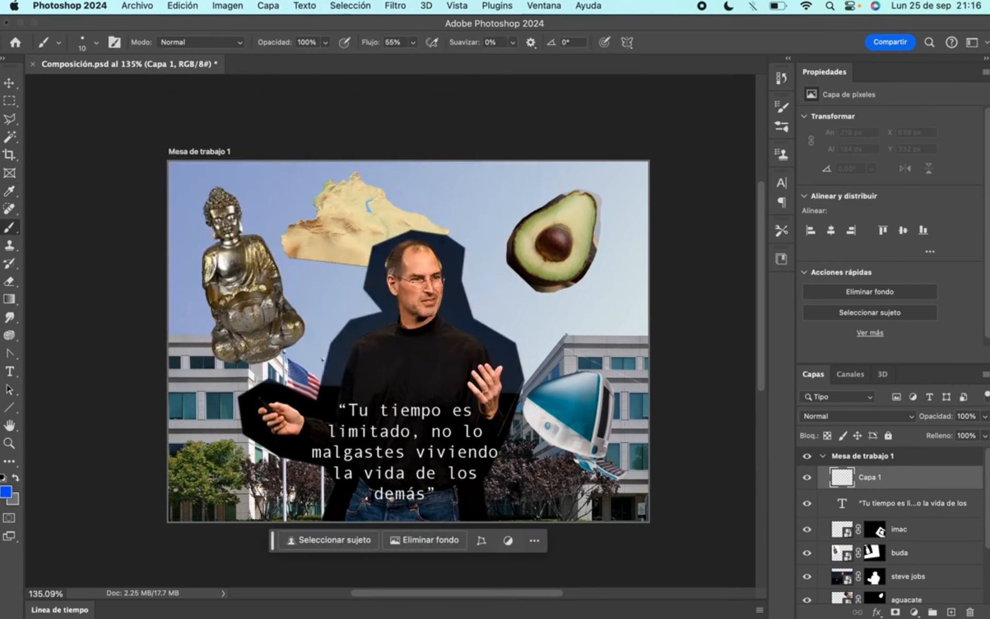
Step: Undo a 10 px test stroke over the raised hand and set the foreground color to light gray
drag(562, 329, 488, 410)
key(super+z)
click(6, 492)
mouse_move(198, 209)
mouse_down()
mouse_move(28, 260)
mouse_move(23, 204)
mouse_up()
click(442, 146)
Step: Paint loose light gray strokes along the rooflines of both office buildings and down to Steve Jobs's arm
mouse_move(517, 382)
mouse_down()
mouse_move(568, 301)
mouse_move(564, 326)
mouse_move(544, 330)
mouse_move(707, 330)
mouse_up()
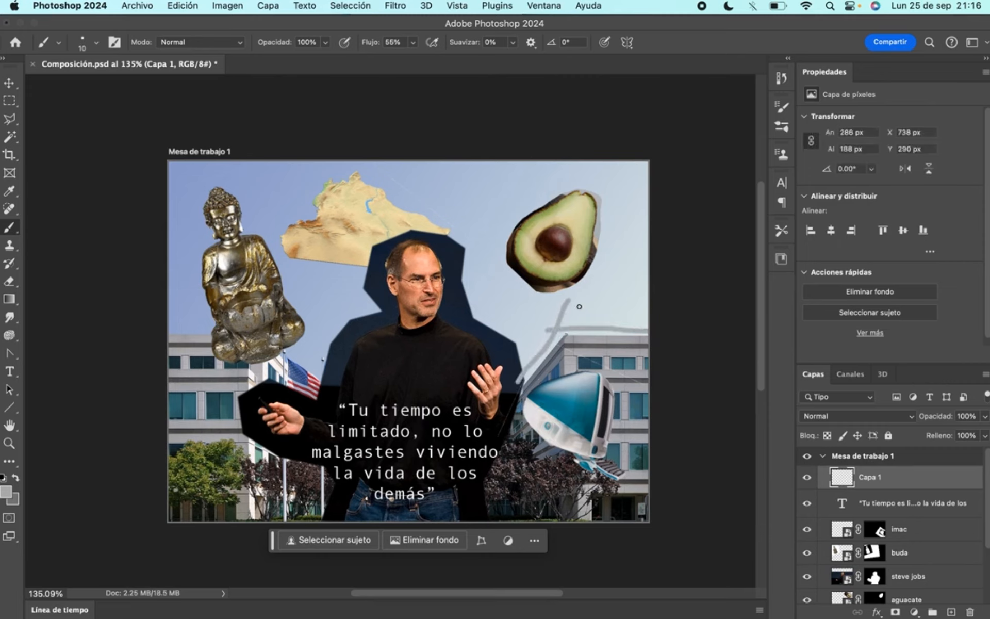
drag(550, 323, 665, 320)
drag(295, 325, 212, 334)
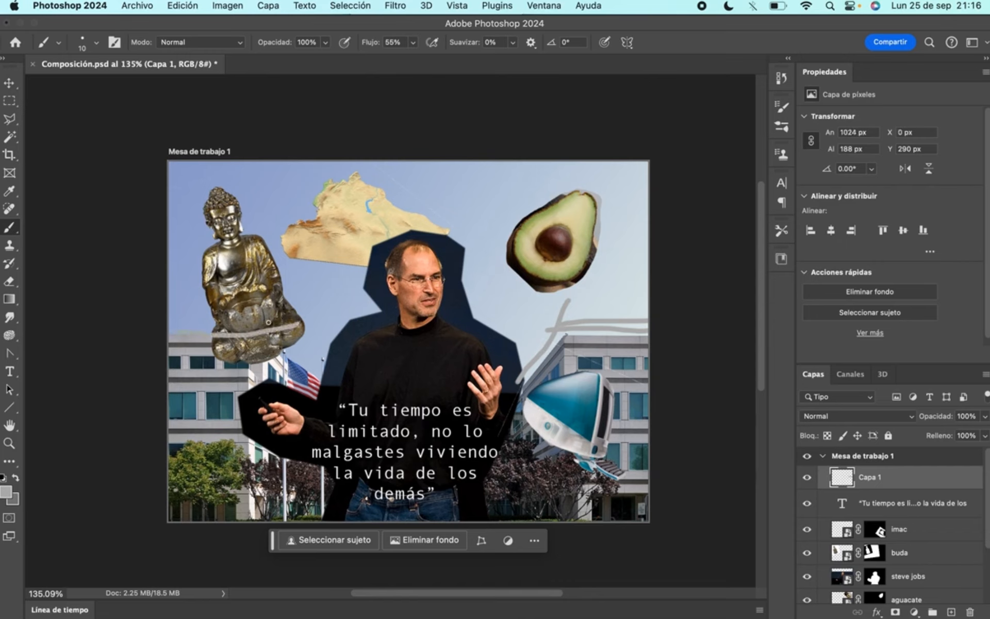
drag(269, 322, 364, 400)
Step: Paint loose light gray outlines around the avocado, the Syria map and the Buddha, undoing an unwanted stroke
mouse_move(554, 189)
mouse_down()
mouse_move(497, 248)
mouse_move(546, 266)
mouse_move(580, 220)
mouse_move(553, 208)
mouse_move(506, 318)
mouse_move(610, 249)
mouse_move(614, 216)
mouse_move(587, 196)
mouse_move(527, 235)
mouse_move(537, 276)
mouse_move(581, 256)
mouse_move(590, 207)
mouse_move(559, 202)
mouse_up()
key(super+z)
mouse_move(312, 216)
mouse_down()
mouse_move(285, 241)
mouse_move(351, 272)
mouse_move(411, 269)
mouse_move(453, 231)
mouse_move(373, 185)
mouse_move(345, 187)
mouse_up()
mouse_move(204, 206)
mouse_down()
mouse_move(210, 349)
mouse_move(221, 373)
mouse_move(297, 343)
mouse_move(303, 326)
mouse_move(274, 242)
mouse_move(244, 201)
mouse_move(186, 206)
mouse_up()
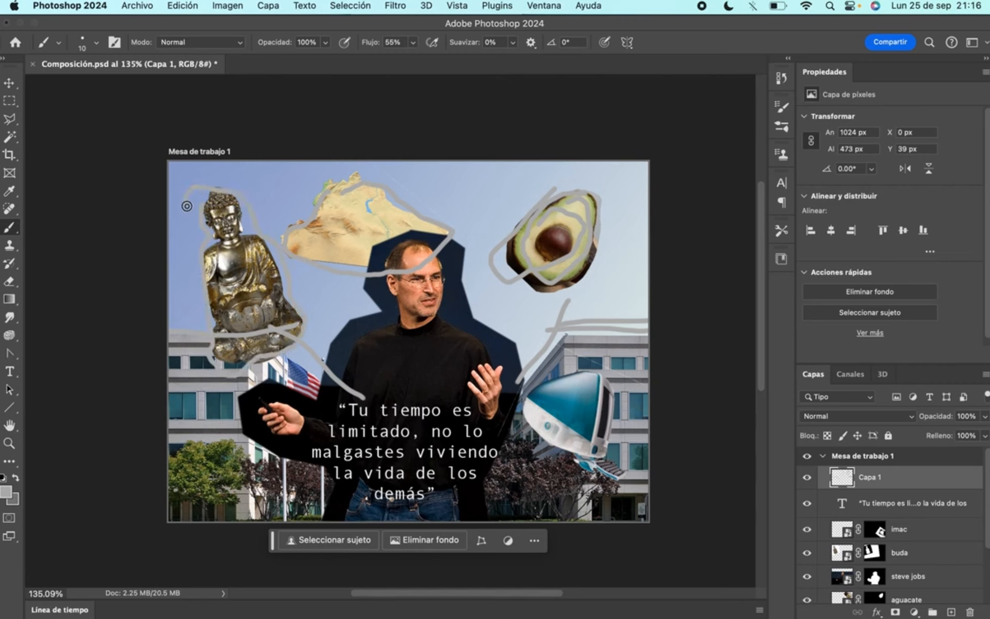
Step: Set the foreground color to dark gray 666666 and the brush size to 6 px
click(6, 491)
click(122, 257)
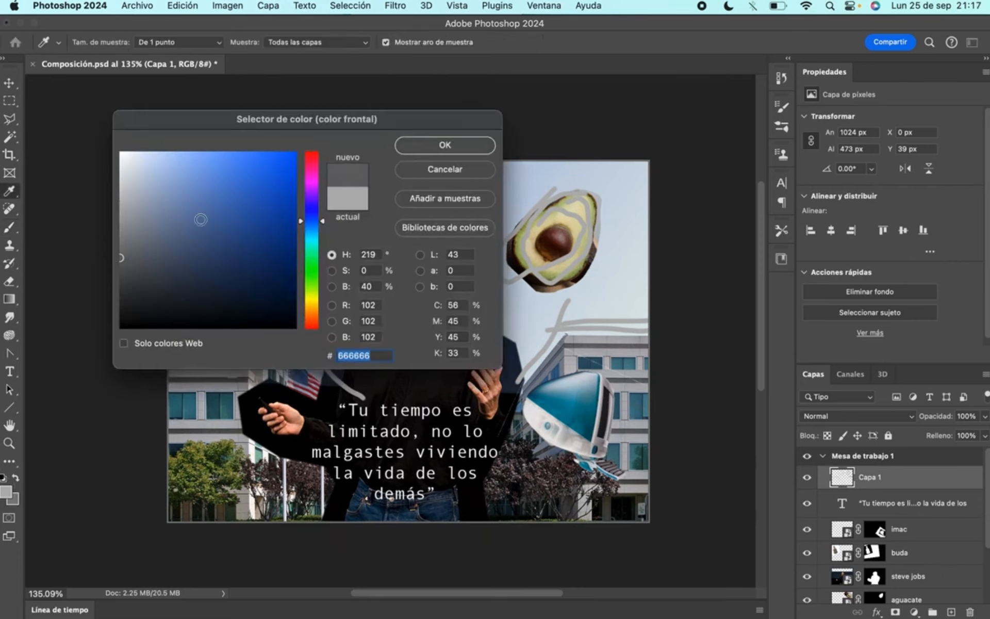
click(413, 145)
right_click(434, 246)
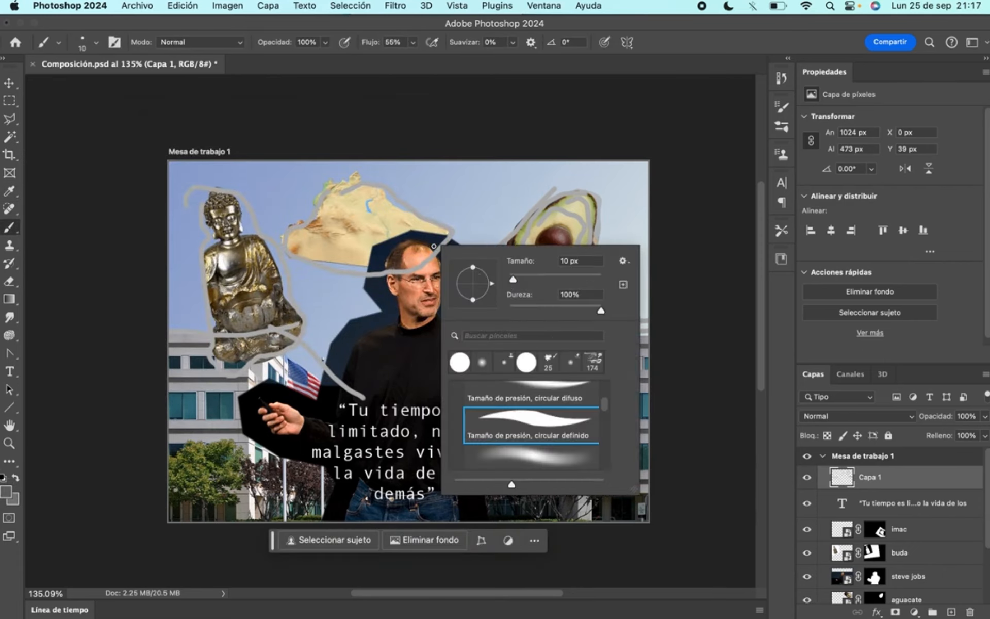
click(513, 282)
Step: Paint thin dark gray accent strokes beside the Syria map, around the avocado and along the office building's slanted roof edge
drag(456, 219, 388, 185)
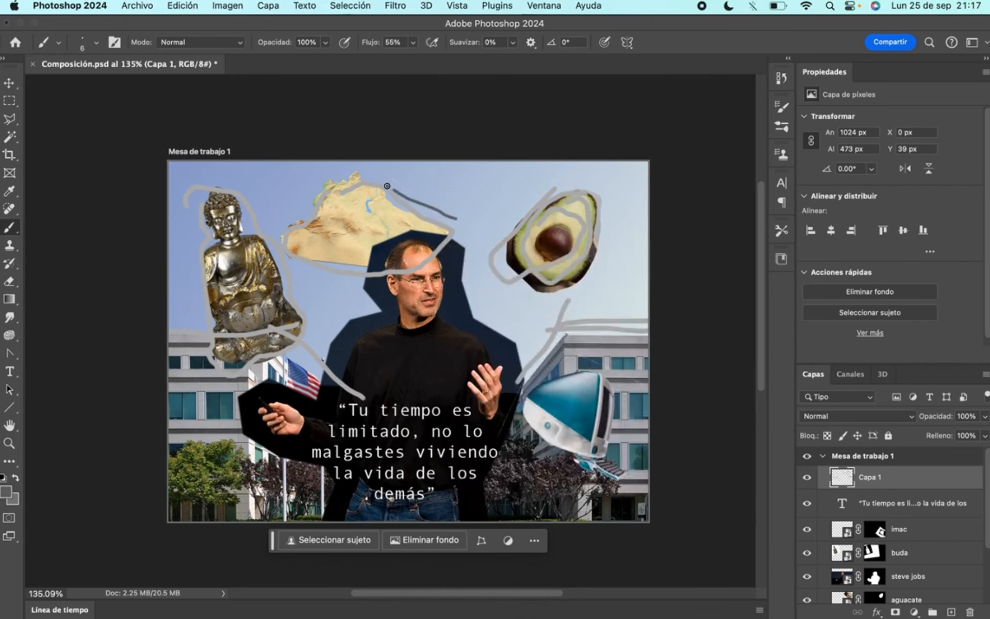
mouse_move(519, 217)
mouse_down()
mouse_move(533, 299)
mouse_move(555, 287)
mouse_move(587, 230)
mouse_up()
drag(548, 333, 517, 378)
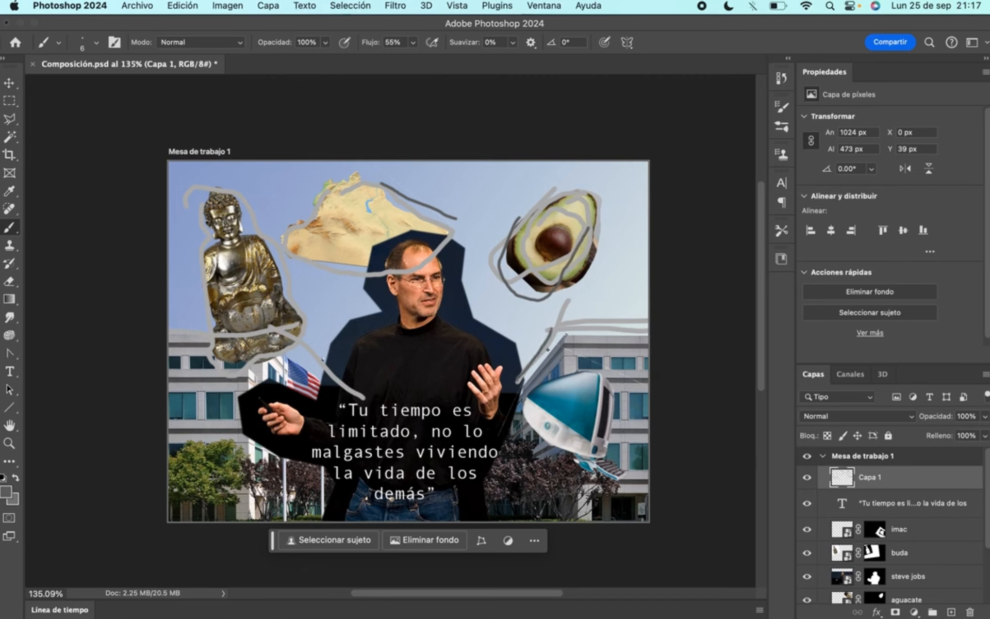
Step: Paint thin dark gray strokes along both office rooflines and around the Buddha's outline
drag(551, 330, 647, 326)
drag(374, 398, 369, 405)
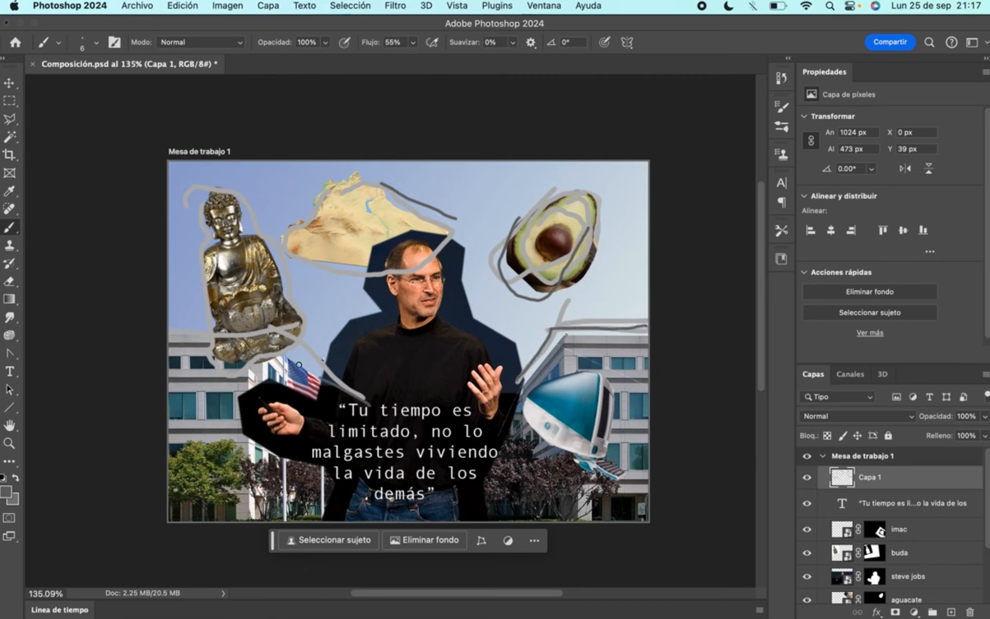
drag(146, 328, 223, 335)
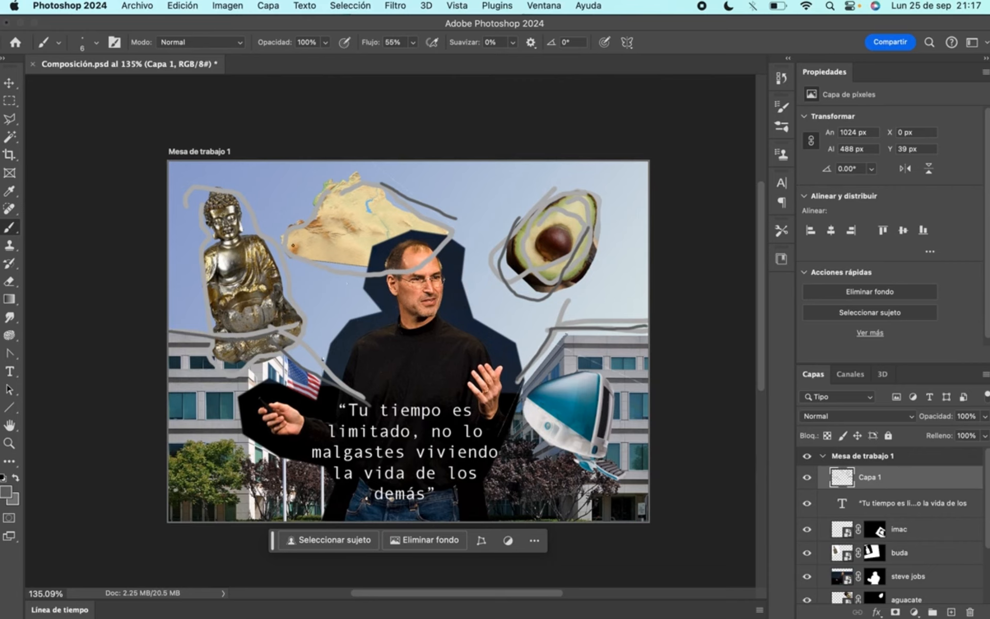
mouse_move(254, 212)
mouse_down()
mouse_move(215, 195)
mouse_move(200, 350)
mouse_move(224, 367)
mouse_move(309, 327)
mouse_up()
drag(305, 284, 298, 345)
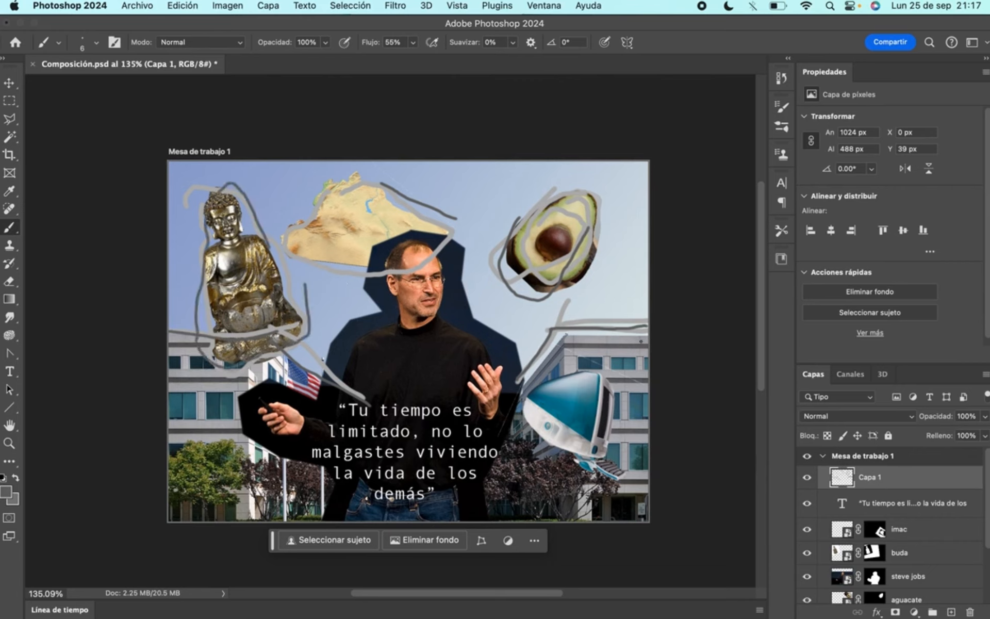
Step: Move the Capa 1 stroke layer below the aguacate layer and set its opacity to 46%
drag(901, 487, 911, 576)
drag(844, 547, 839, 574)
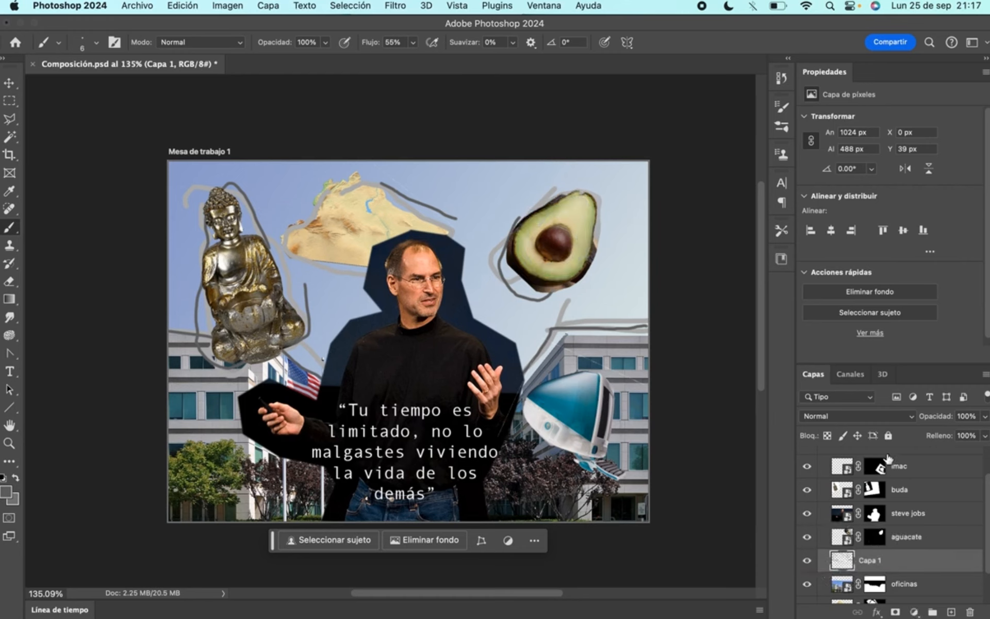
click(984, 417)
drag(983, 434, 949, 433)
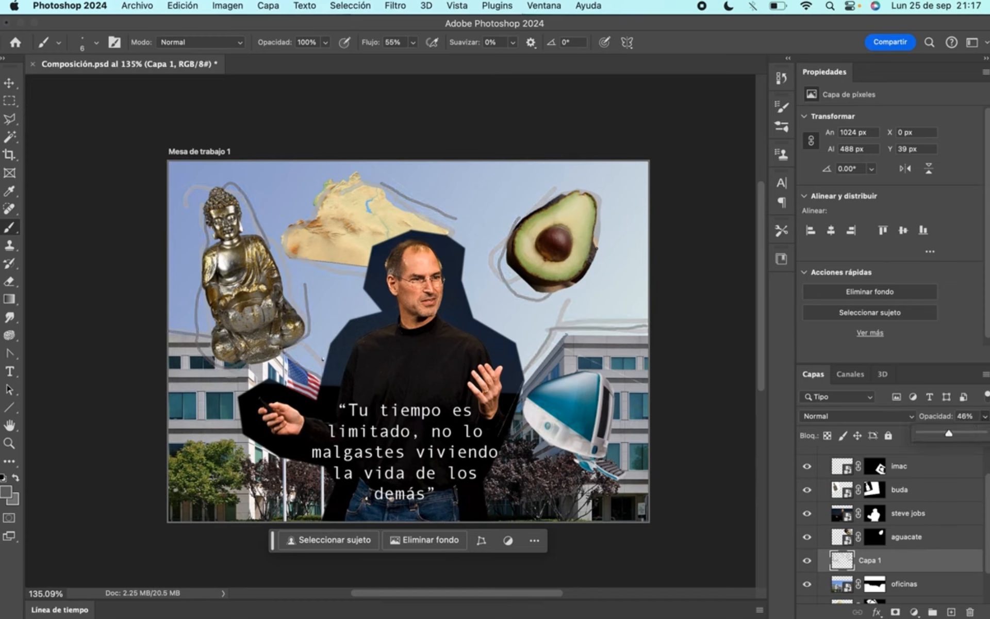
click(584, 286)
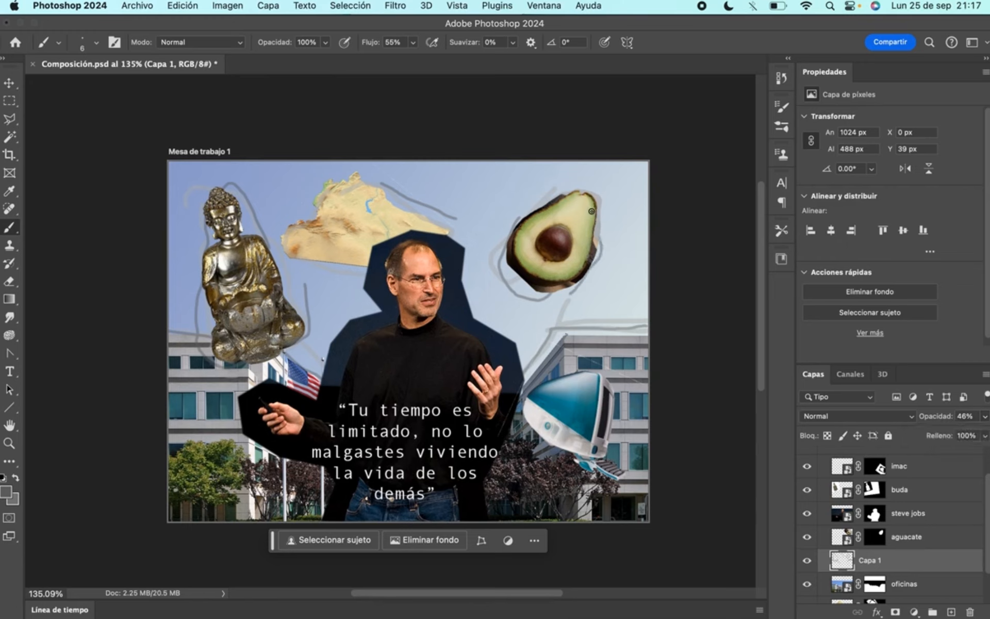
Step: Paint additional thin dark gray outline strokes around the avocado and the Syria map on Capa 1
mouse_move(516, 265)
mouse_down()
mouse_move(550, 295)
mouse_move(574, 280)
mouse_move(603, 232)
mouse_move(591, 194)
mouse_up()
mouse_move(346, 182)
mouse_down()
mouse_move(282, 228)
mouse_move(303, 259)
mouse_move(377, 273)
mouse_up()
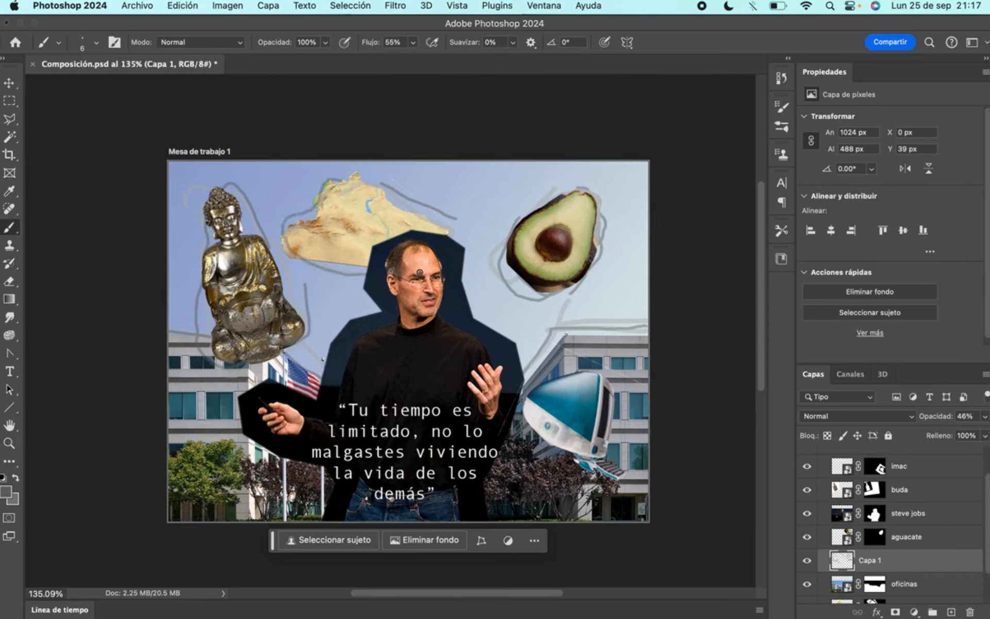
drag(458, 227, 348, 192)
Step: Move Capa 1 below the siria layer, directly above Relleno degradado 1
scroll(959, 534, down, 3)
scroll(956, 539, down, 1)
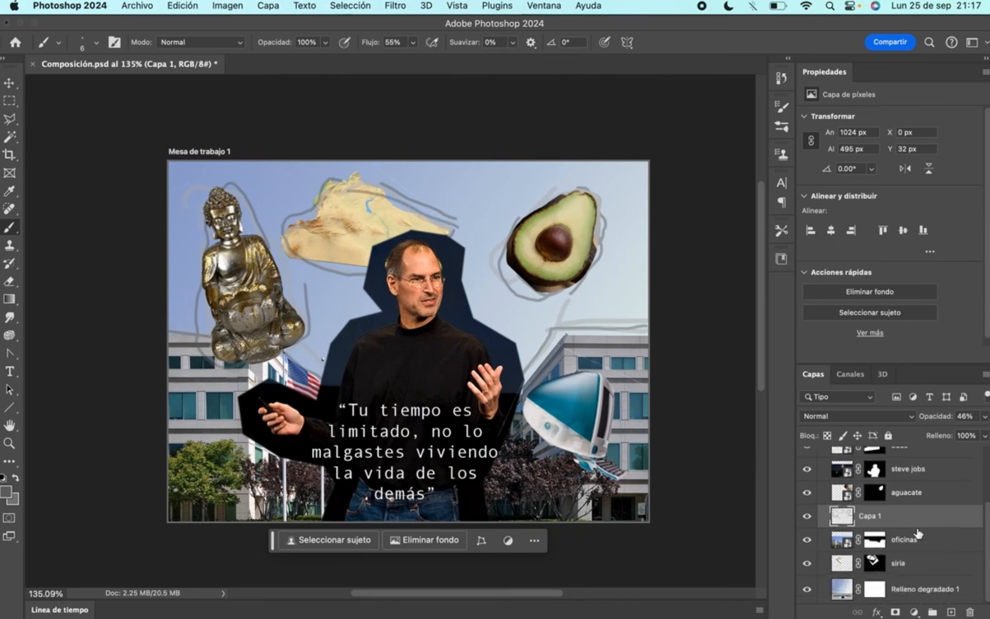
drag(841, 538, 840, 575)
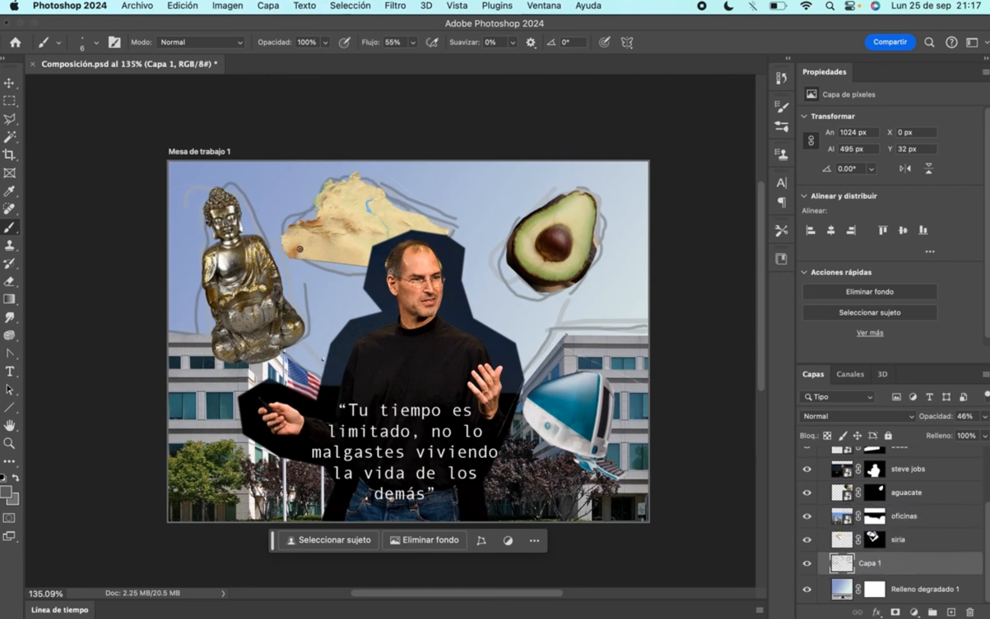
Step: Add thin gray strokes under the avocado and along the rooflines of the office buildings
drag(495, 259, 587, 301)
mouse_move(558, 336)
mouse_down()
mouse_move(522, 361)
mouse_move(666, 336)
mouse_up()
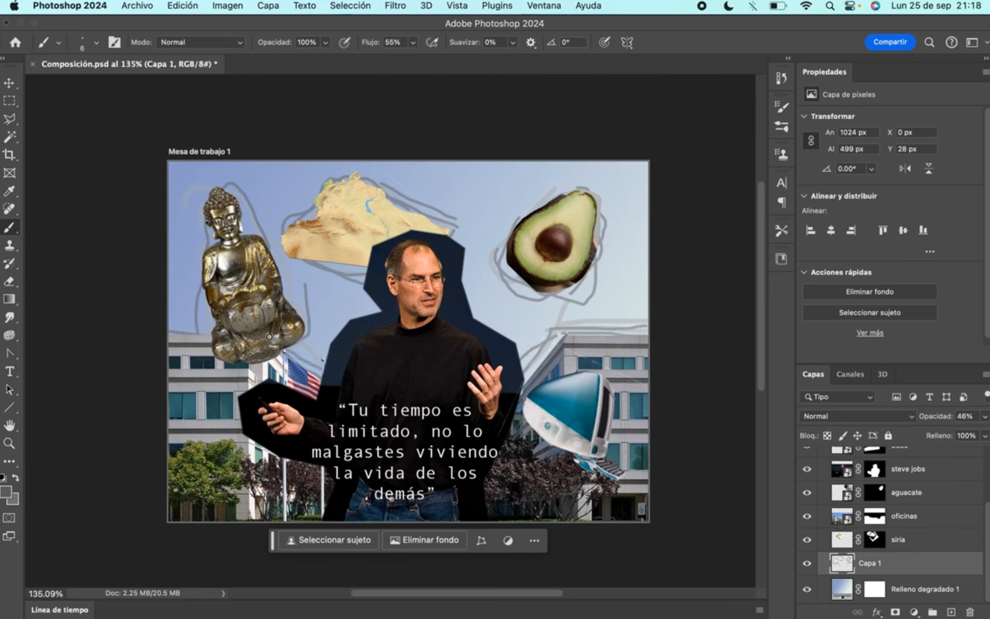
drag(222, 326, 174, 326)
Step: Sample a light green from the avocado as the foreground color and paint a loose outline around the avocado
click(6, 491)
drag(312, 261, 312, 270)
drag(568, 224, 592, 230)
click(437, 145)
mouse_move(581, 282)
mouse_down()
mouse_move(611, 196)
mouse_move(582, 182)
mouse_up()
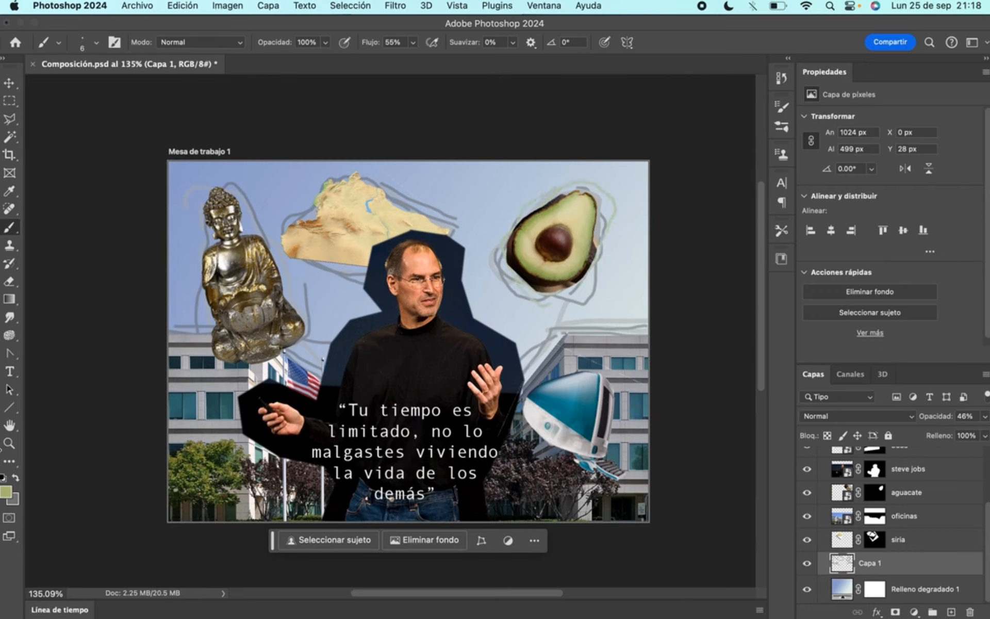
Step: Set the foreground color to the Syria map's sand tone e1d7a6 and paint loose strokes around the map
click(5, 492)
drag(358, 122, 797, 116)
click(356, 204)
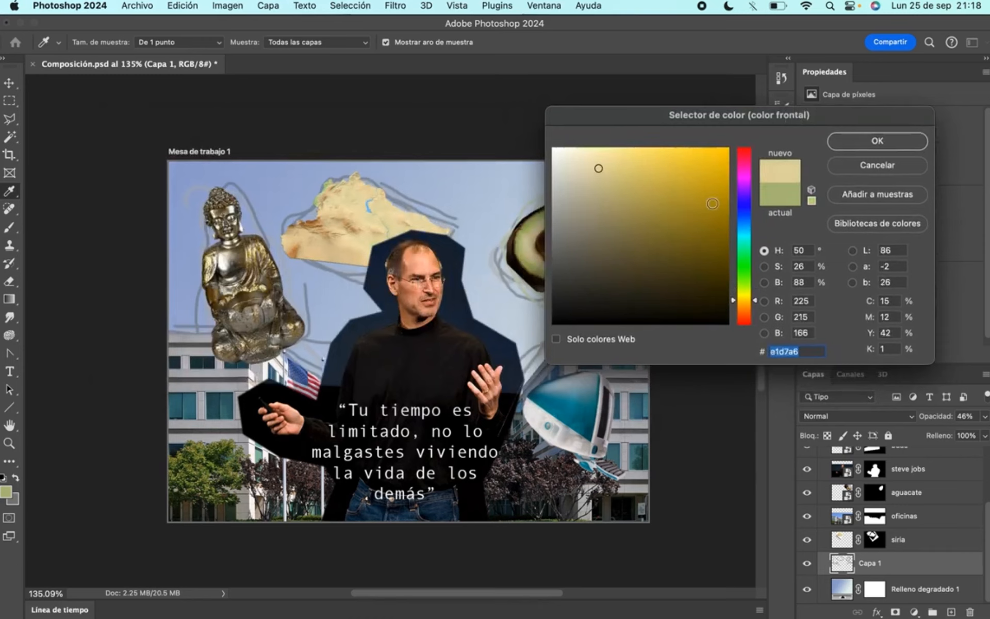
click(851, 146)
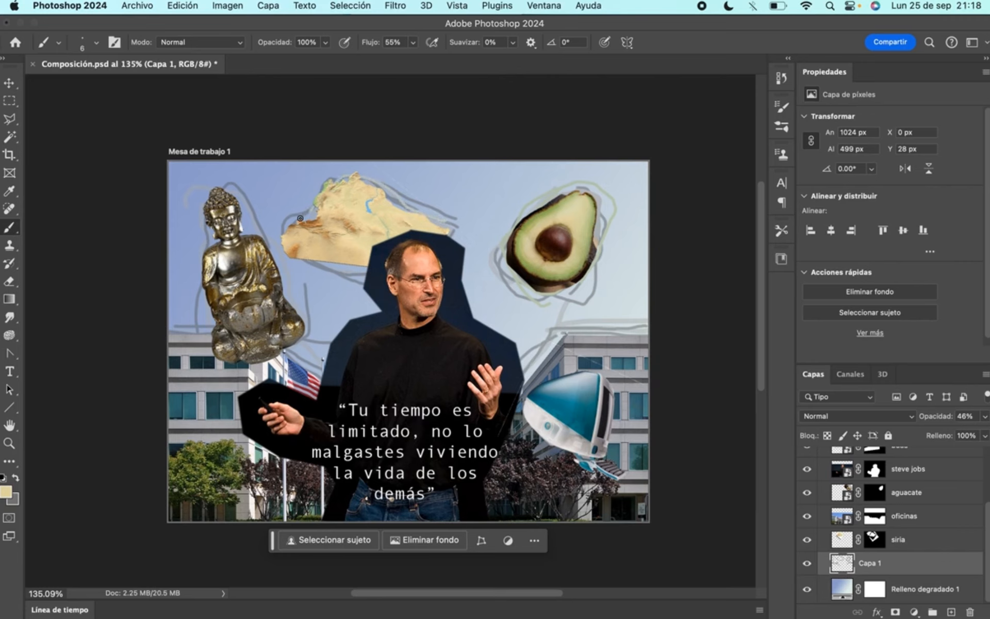
drag(450, 225, 454, 182)
Step: Sample the dark navy behind Steve Jobs as foreground color and paint angular outline strokes along both sides of his silhouette
click(6, 491)
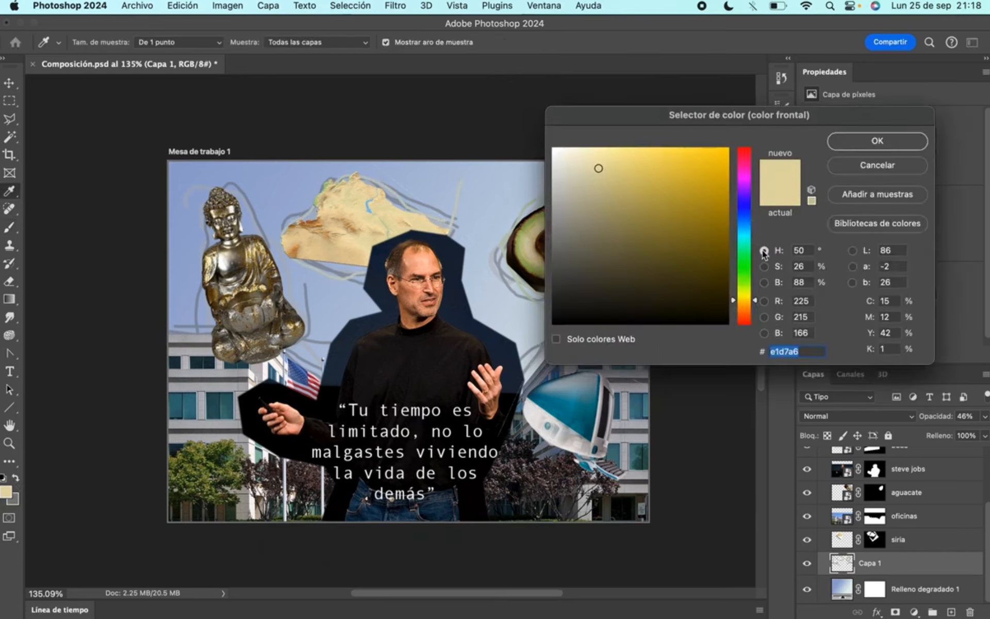
click(468, 309)
key(Return)
mouse_move(469, 263)
mouse_down()
mouse_move(521, 348)
mouse_move(474, 317)
mouse_move(542, 342)
mouse_up()
drag(523, 429, 528, 342)
drag(476, 243, 452, 231)
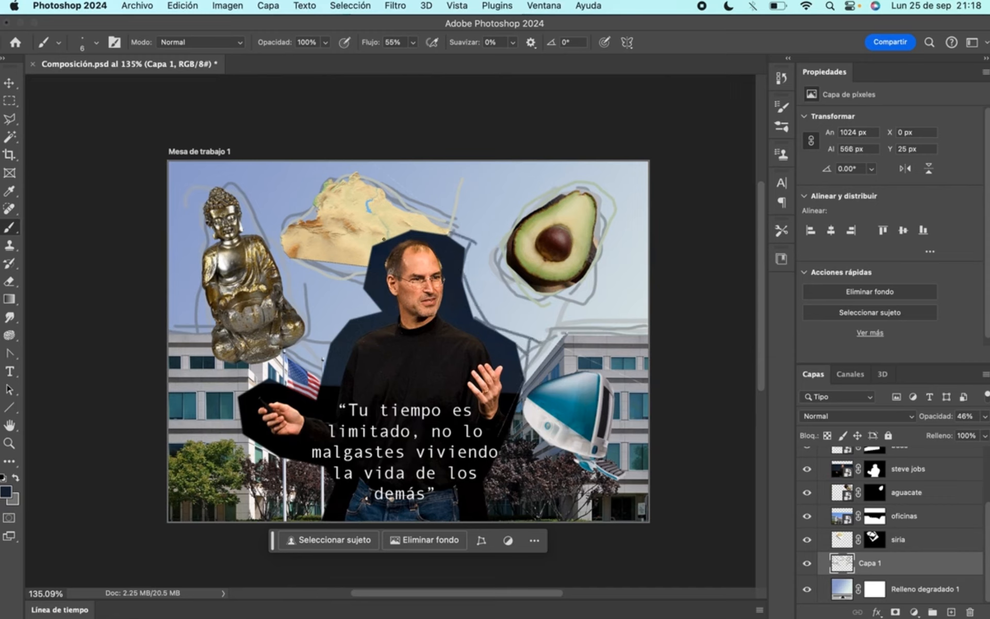
mouse_move(335, 321)
mouse_down()
mouse_move(365, 232)
mouse_move(352, 315)
mouse_up()
mouse_move(360, 274)
mouse_down()
mouse_move(371, 332)
mouse_move(316, 353)
mouse_up()
drag(344, 313, 312, 375)
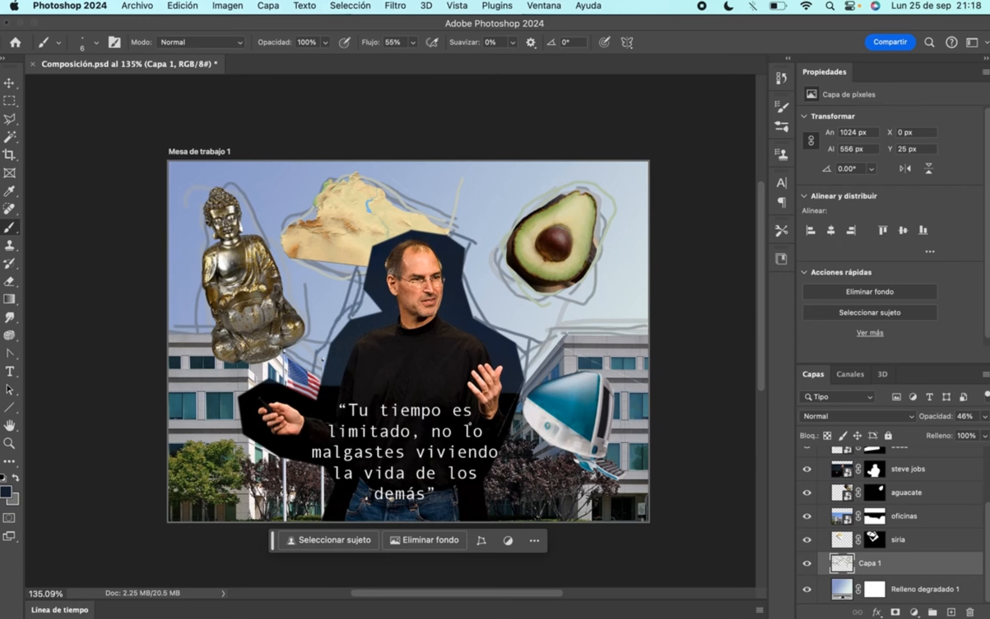
Step: Save the document and set up an export of the artboard as JPG with quality 7
key(super+s)
click(140, 6)
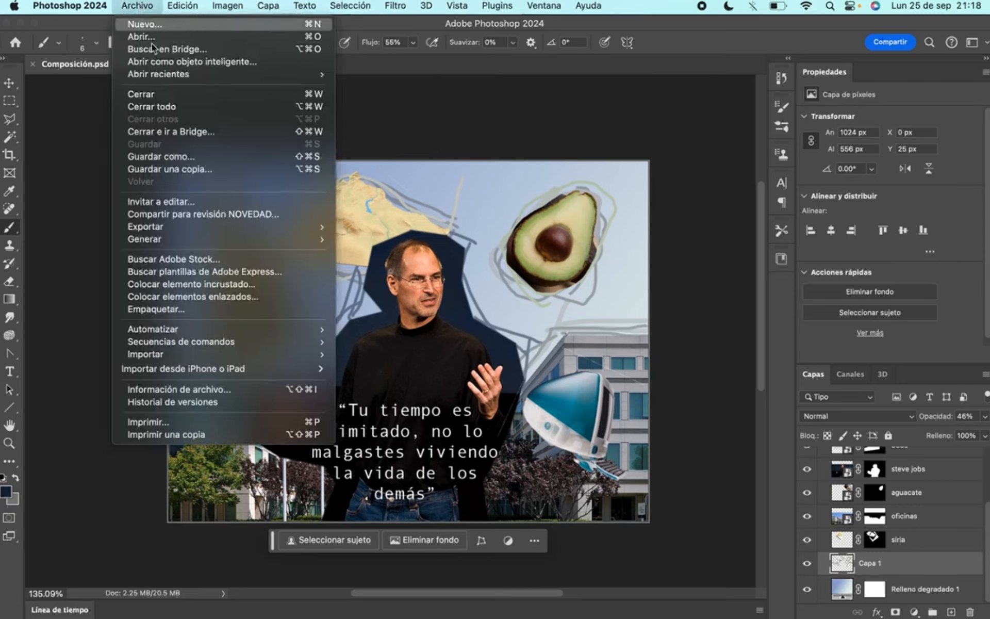
mouse_move(231, 228)
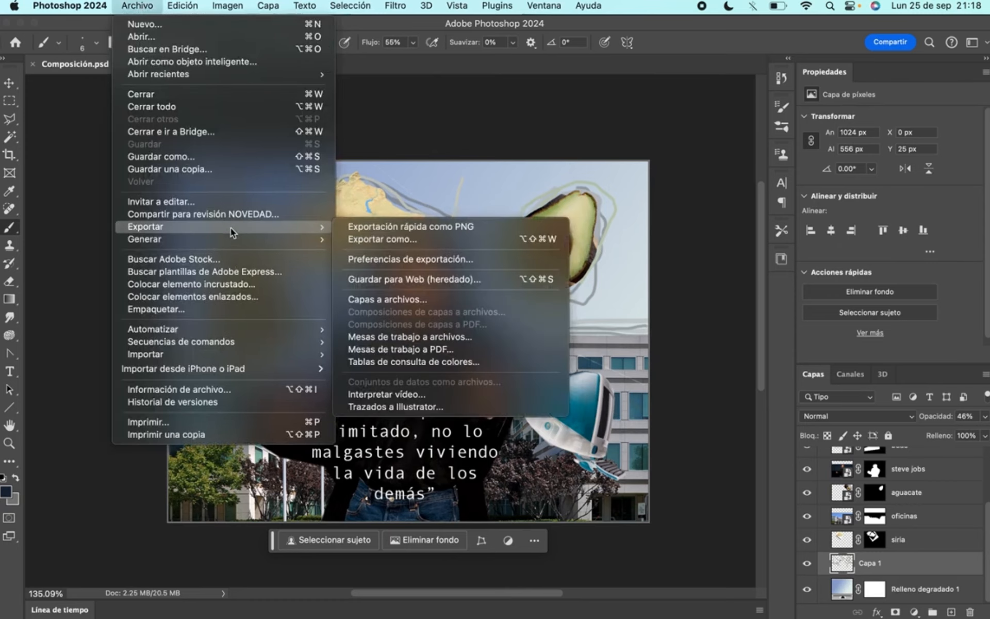
click(422, 235)
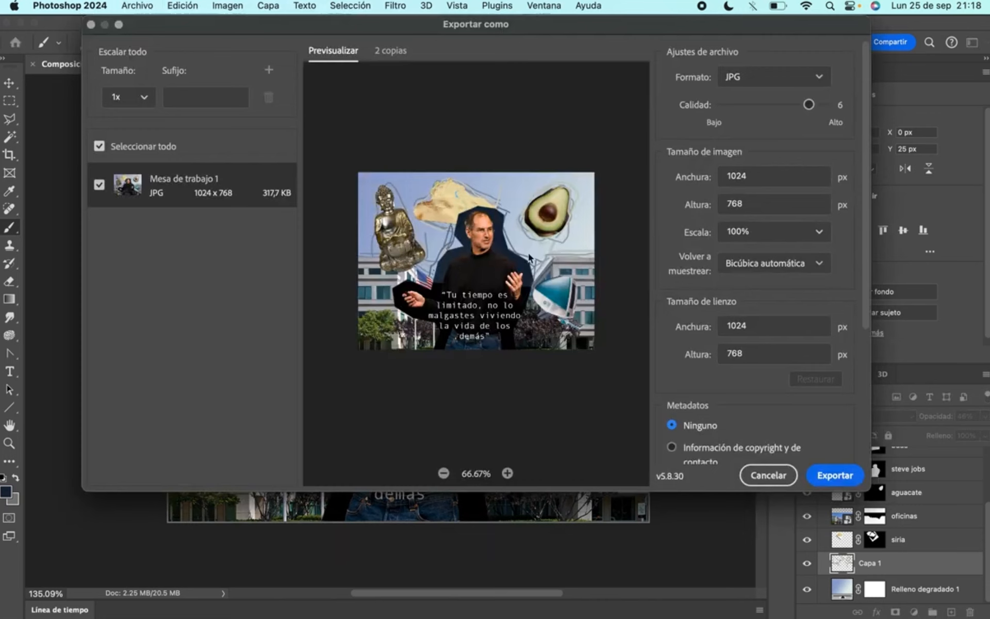
click(508, 473)
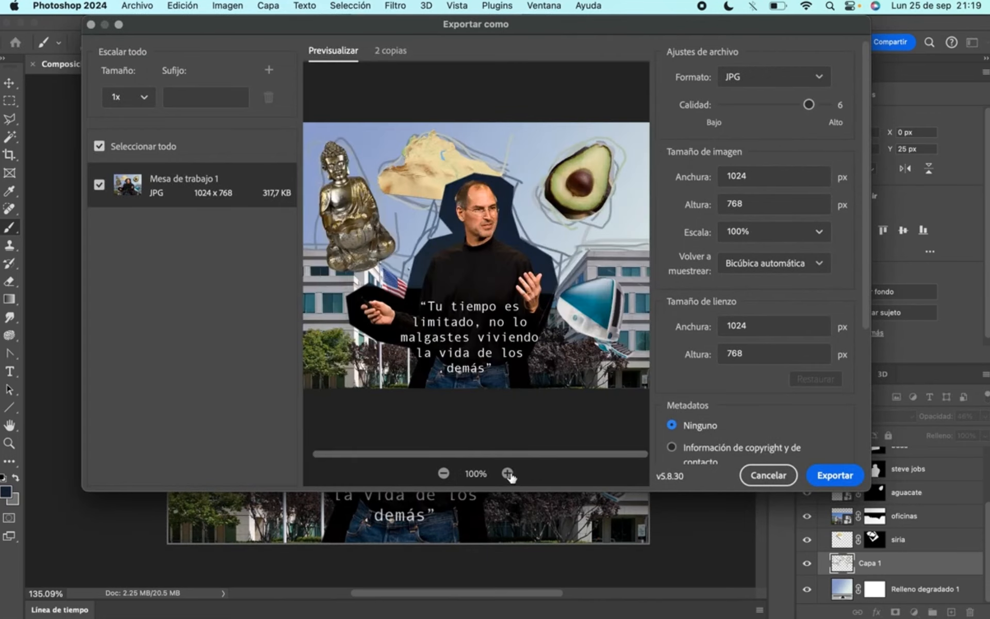
click(754, 80)
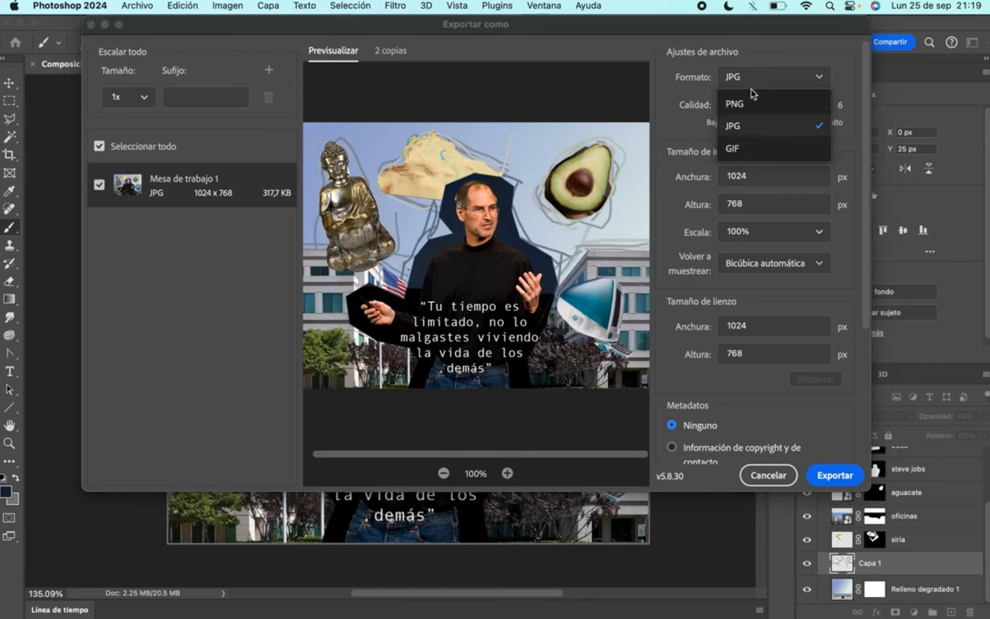
click(739, 131)
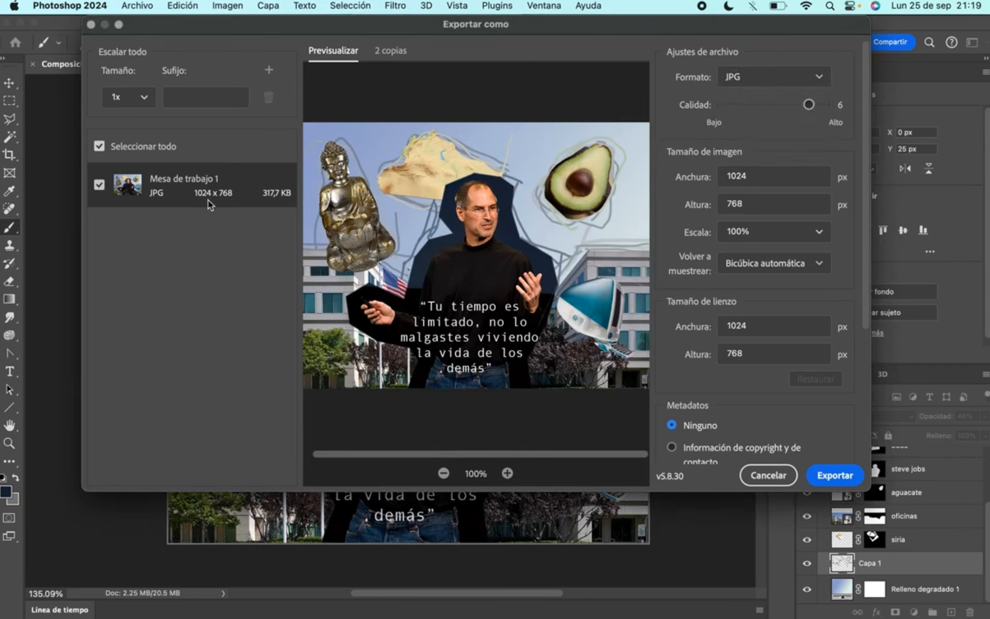
drag(809, 104, 850, 110)
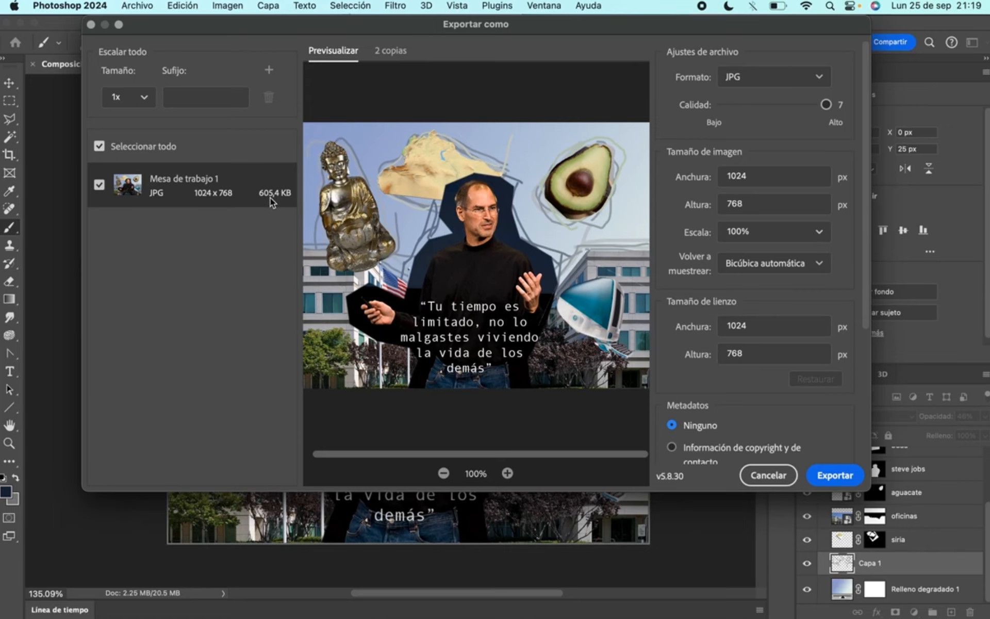
Step: Export the artboard as Composición.jpg into the Ejercicio2 folder
click(846, 477)
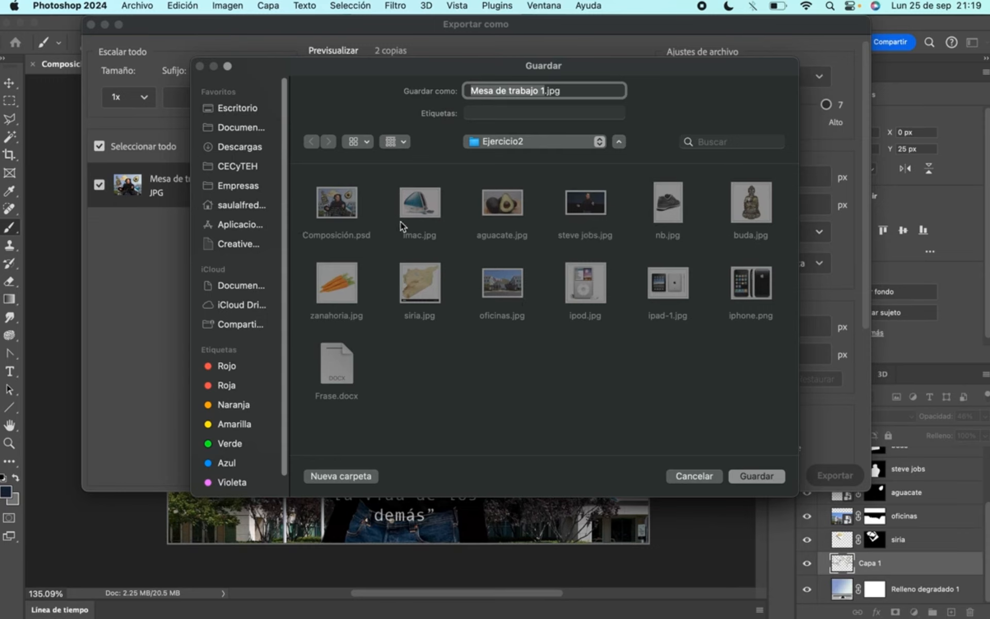
click(342, 215)
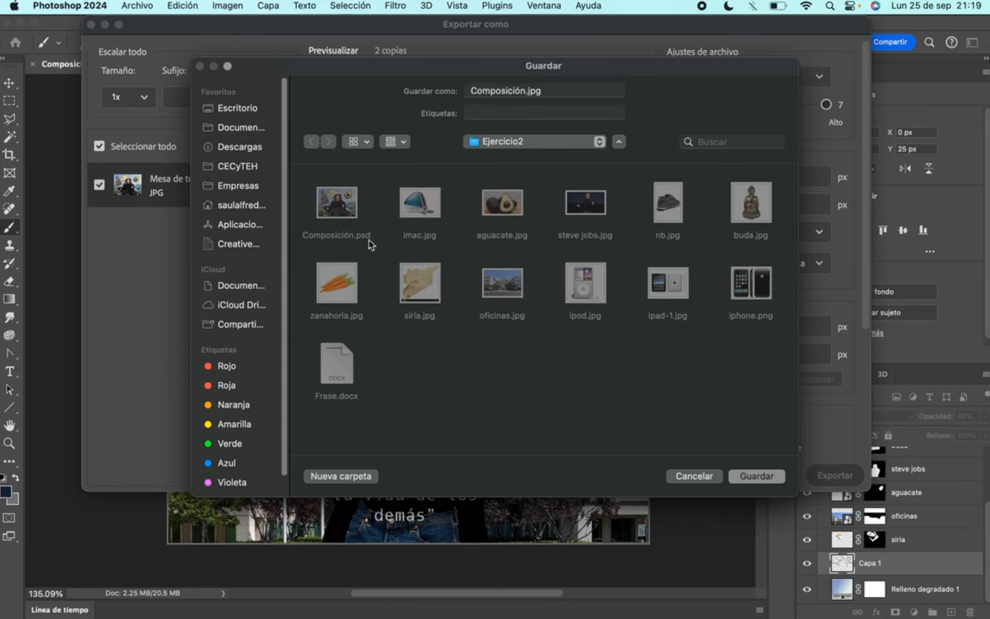
click(549, 91)
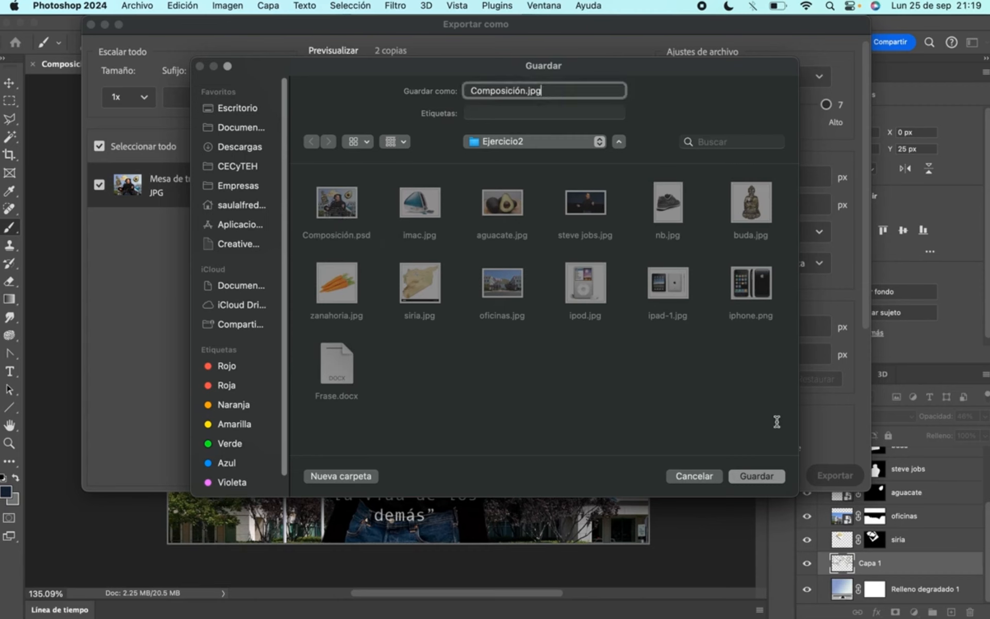
click(756, 477)
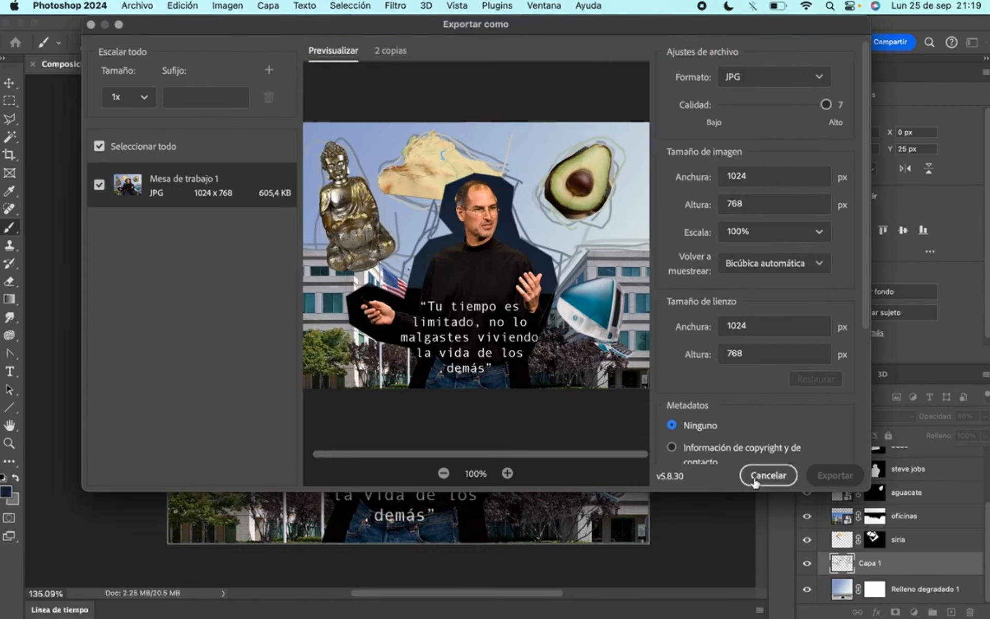
Step: Switch to Finder, preview the exported Composición.jpg, and return to Photoshop
key(super+Tab)
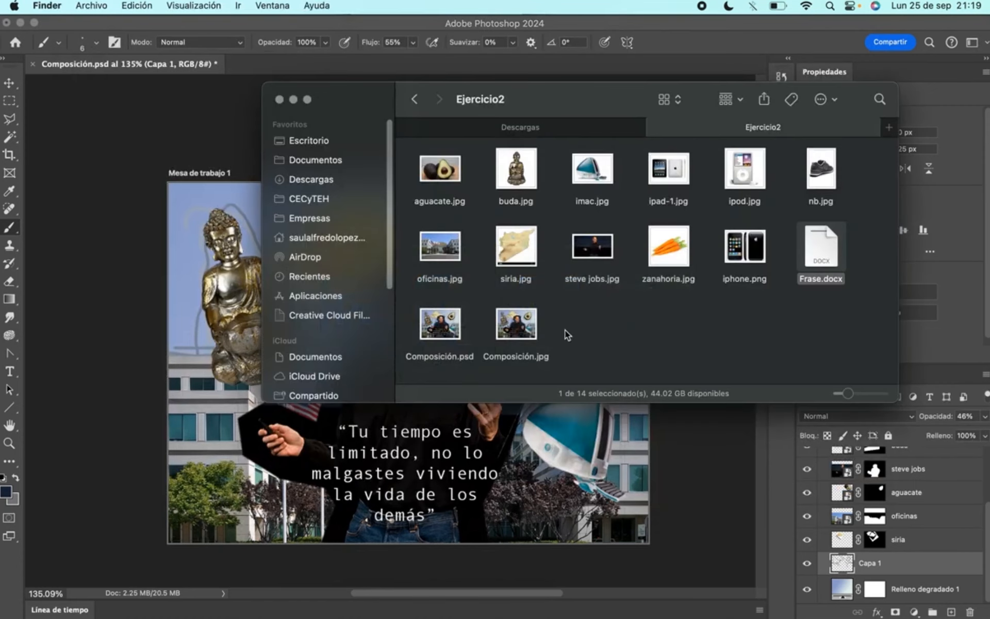
click(537, 329)
key(space)
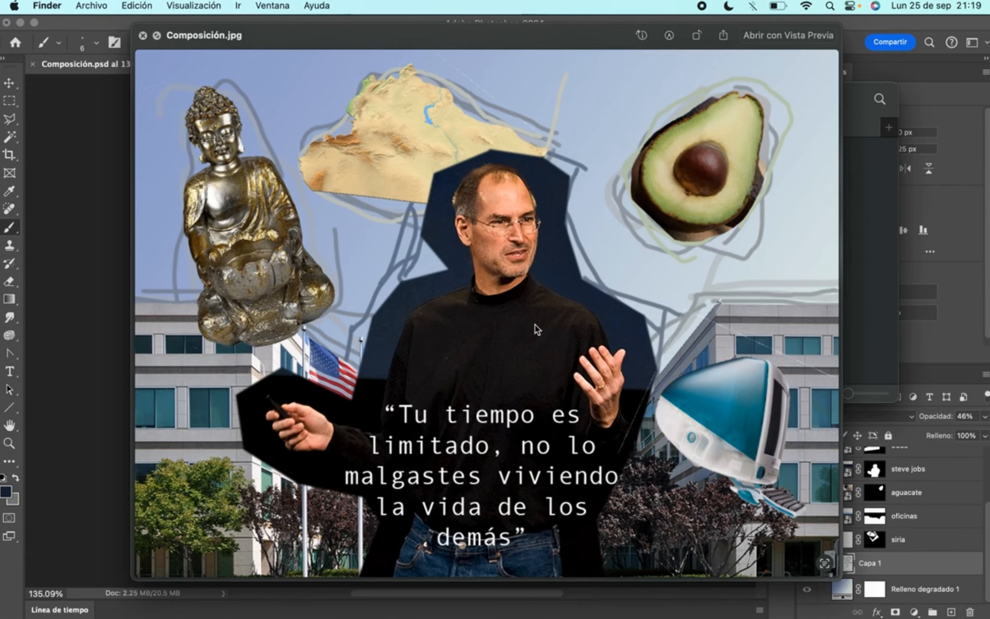
key(space)
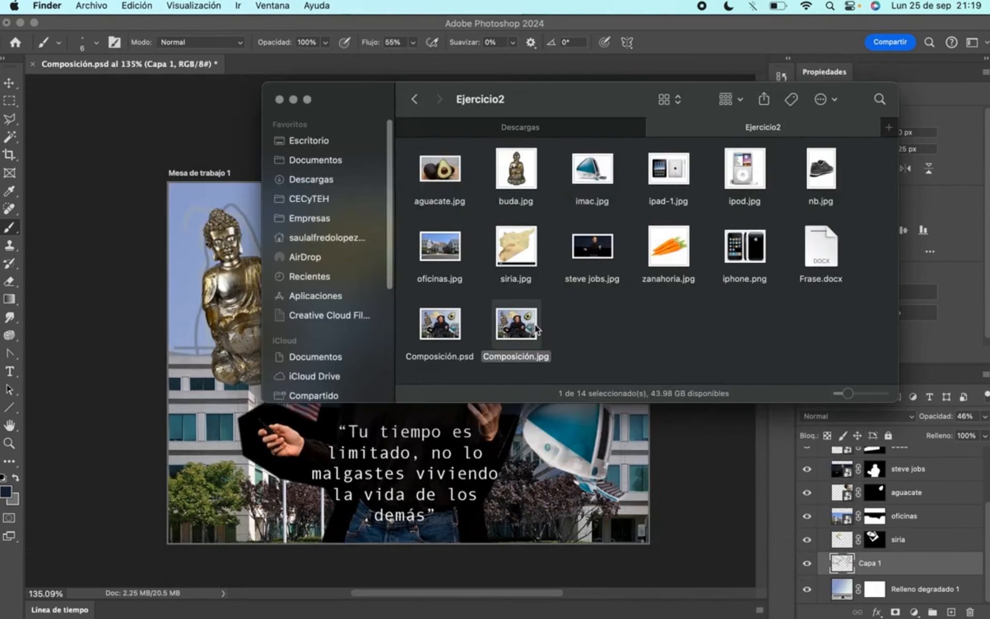
click(141, 100)
scroll(328, 366, up, 3)
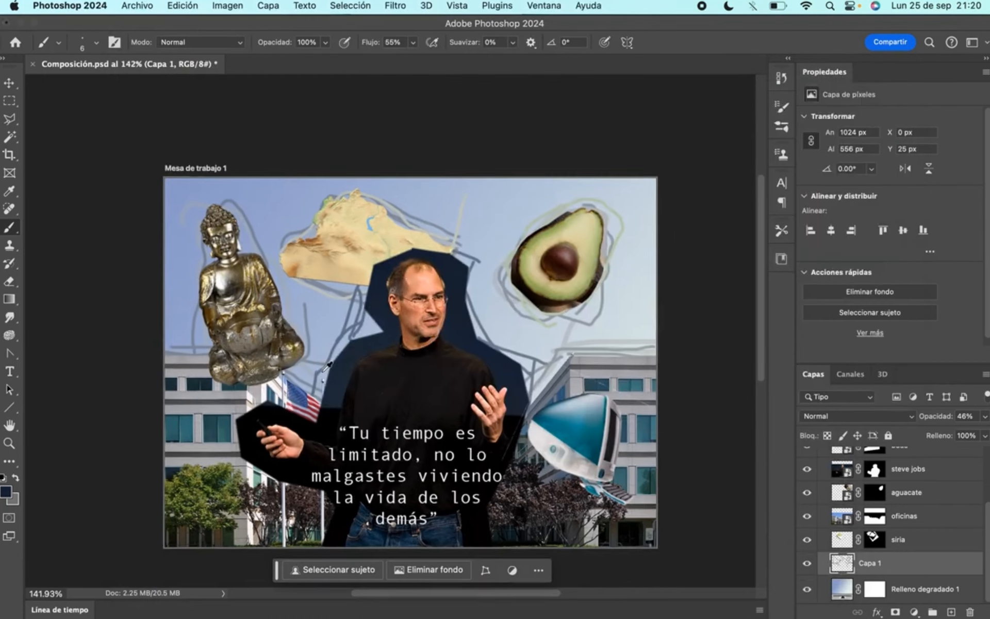
scroll(441, 336, down, 2)
scroll(442, 336, right, 2)
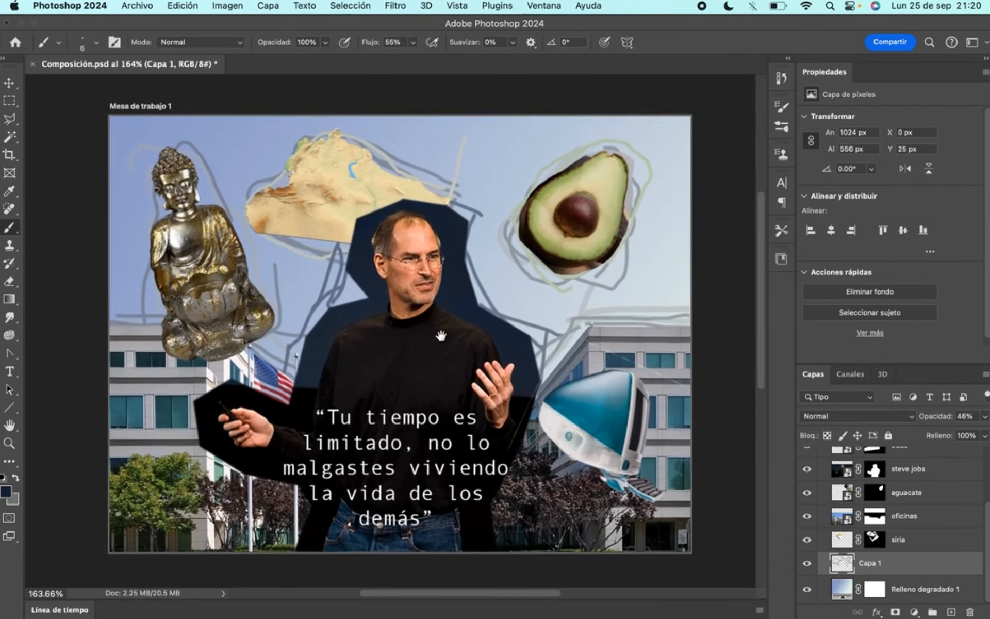